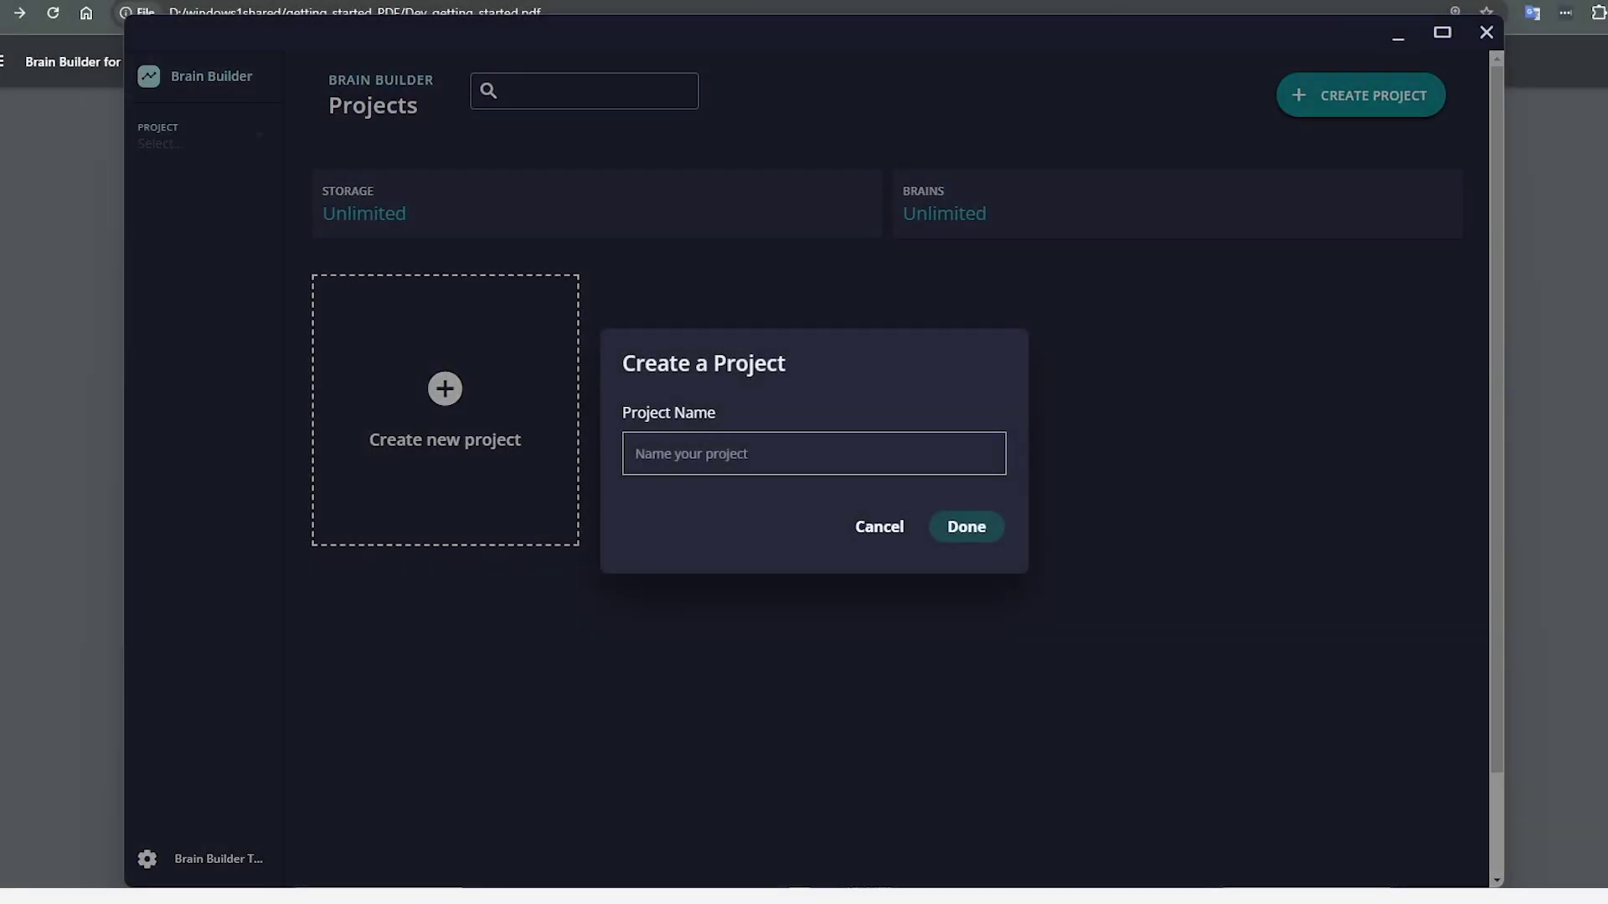
Step: Bring the train folder window forward and move it higher beside Brain Builder
{"action": "key", "text": "alt+Tab"}
{"action": "left_click_drag", "start_coordinate": [480, 244], "coordinate": [575, 162]}
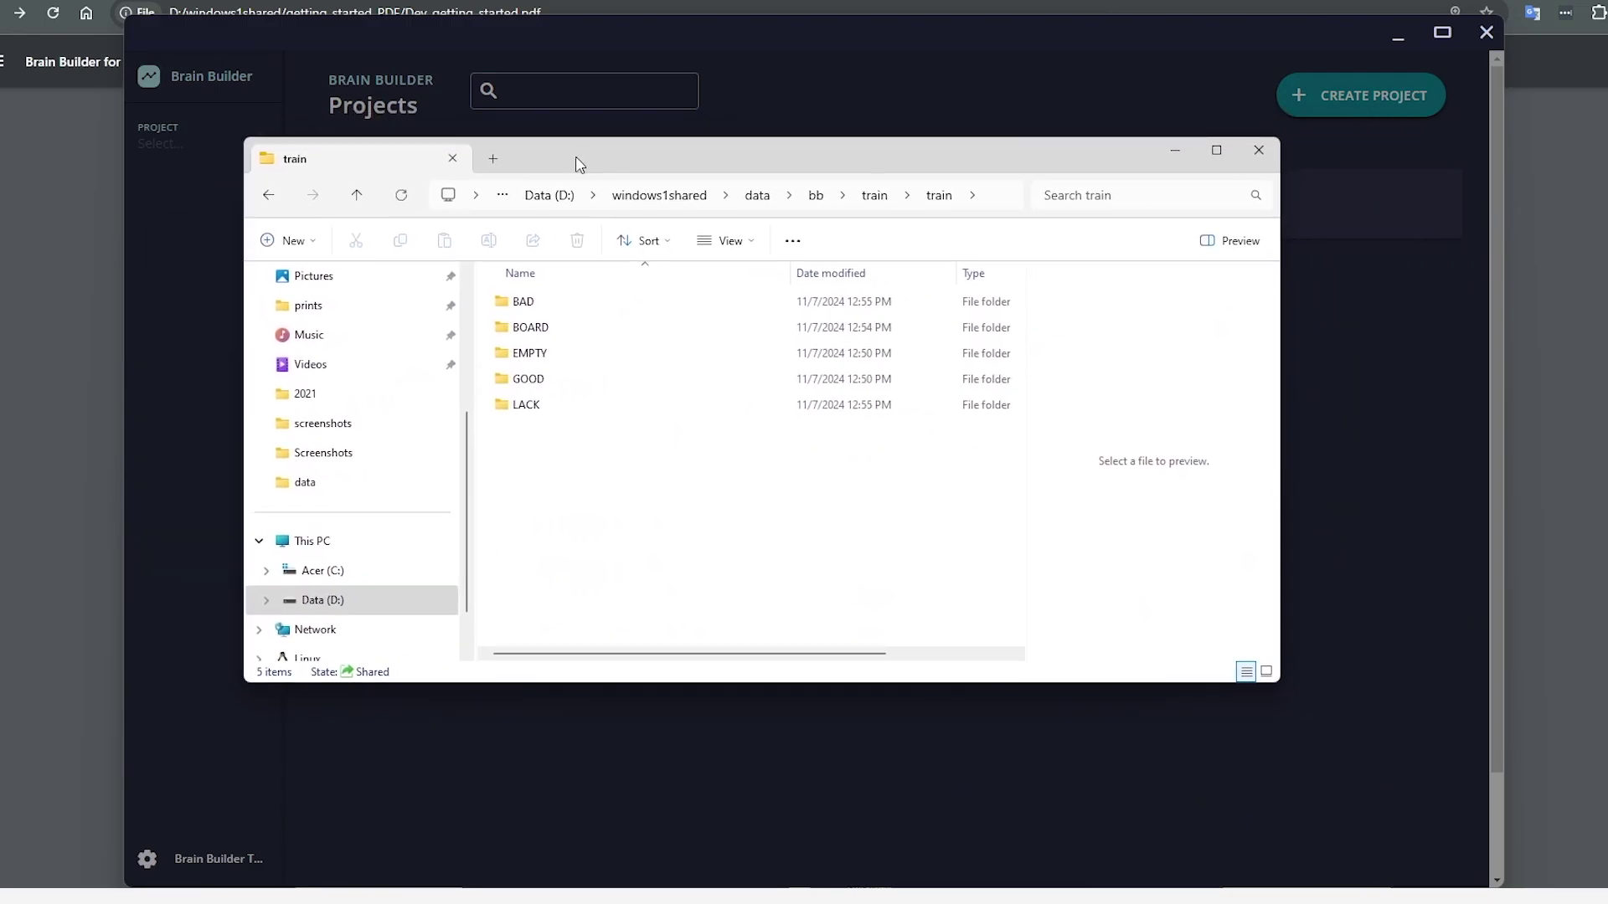
Step: Browse the images in the BAD, GOOD and BOARD class folders
{"action": "double_click", "coordinate": [567, 303]}
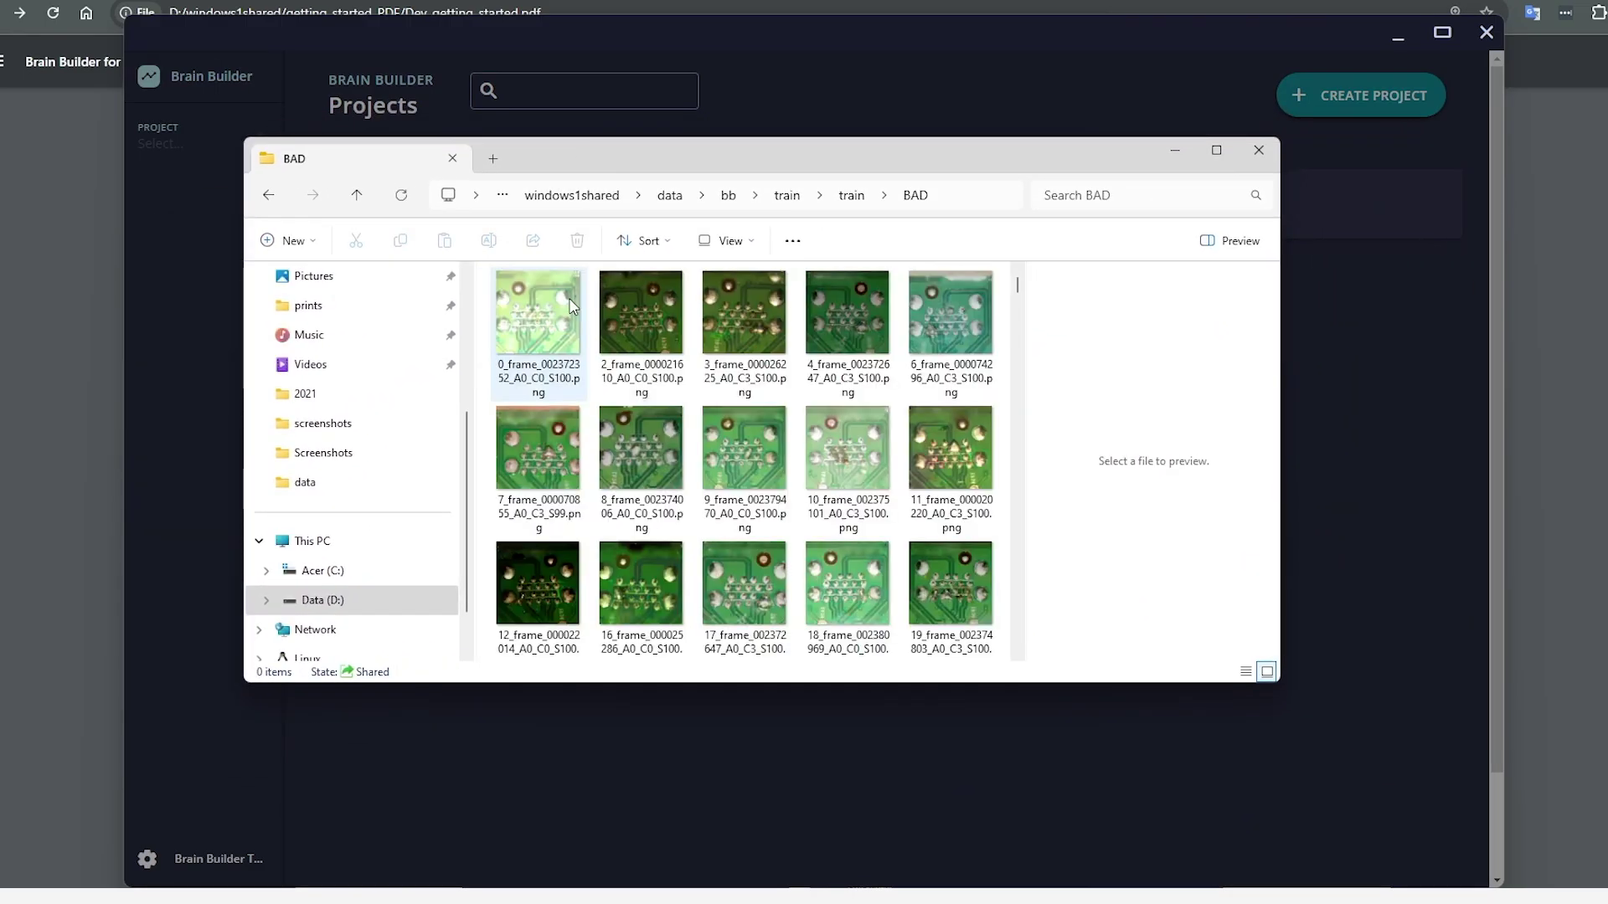
{"action": "key", "text": "alt+Left"}
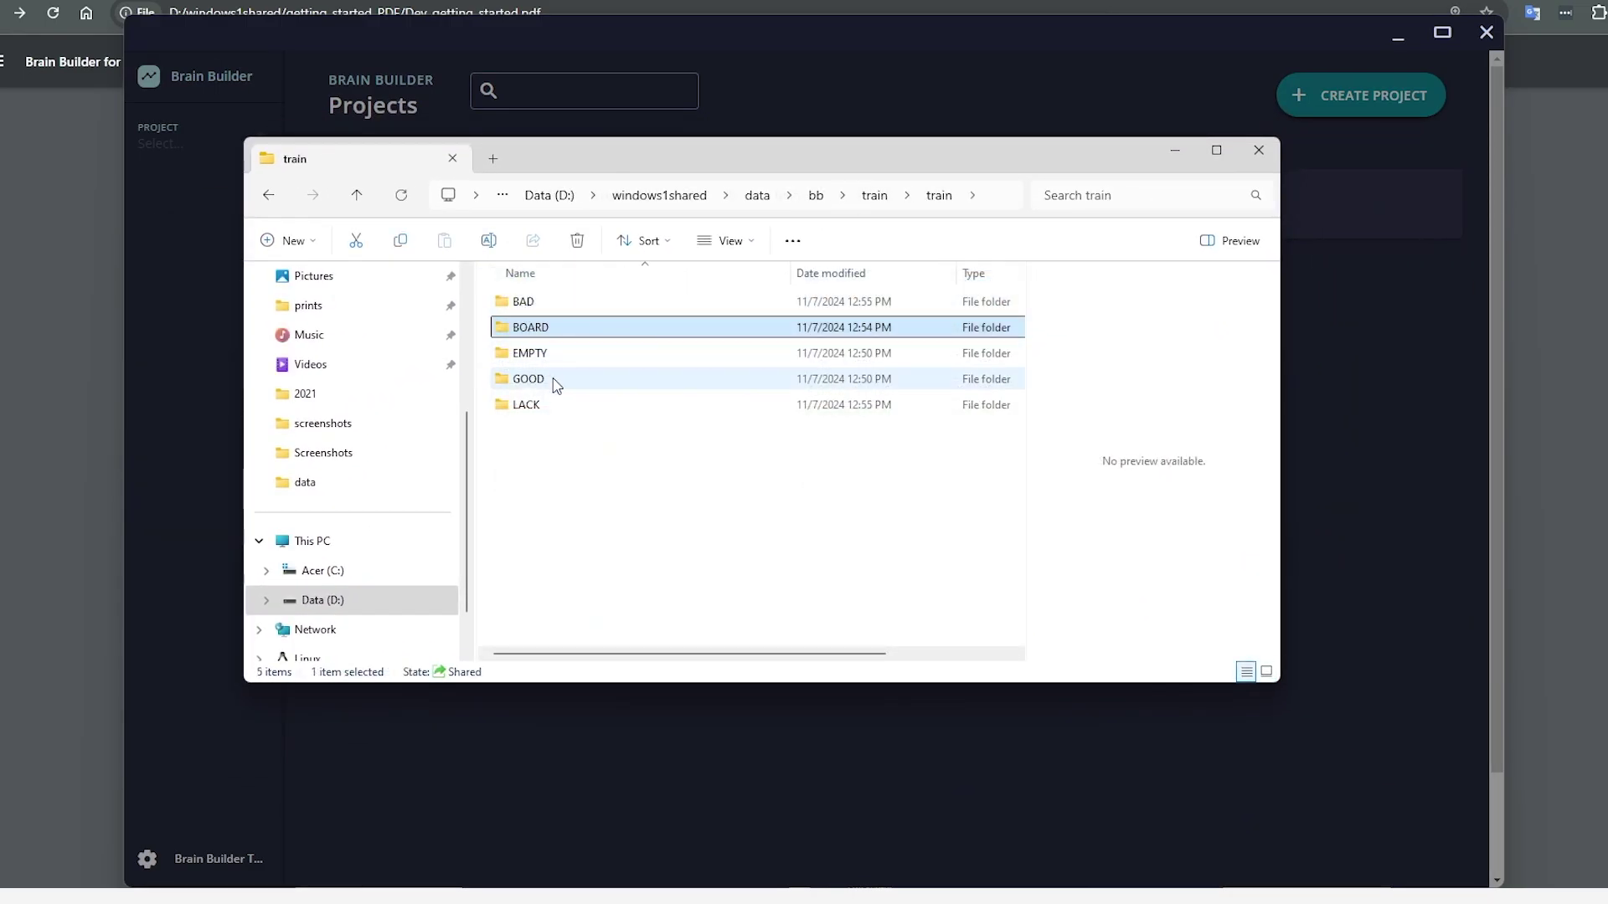
{"action": "double_click", "coordinate": [556, 377]}
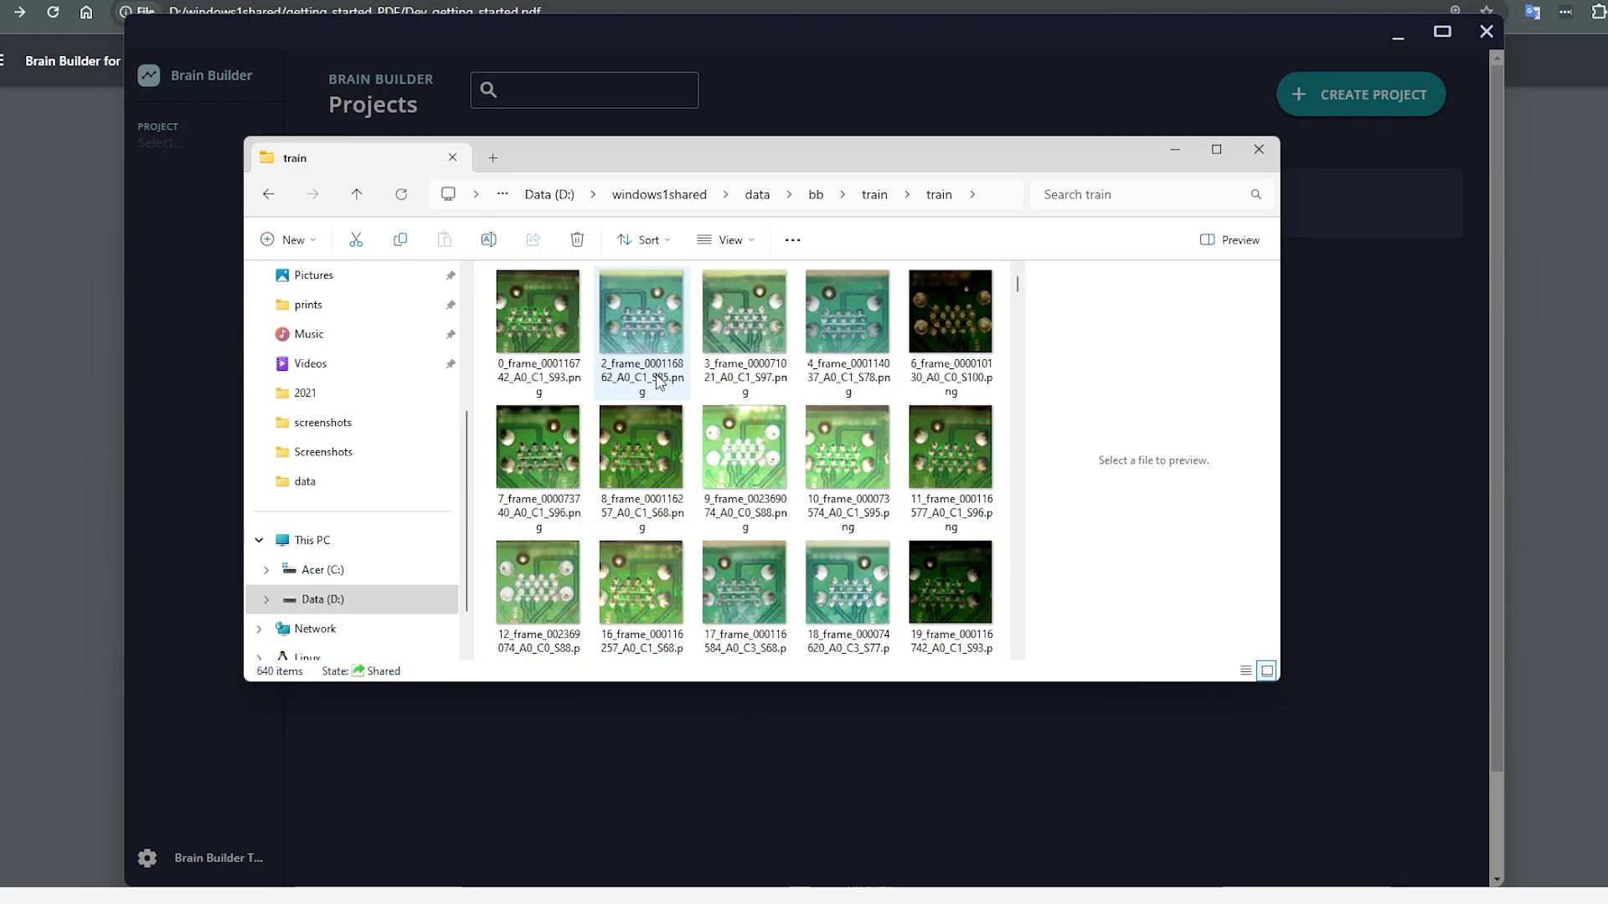
{"action": "key", "text": "alt+Left"}
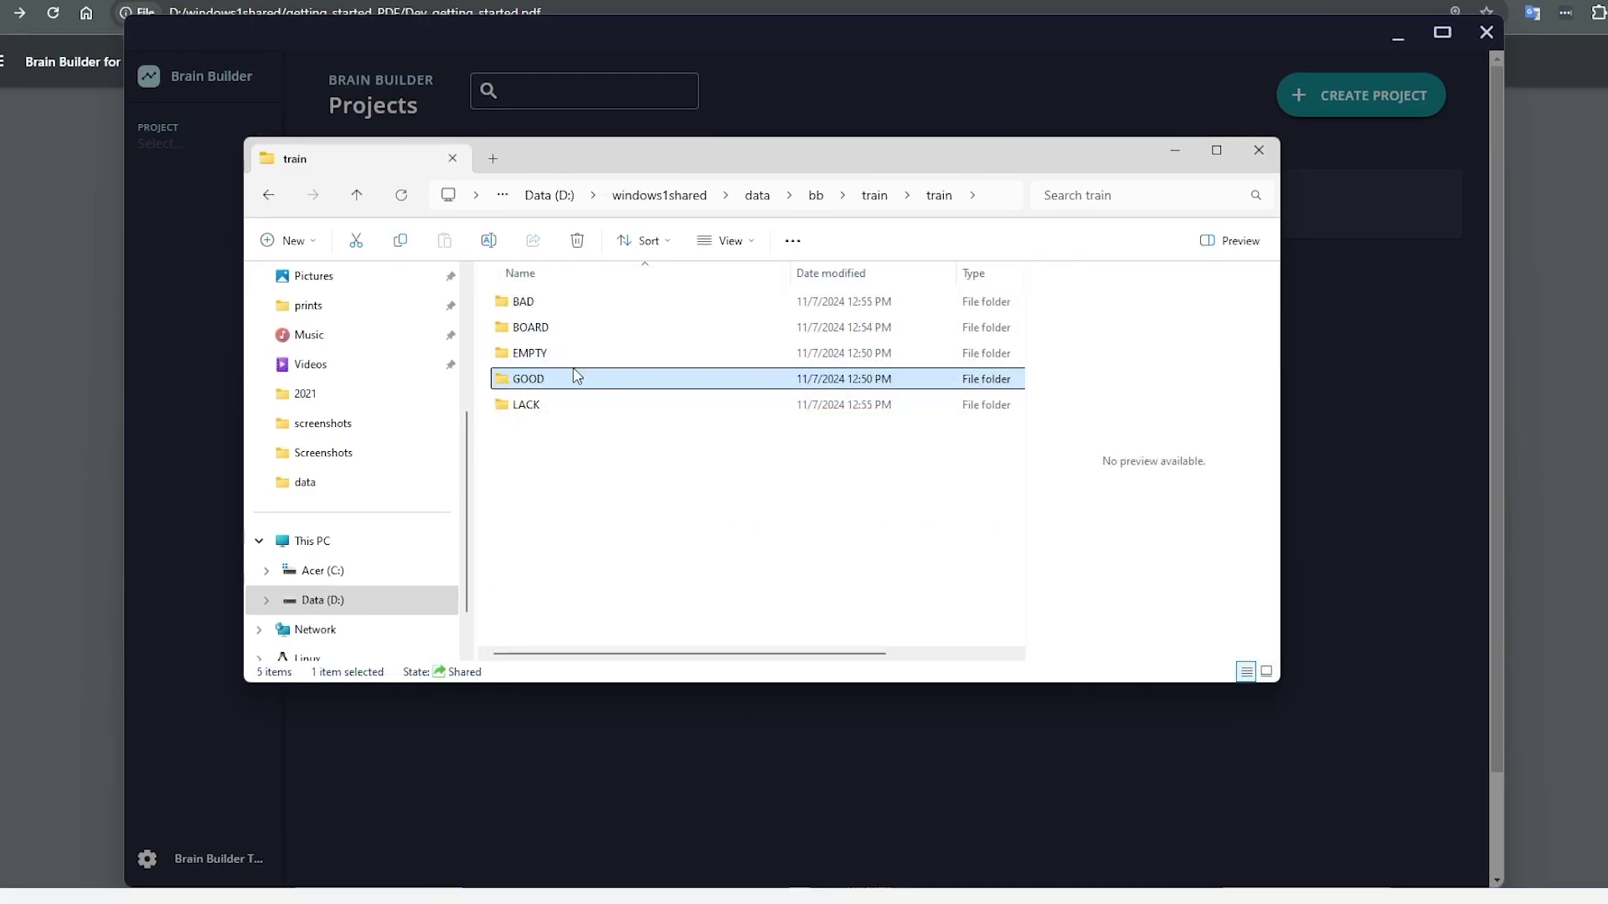
{"action": "double_click", "coordinate": [580, 307]}
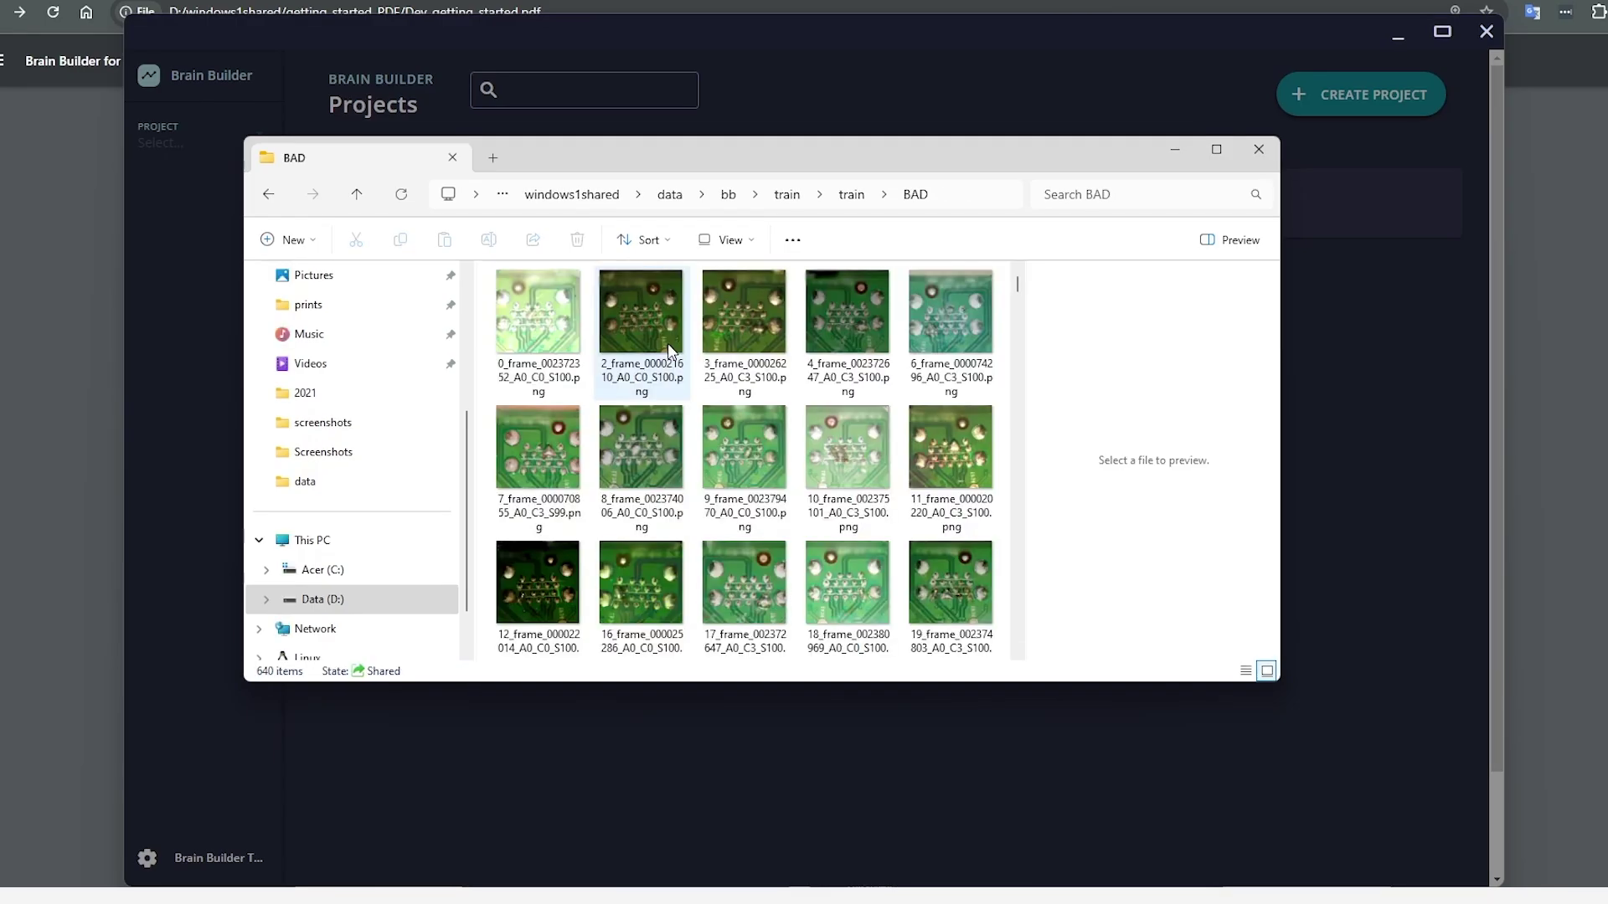
{"action": "key", "text": "alt+Left"}
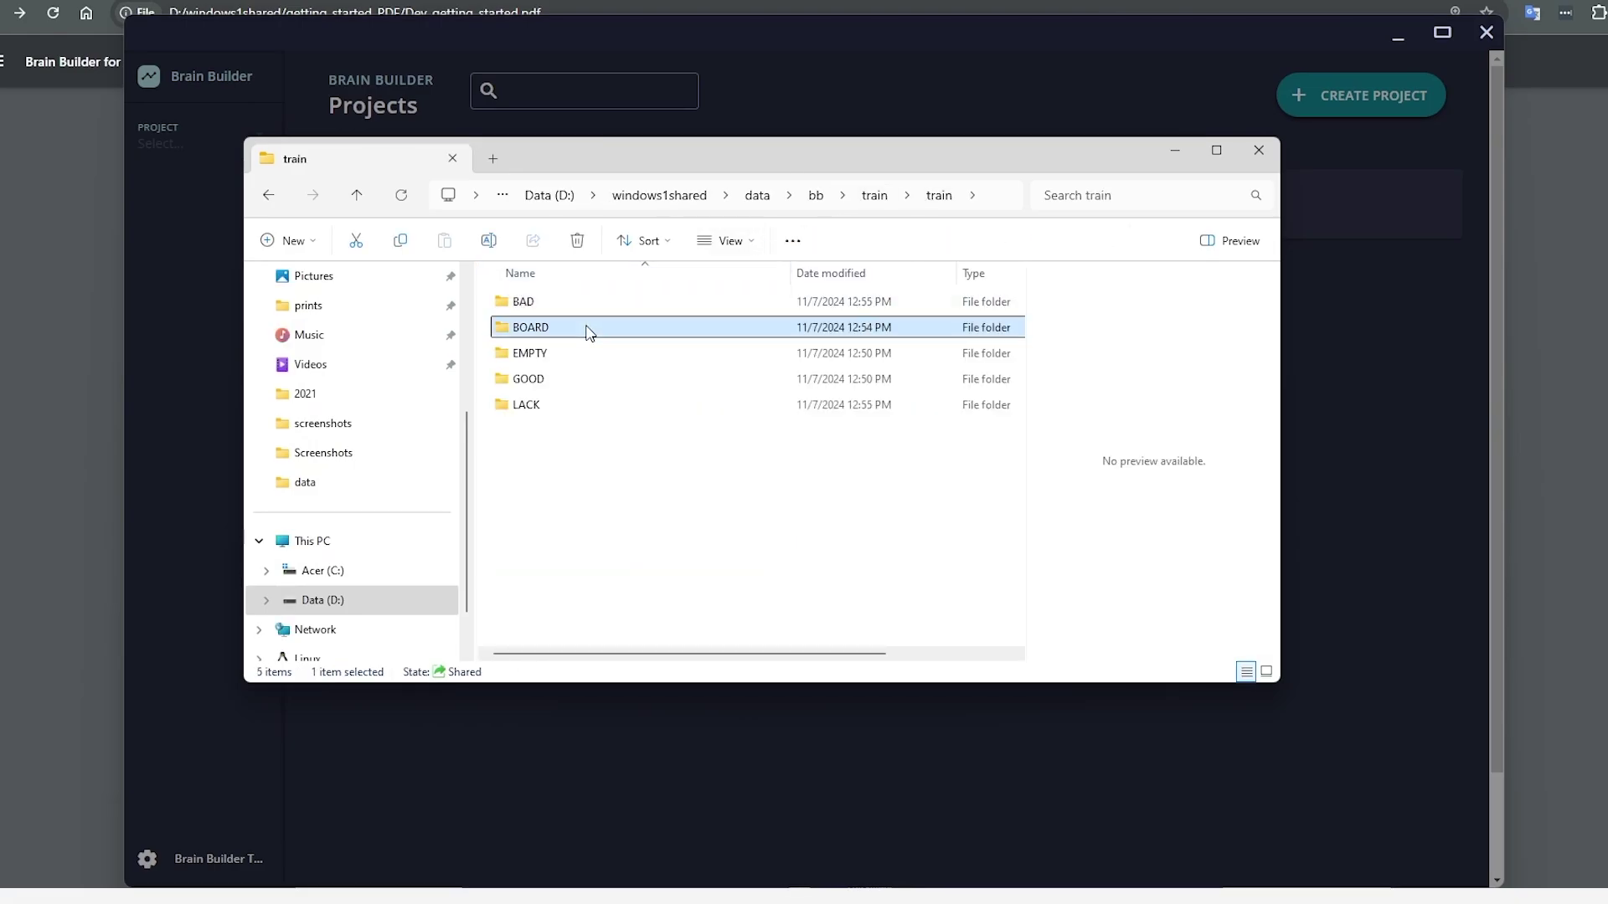
{"action": "double_click", "coordinate": [590, 330]}
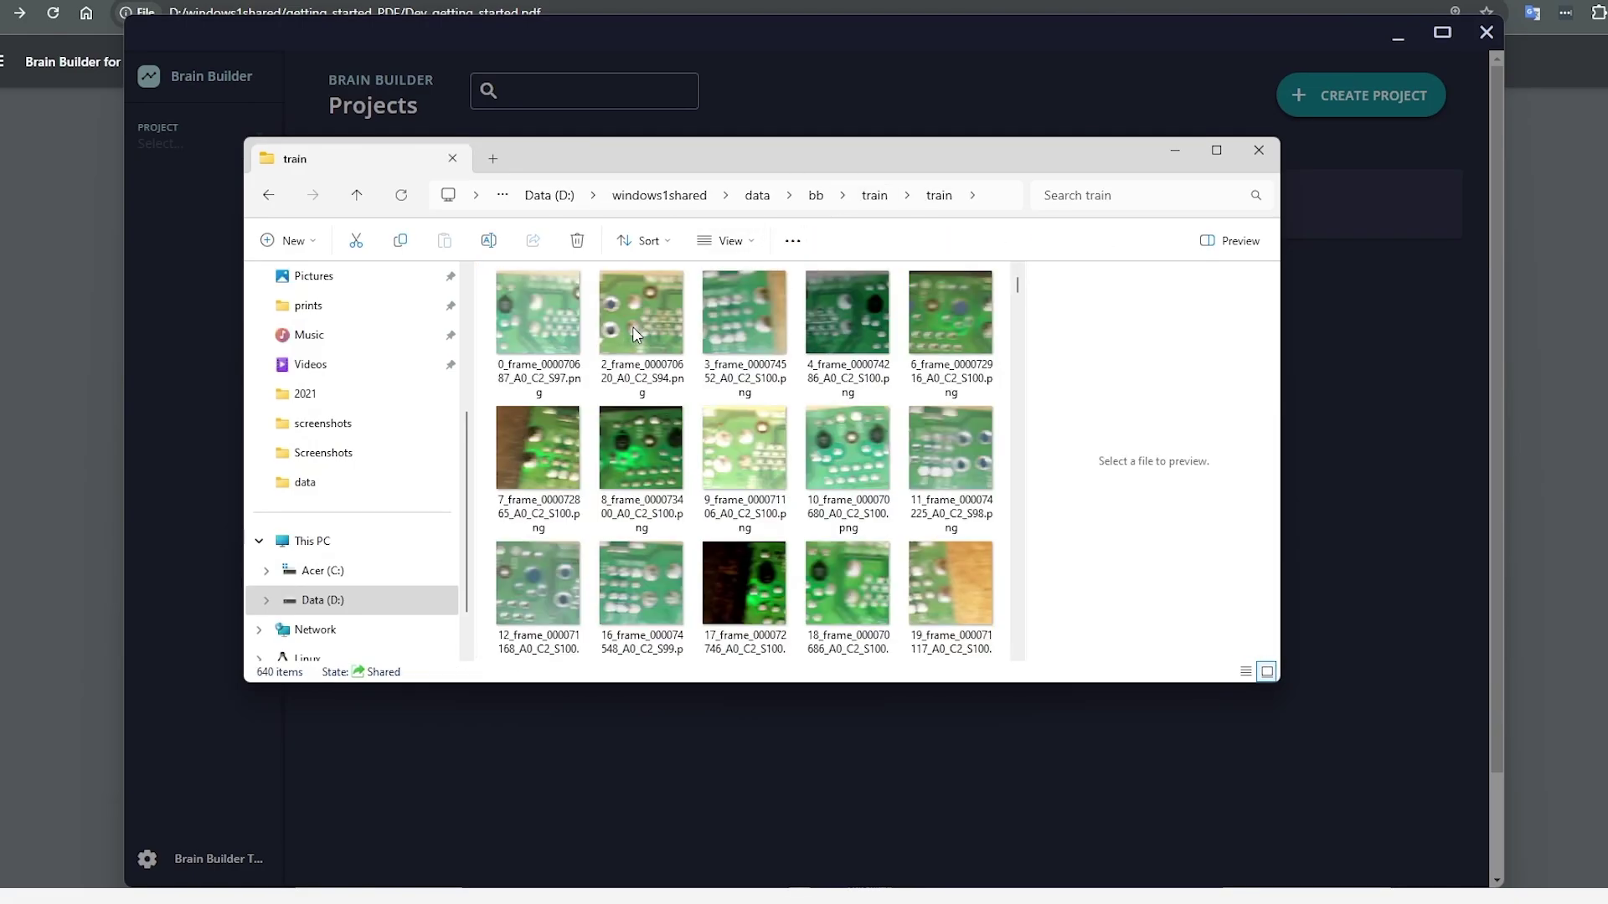
{"action": "key", "text": "alt+Left"}
Step: Browse the LACK and EMPTY folder images, then move Explorer aside and return to Brain Builder
{"action": "double_click", "coordinate": [574, 406]}
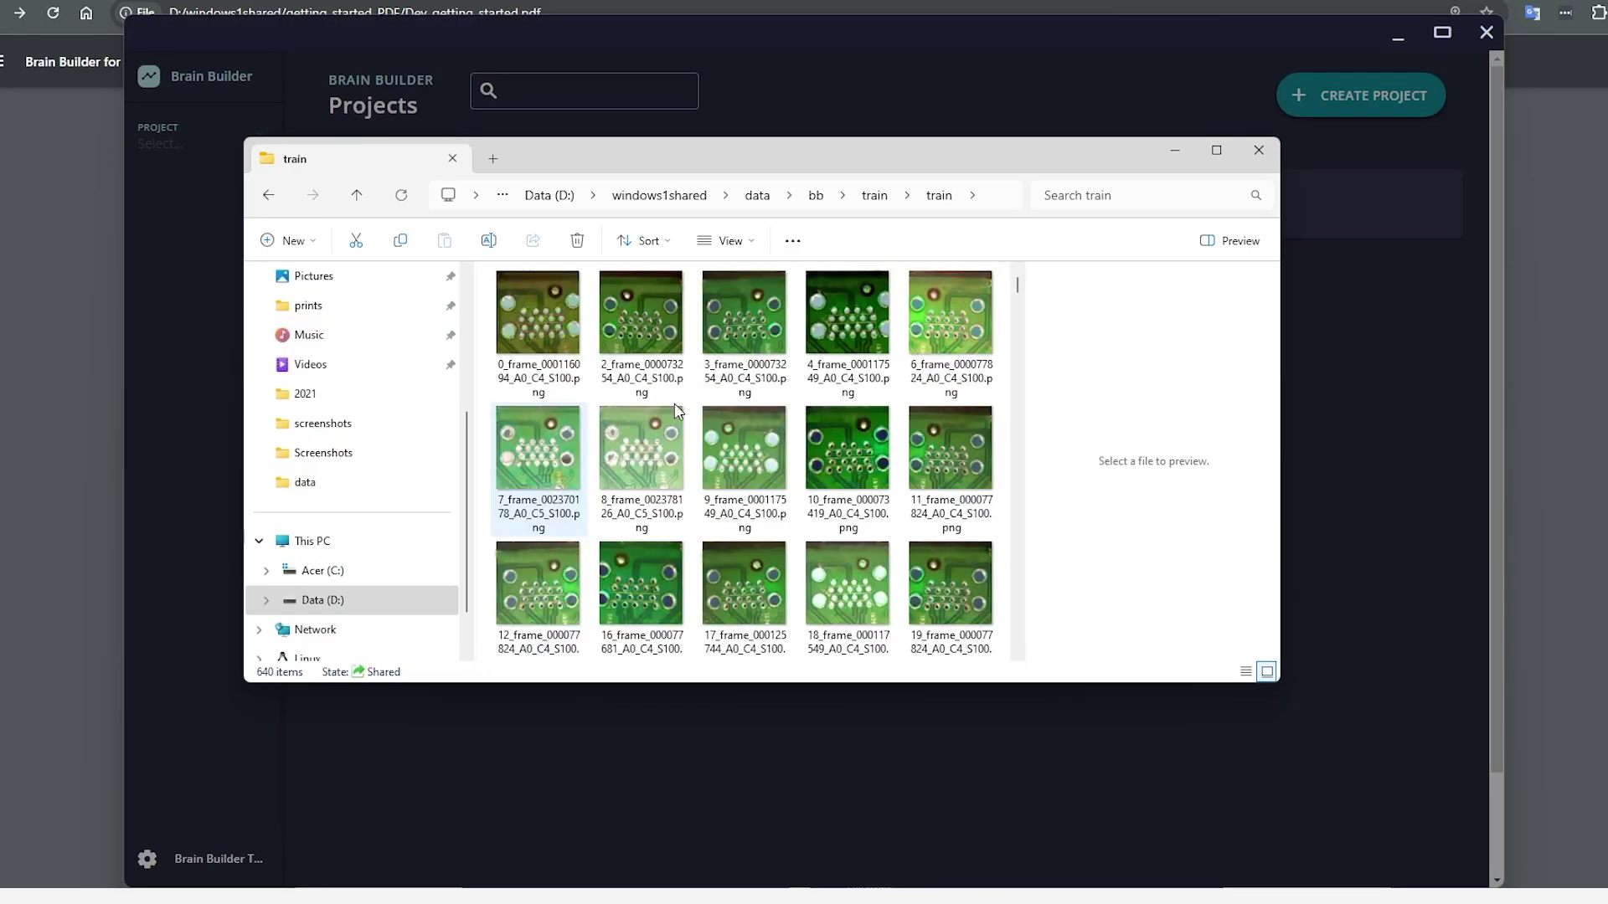
{"action": "key", "text": "alt+Left"}
{"action": "double_click", "coordinate": [567, 352]}
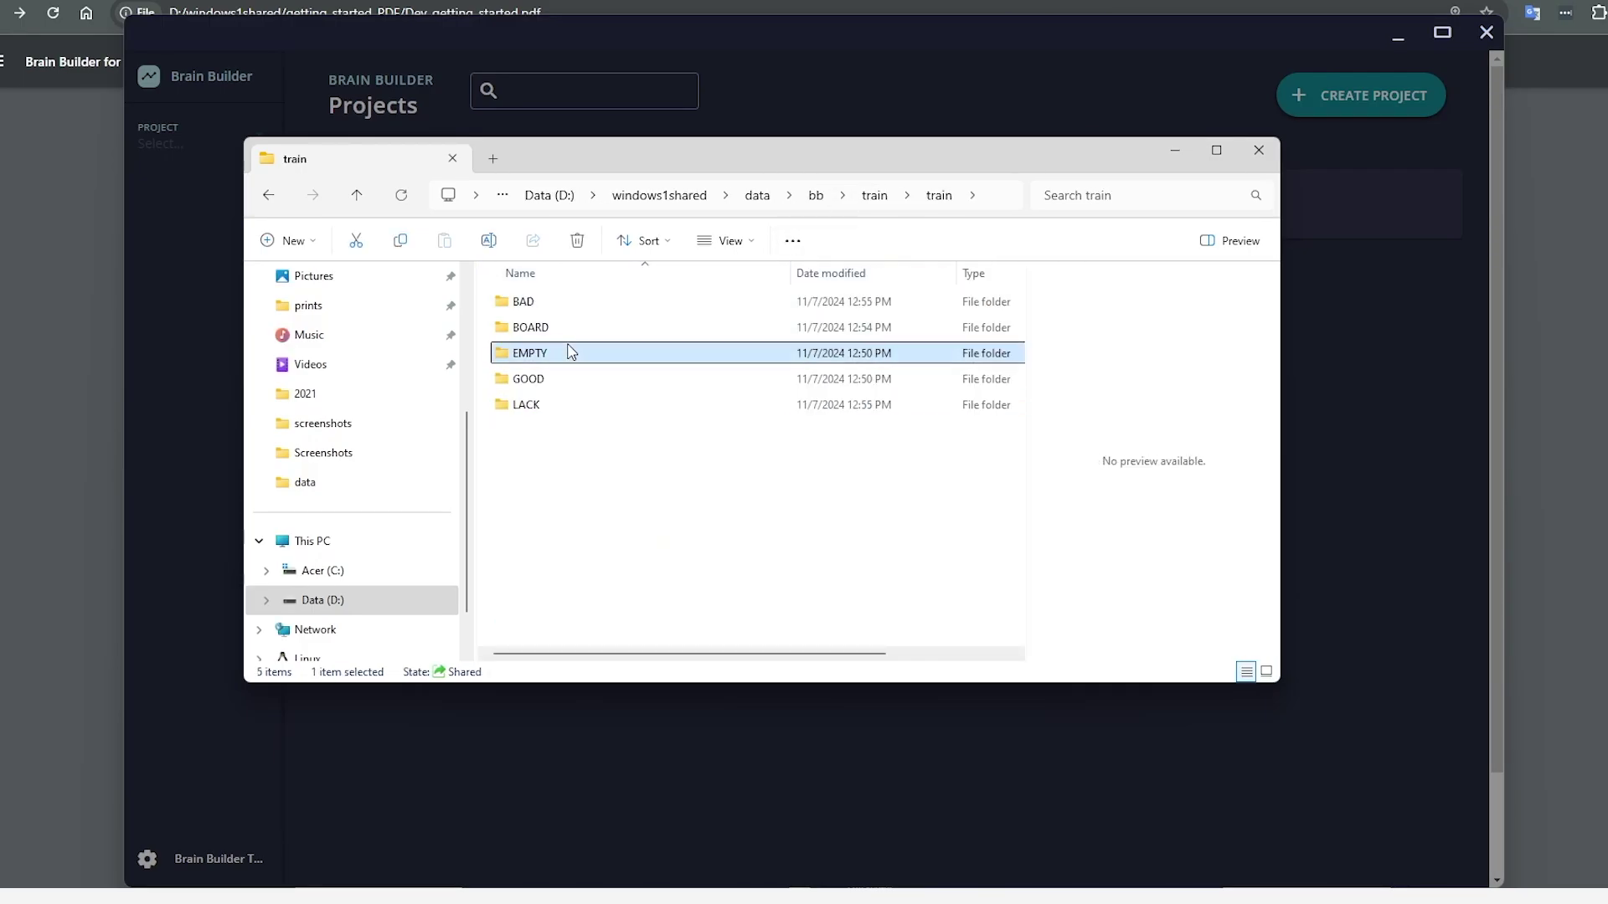
{"action": "scroll", "coordinate": [841, 410], "scroll_direction": "down", "scroll_amount": 5}
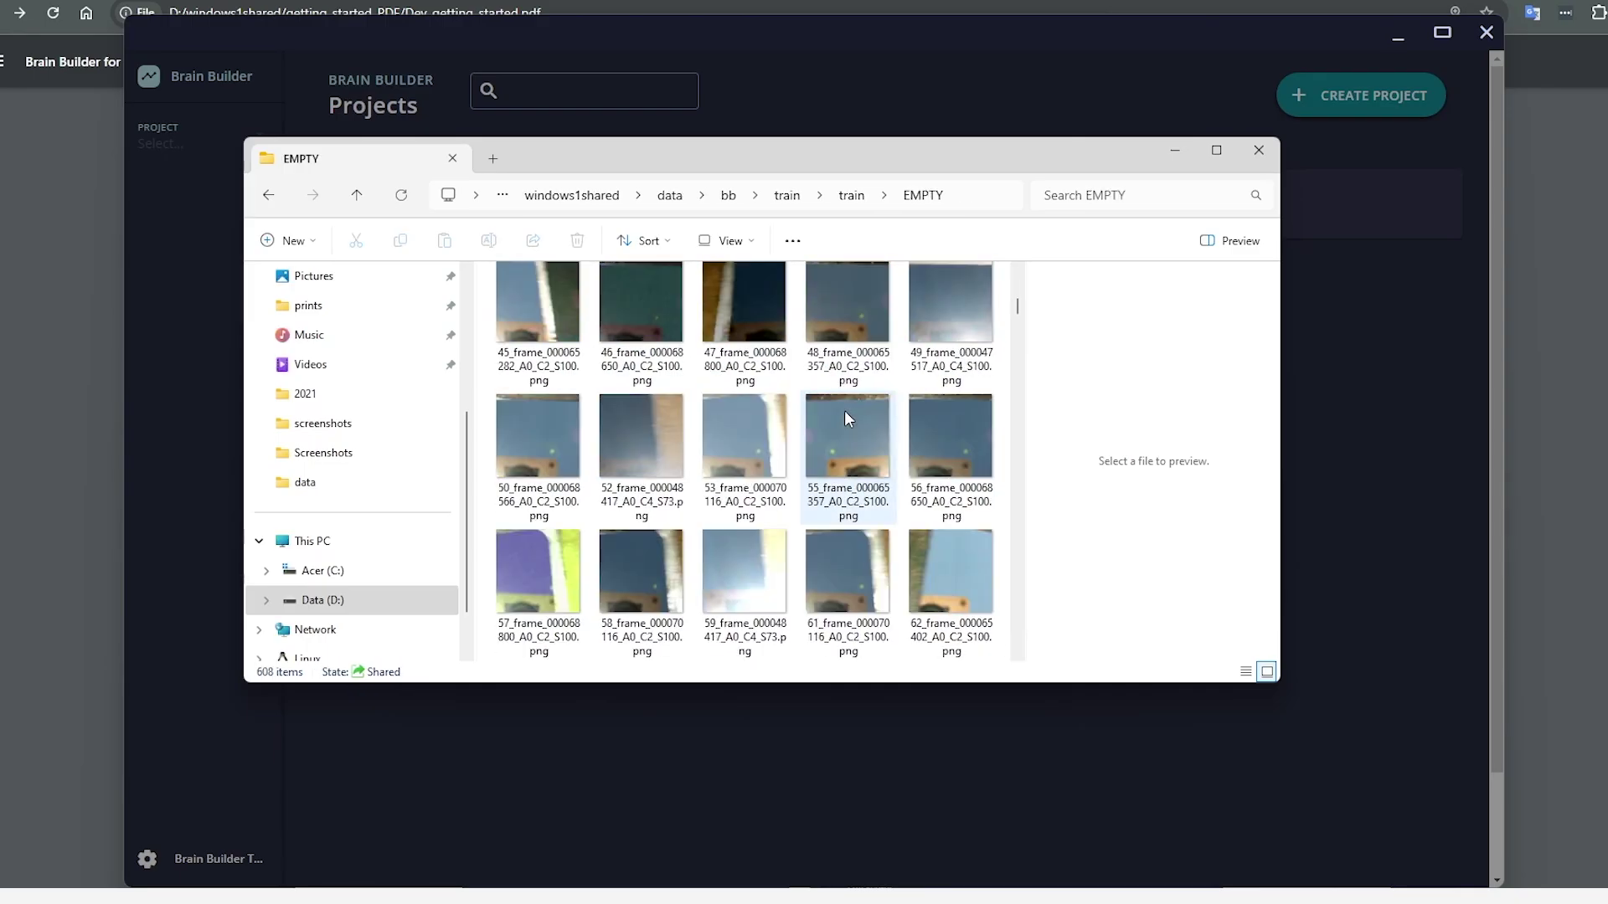
{"action": "key", "text": "alt+Left"}
{"action": "left_click_drag", "start_coordinate": [883, 154], "coordinate": [841, 191]}
{"action": "key", "text": "alt+Tab"}
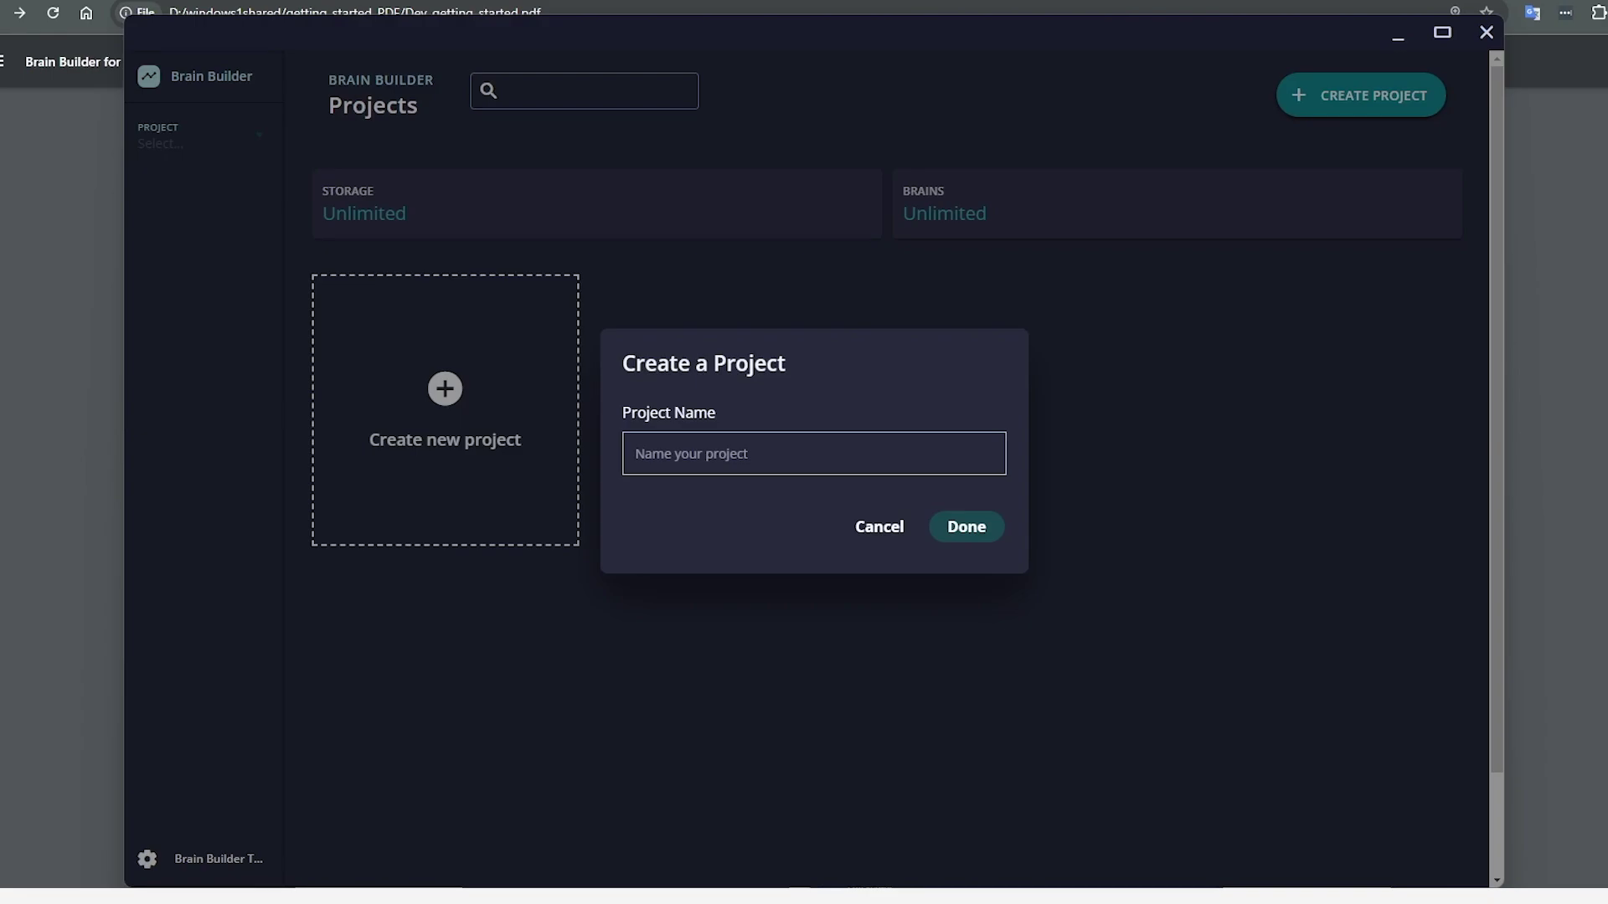
Step: Create the project 'Solder Point Monitoring' and begin a new dataset
{"action": "left_click", "coordinate": [817, 449]}
{"action": "type", "text": "Solder Point Monitoring"}
{"action": "left_click", "coordinate": [953, 525]}
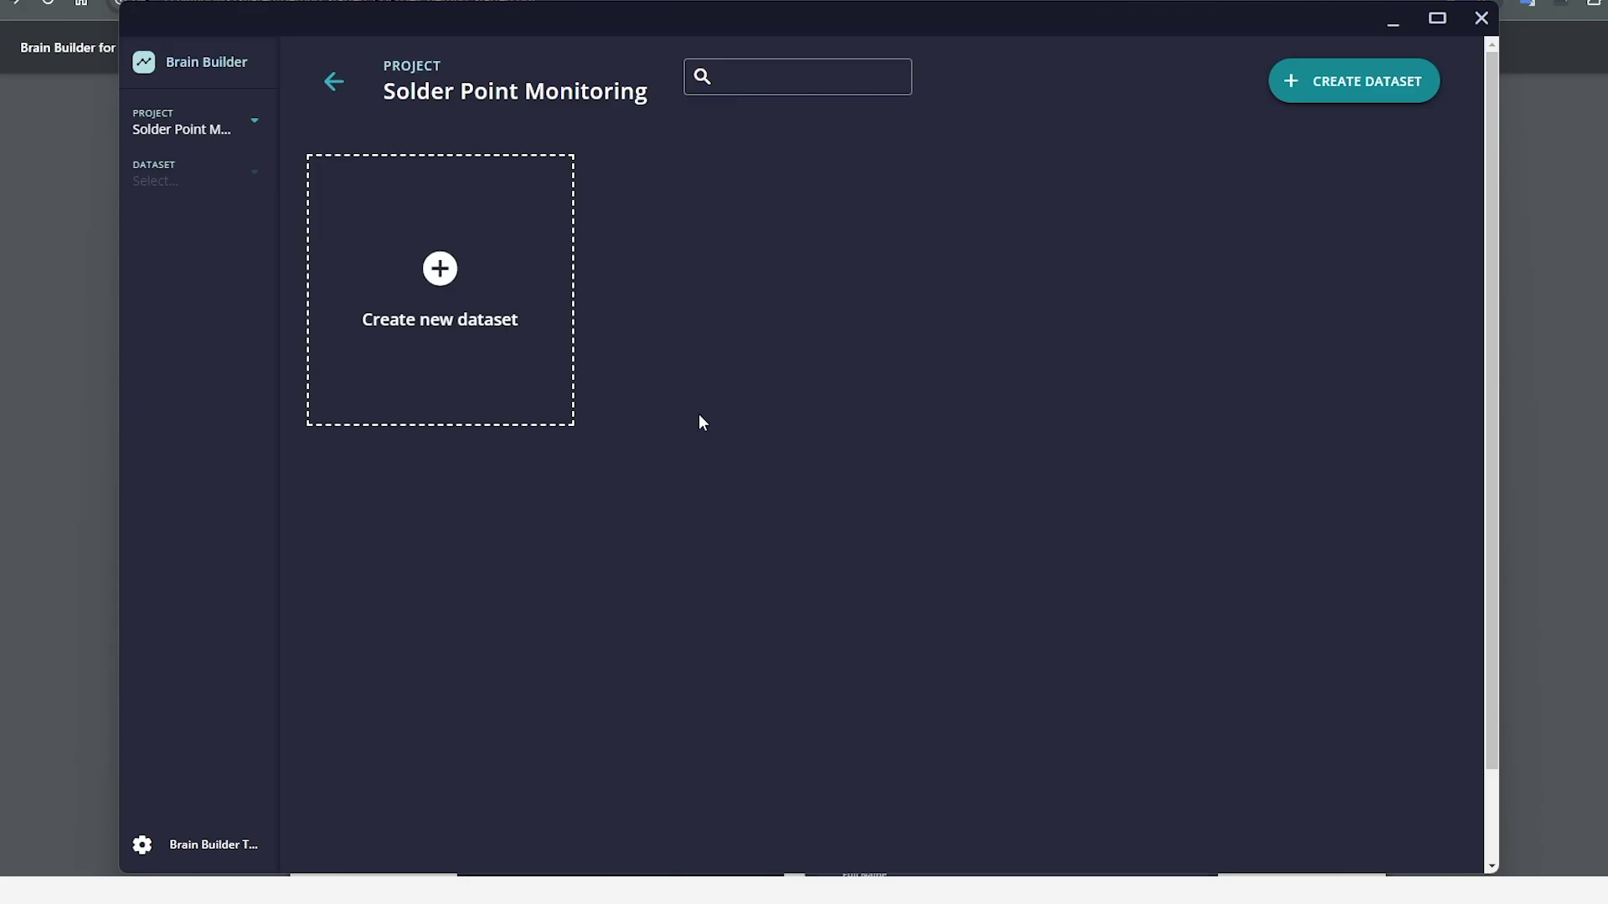
{"action": "left_click", "coordinate": [535, 327]}
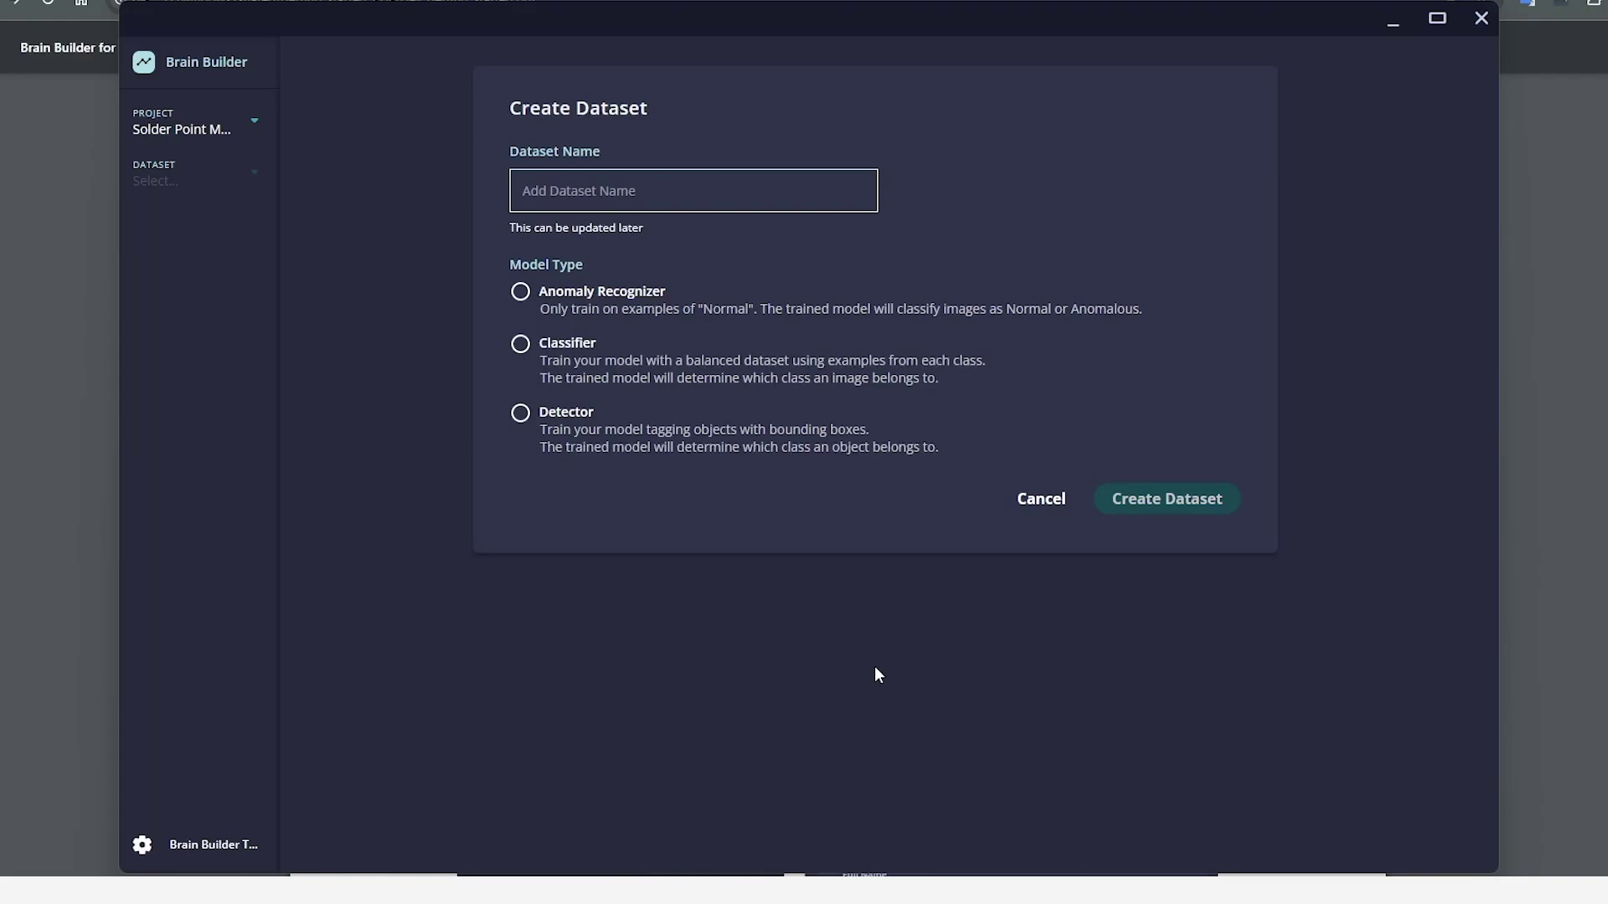
Step: Name the dataset 'Solder Point Classification Data', choose the Classifier type, and create it
{"action": "left_click", "coordinate": [644, 184]}
{"action": "type", "text": "Solder Point Classification Data"}
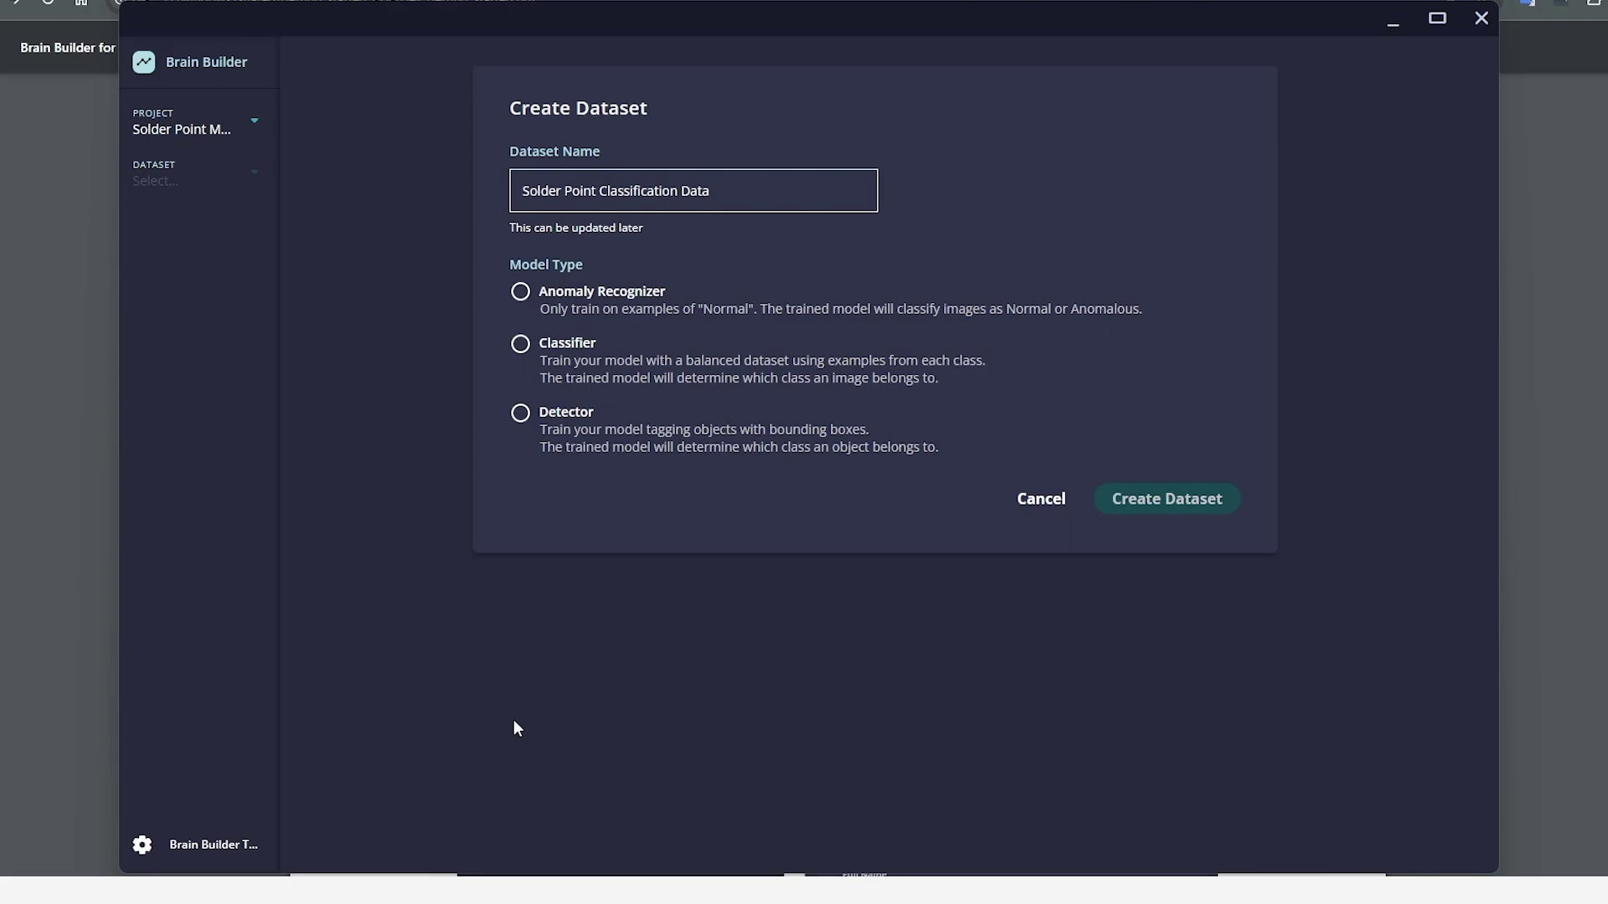
{"action": "left_click", "coordinate": [520, 343]}
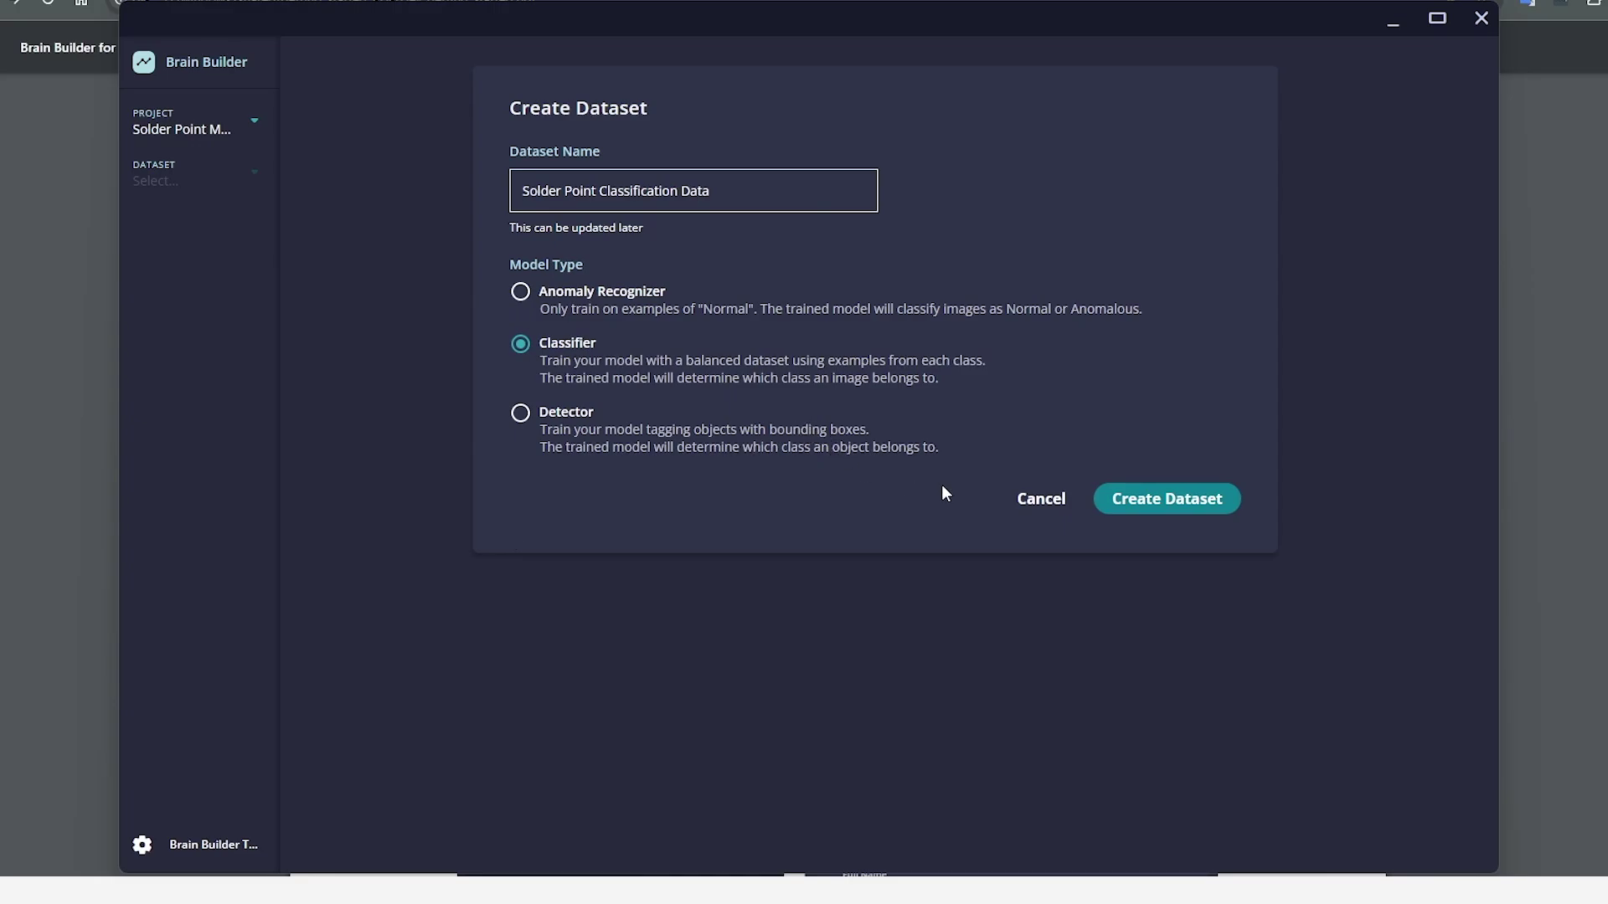
{"action": "left_click", "coordinate": [1153, 500]}
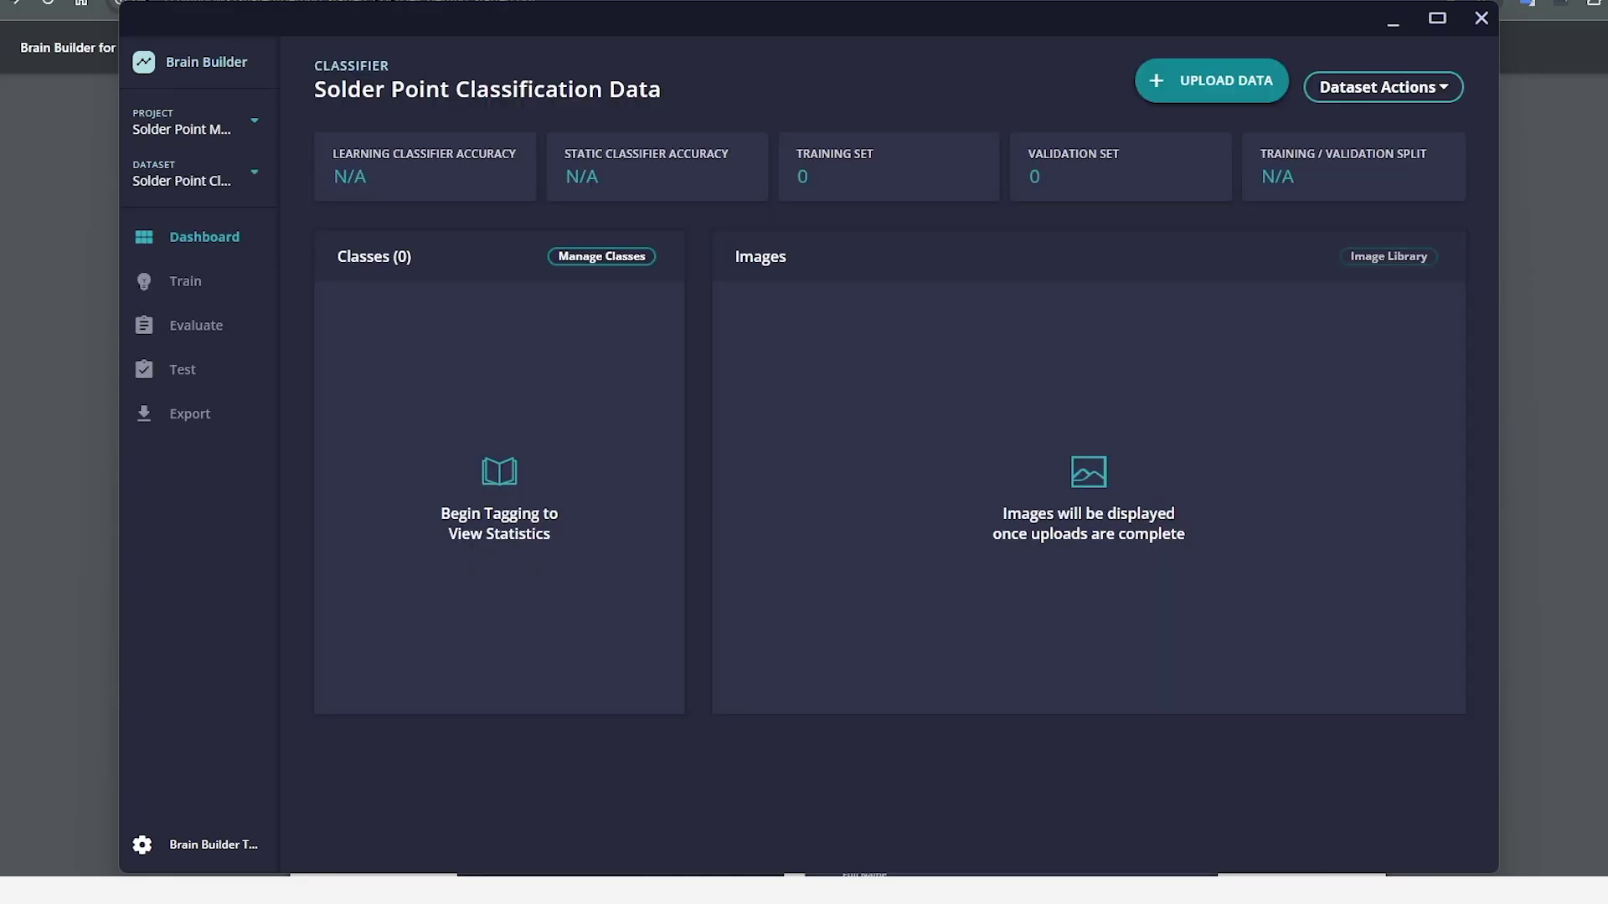
Step: Start a data upload with the dynamic training/validation split, cancelling the file picker
{"action": "left_click", "coordinate": [1216, 81]}
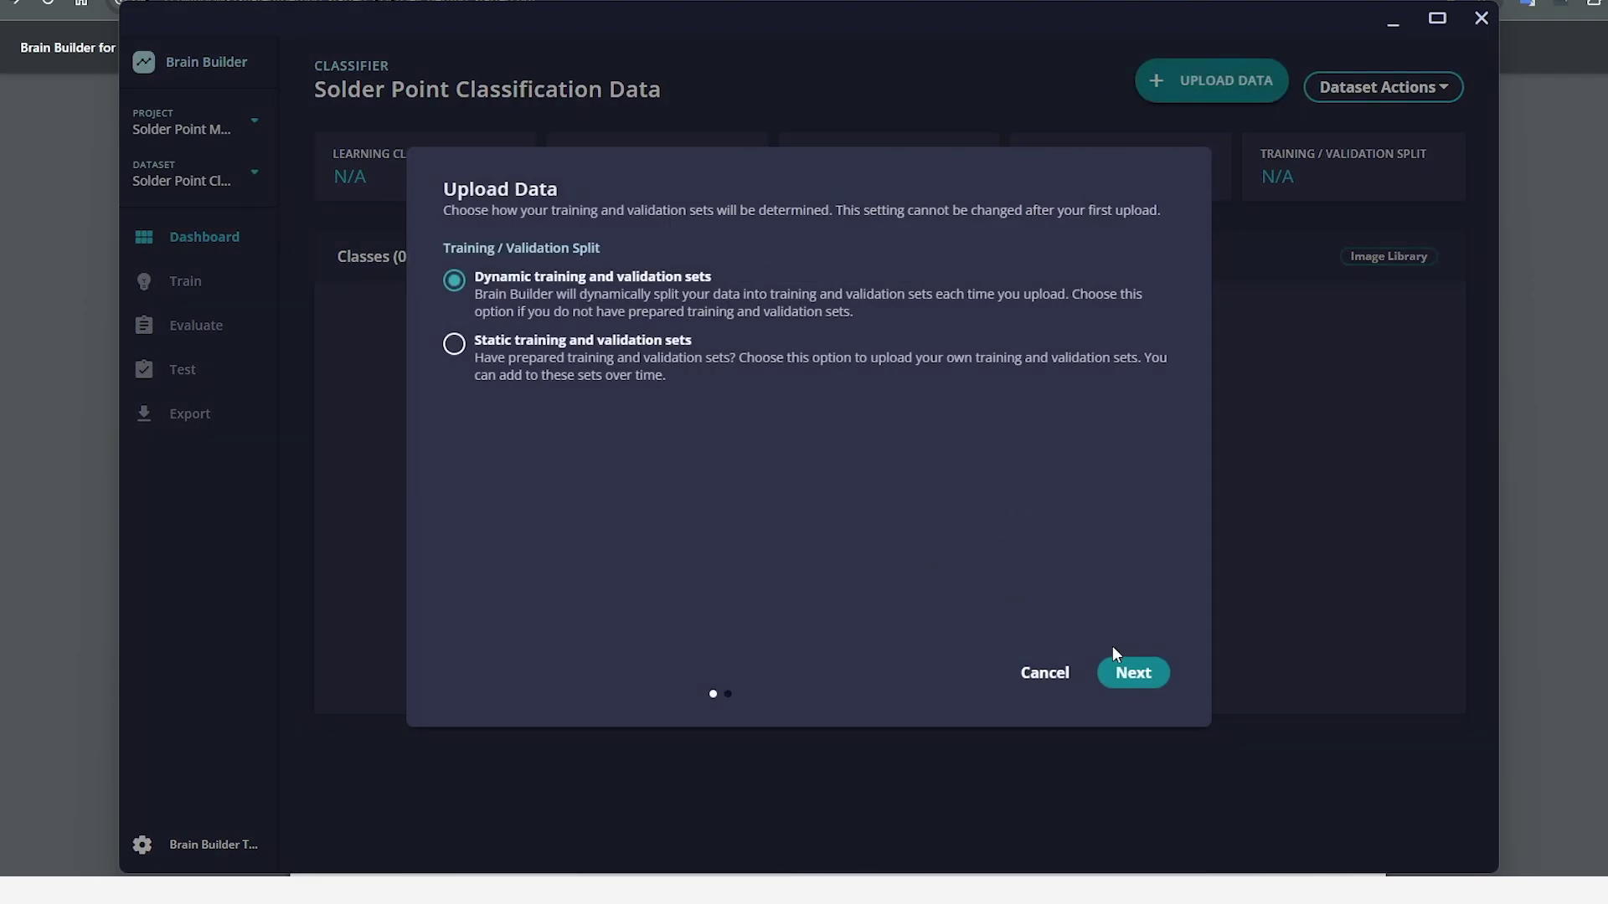
{"action": "left_click", "coordinate": [1127, 670]}
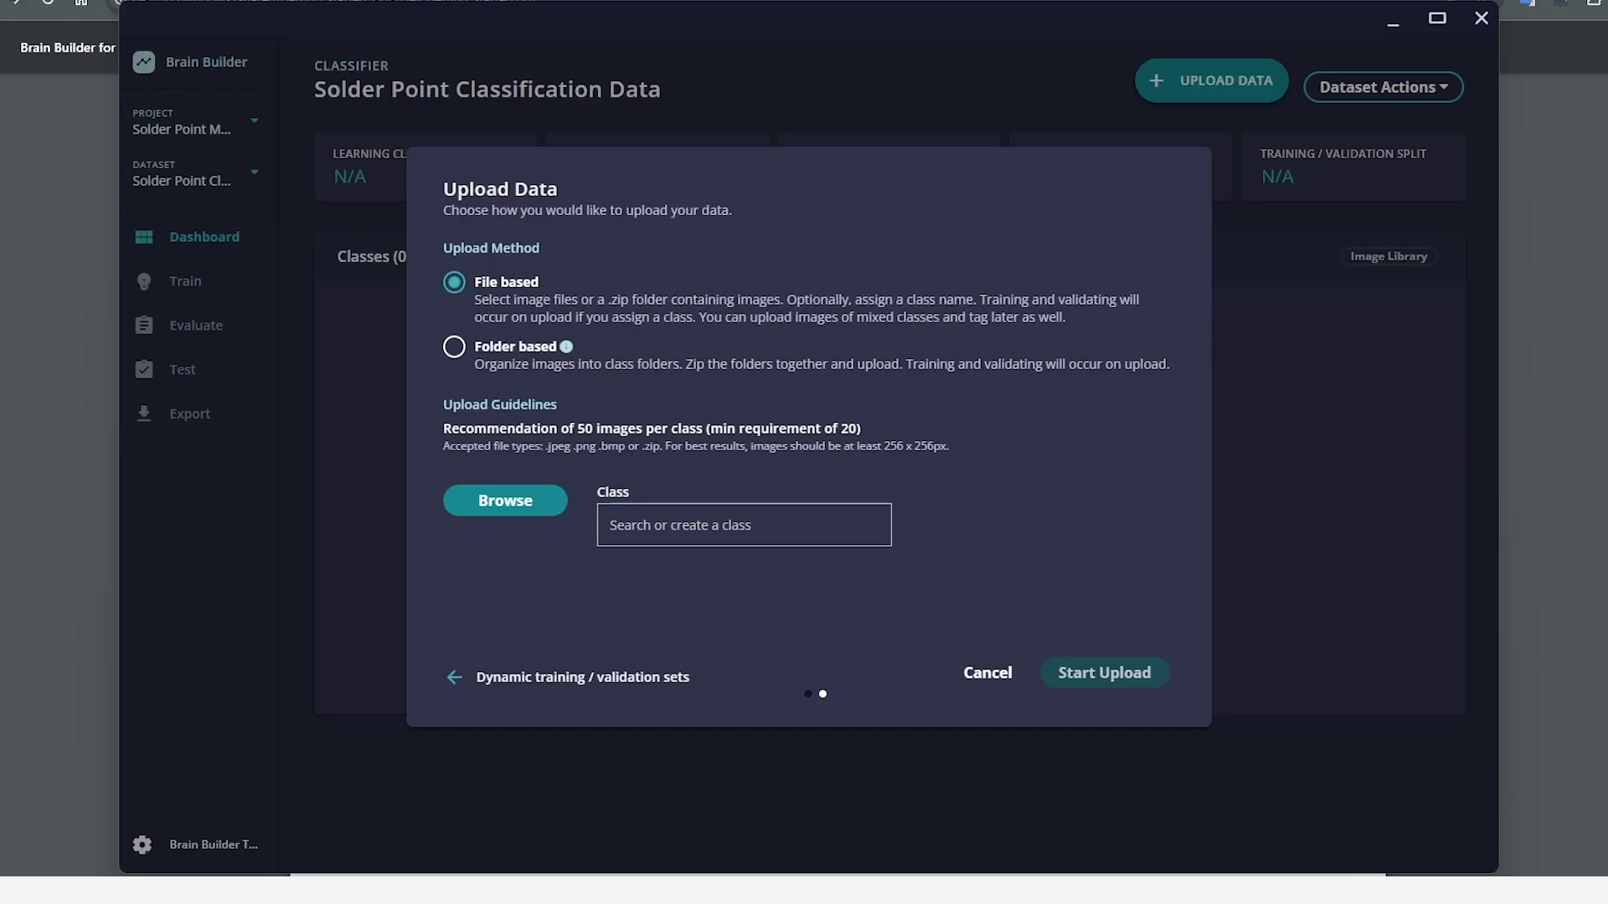
{"action": "left_click", "coordinate": [506, 502]}
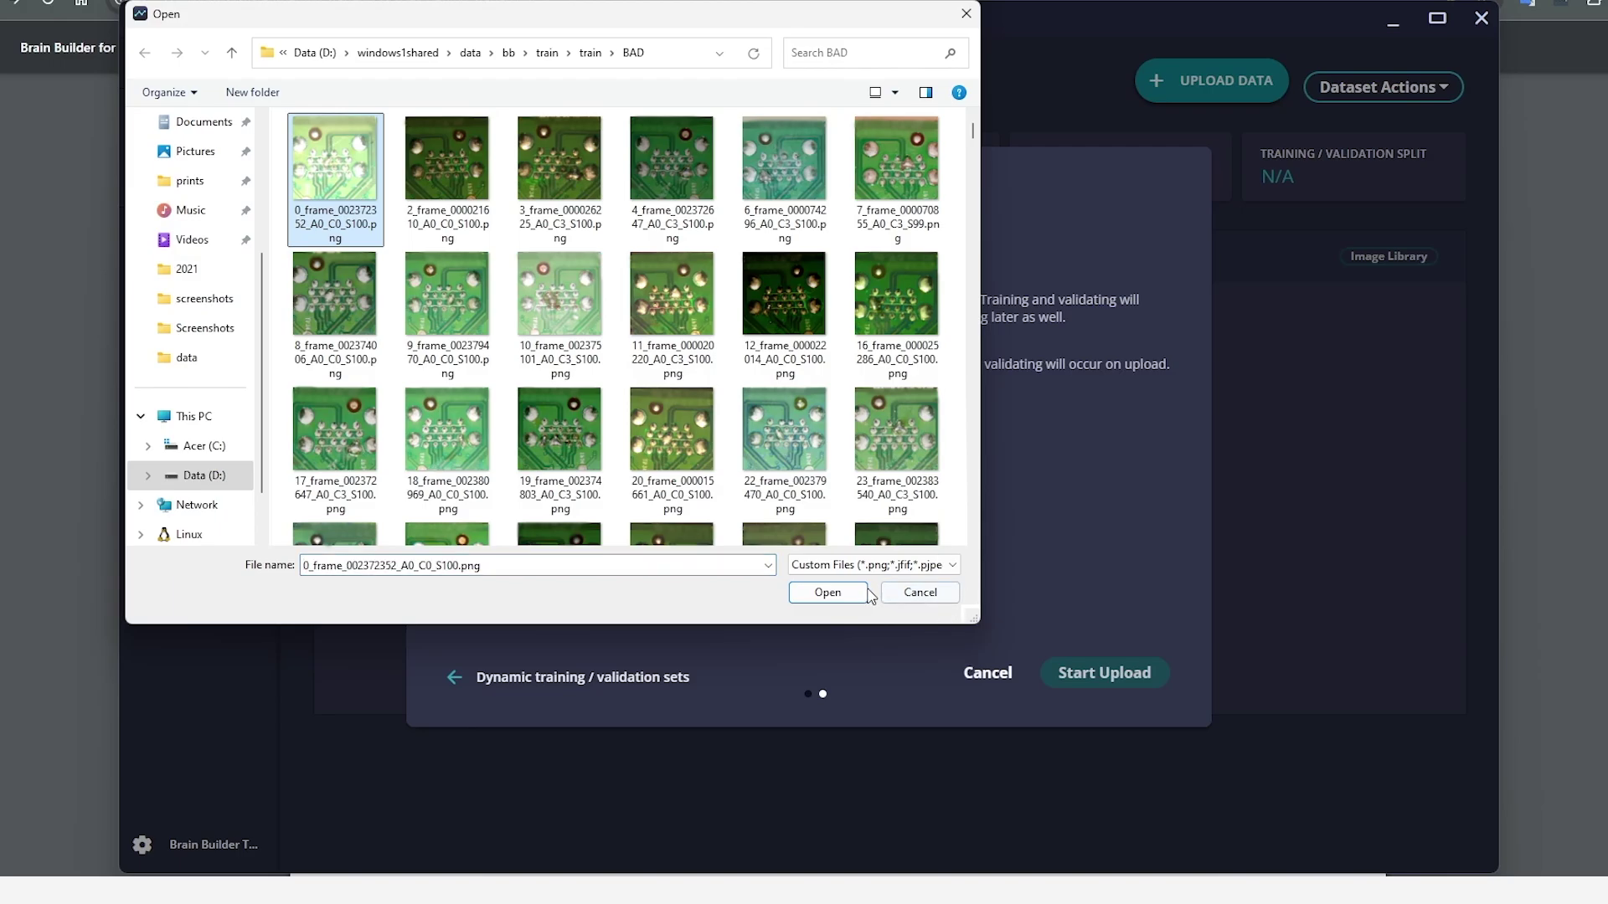
{"action": "left_click", "coordinate": [919, 594]}
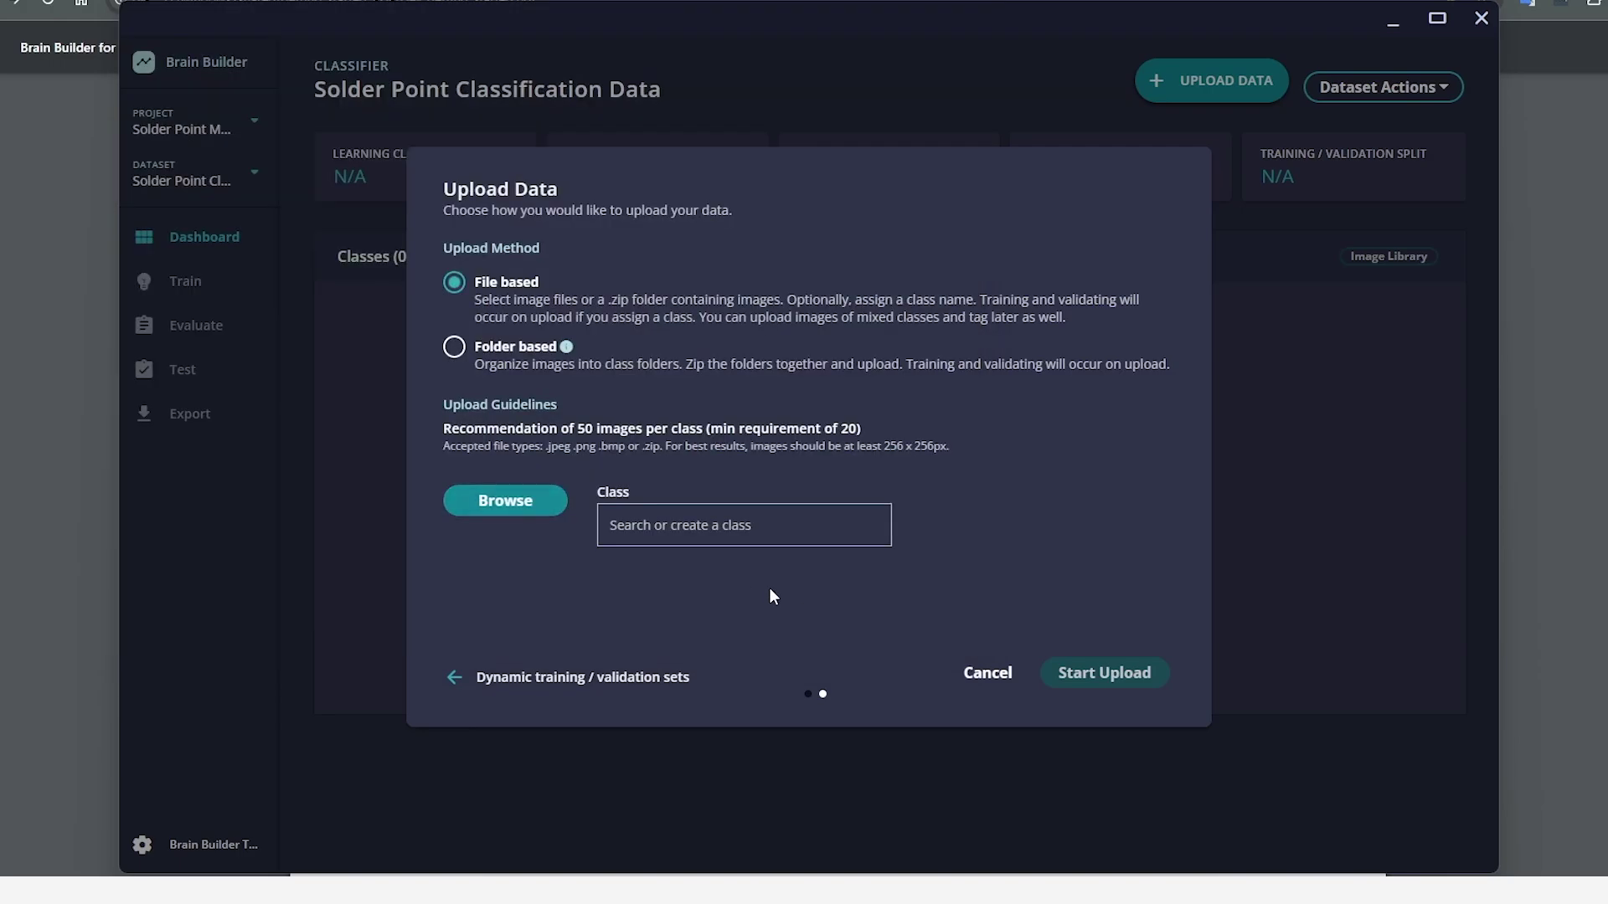
Step: Enter 'BAD' as the class name and select the five class folders in Explorer
{"action": "left_click", "coordinate": [683, 526]}
{"action": "type", "text": "BAD"}
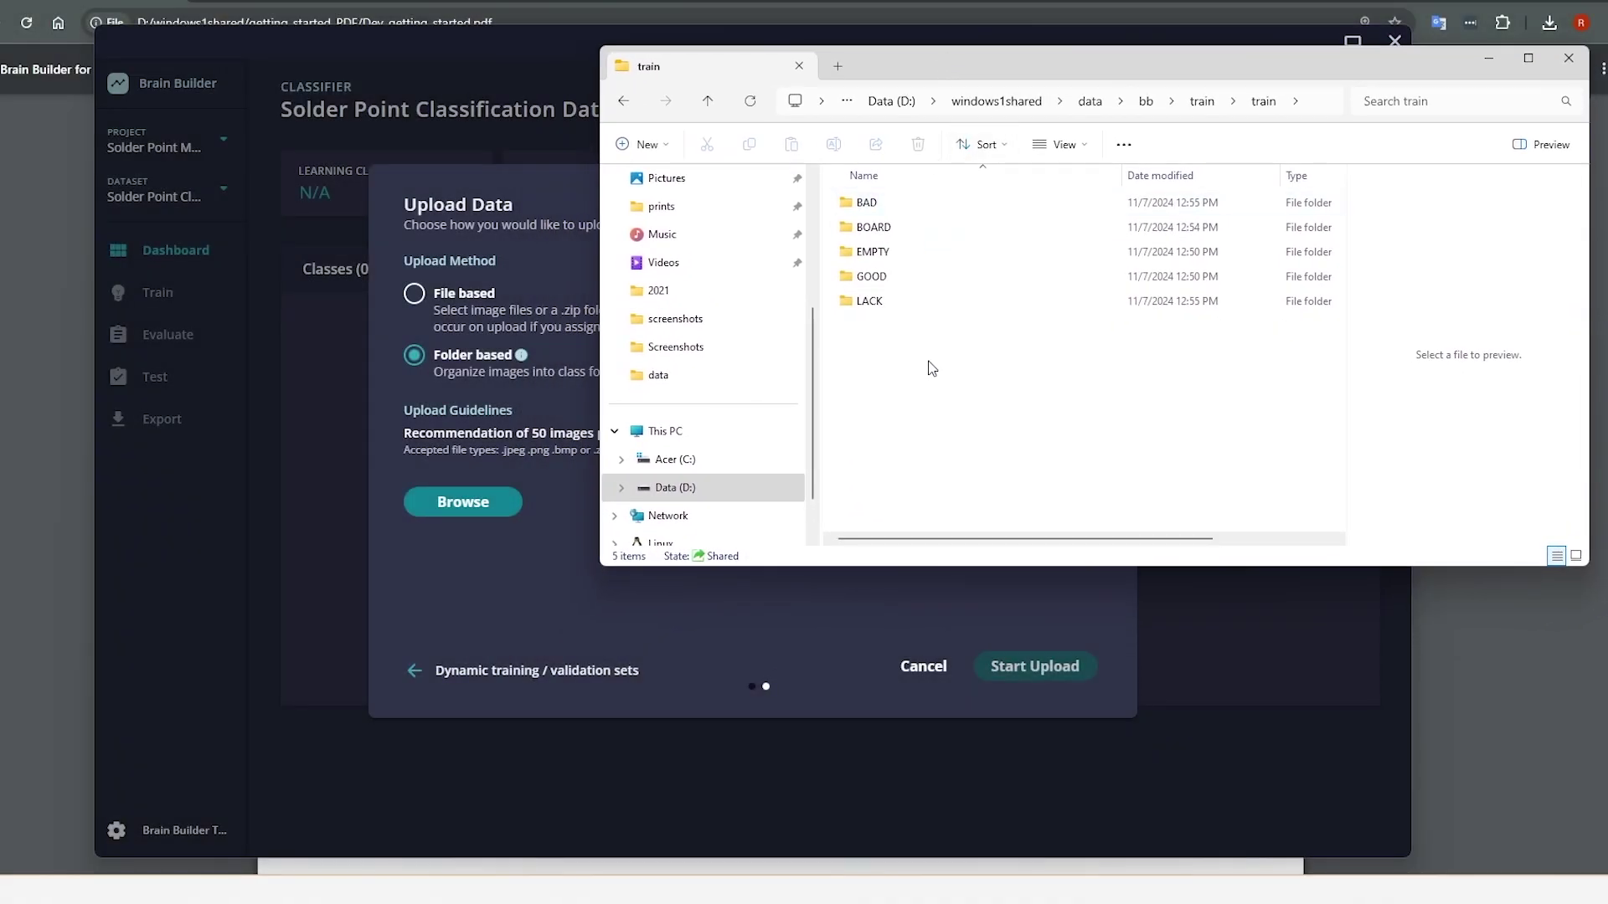
{"action": "left_click_drag", "start_coordinate": [930, 361], "coordinate": [876, 193]}
Step: Compress the BAD, BOARD, EMPTY, GOOD and LACK folders into SolderData.zip
{"action": "left_click", "coordinate": [919, 359]}
{"action": "left_click_drag", "start_coordinate": [979, 384], "coordinate": [873, 220]}
{"action": "right_click", "coordinate": [879, 214]}
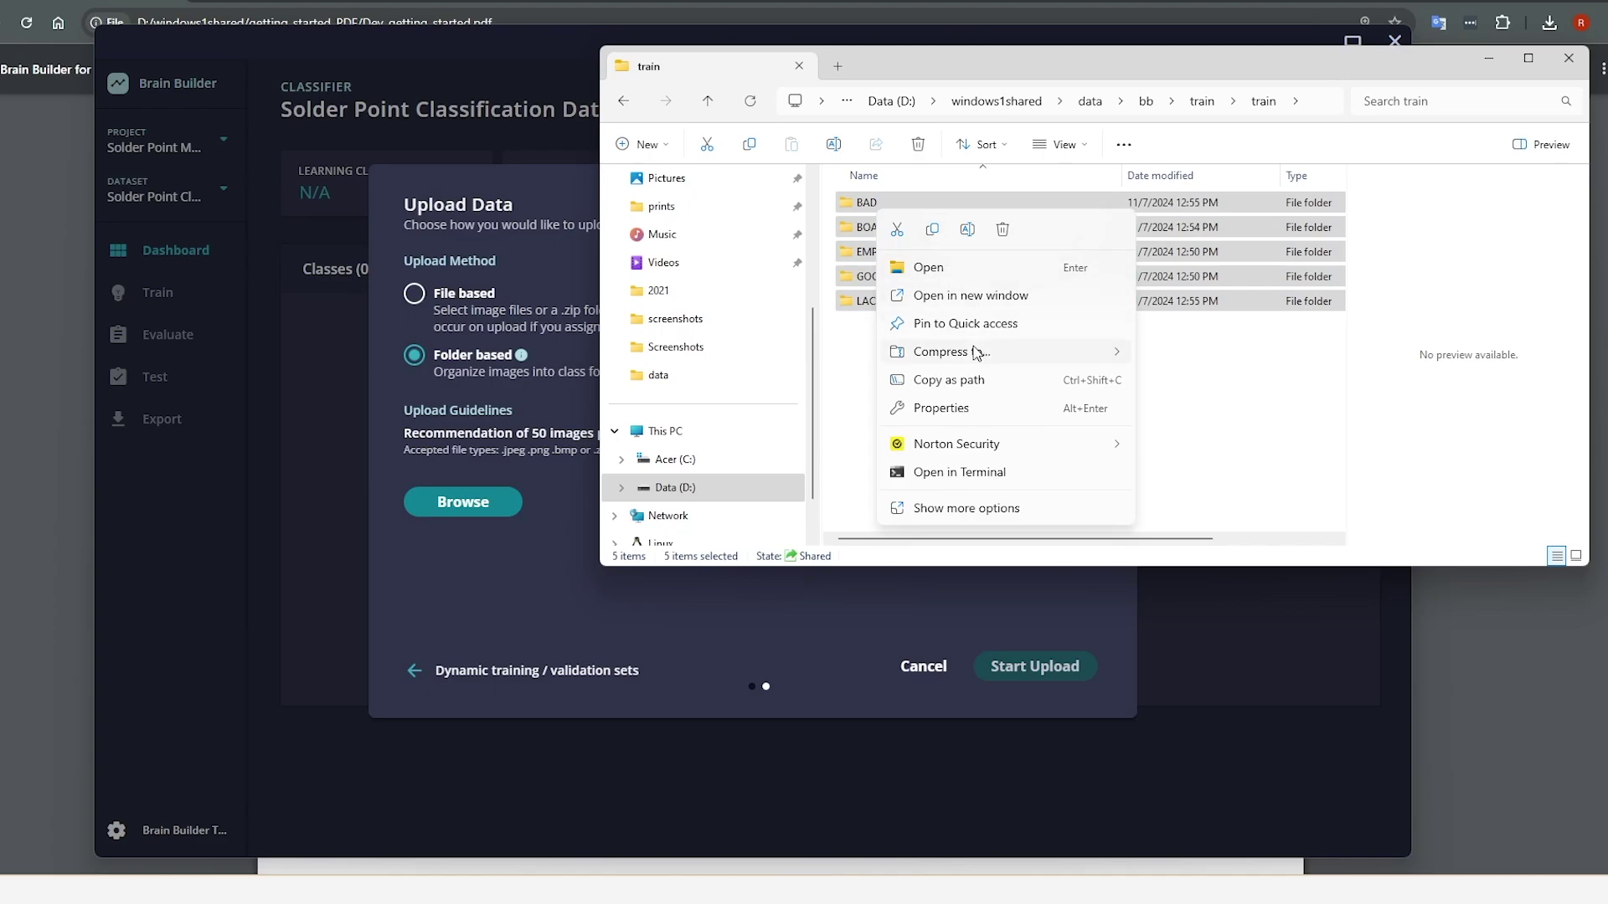
{"action": "mouse_move", "coordinate": [975, 352]}
{"action": "left_click", "coordinate": [1197, 355]}
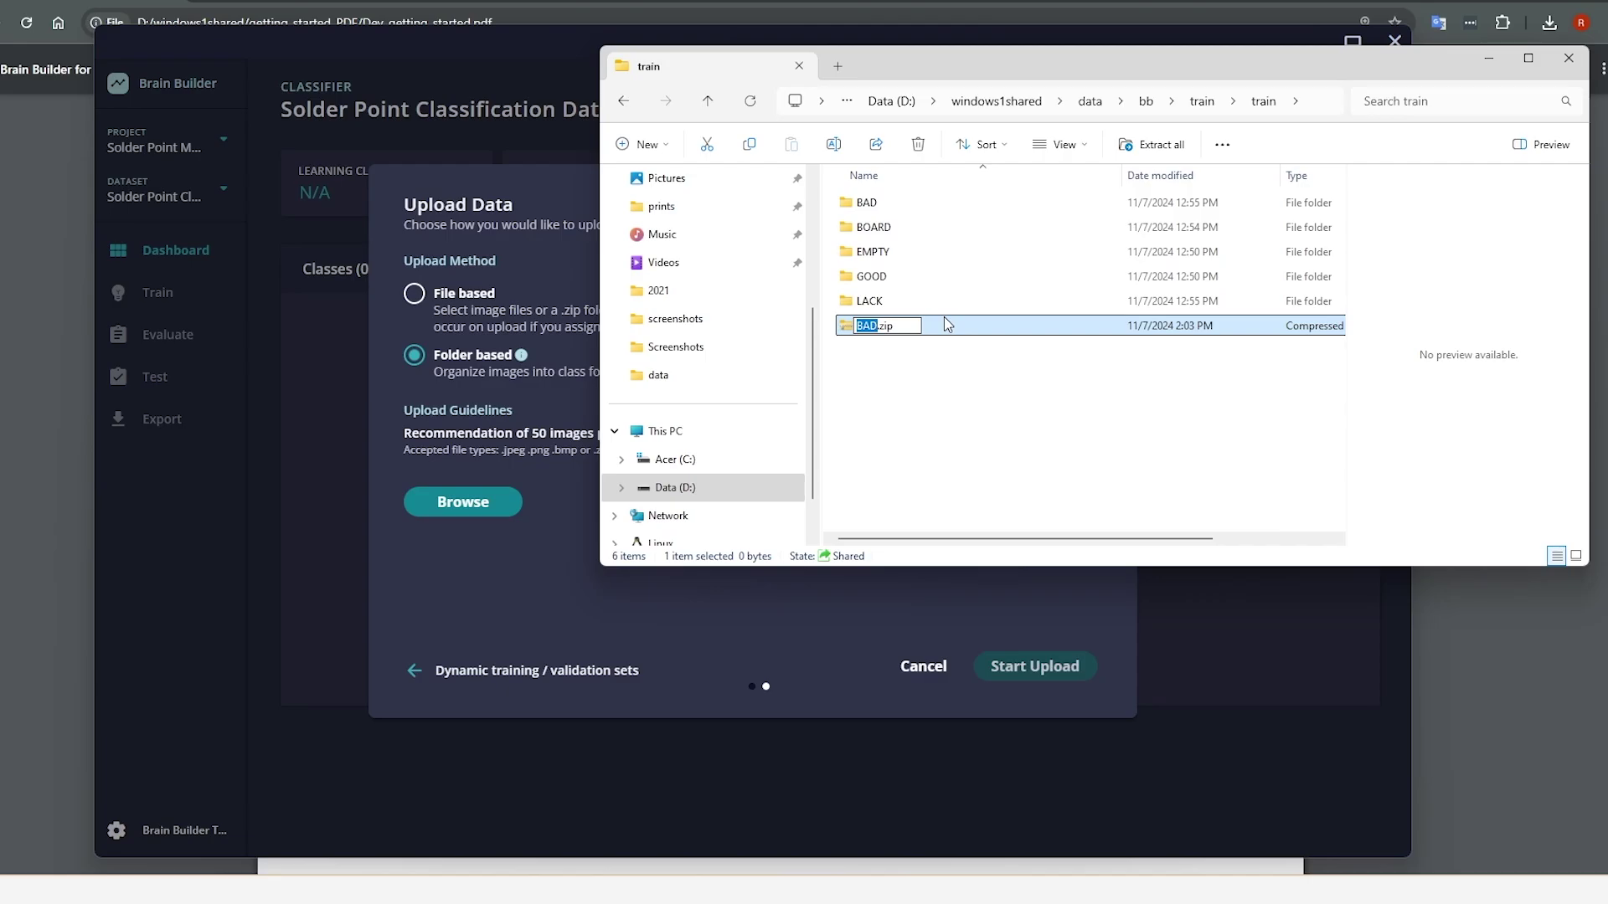
{"action": "type", "text": "SolderData"}
{"action": "key", "text": "Return"}
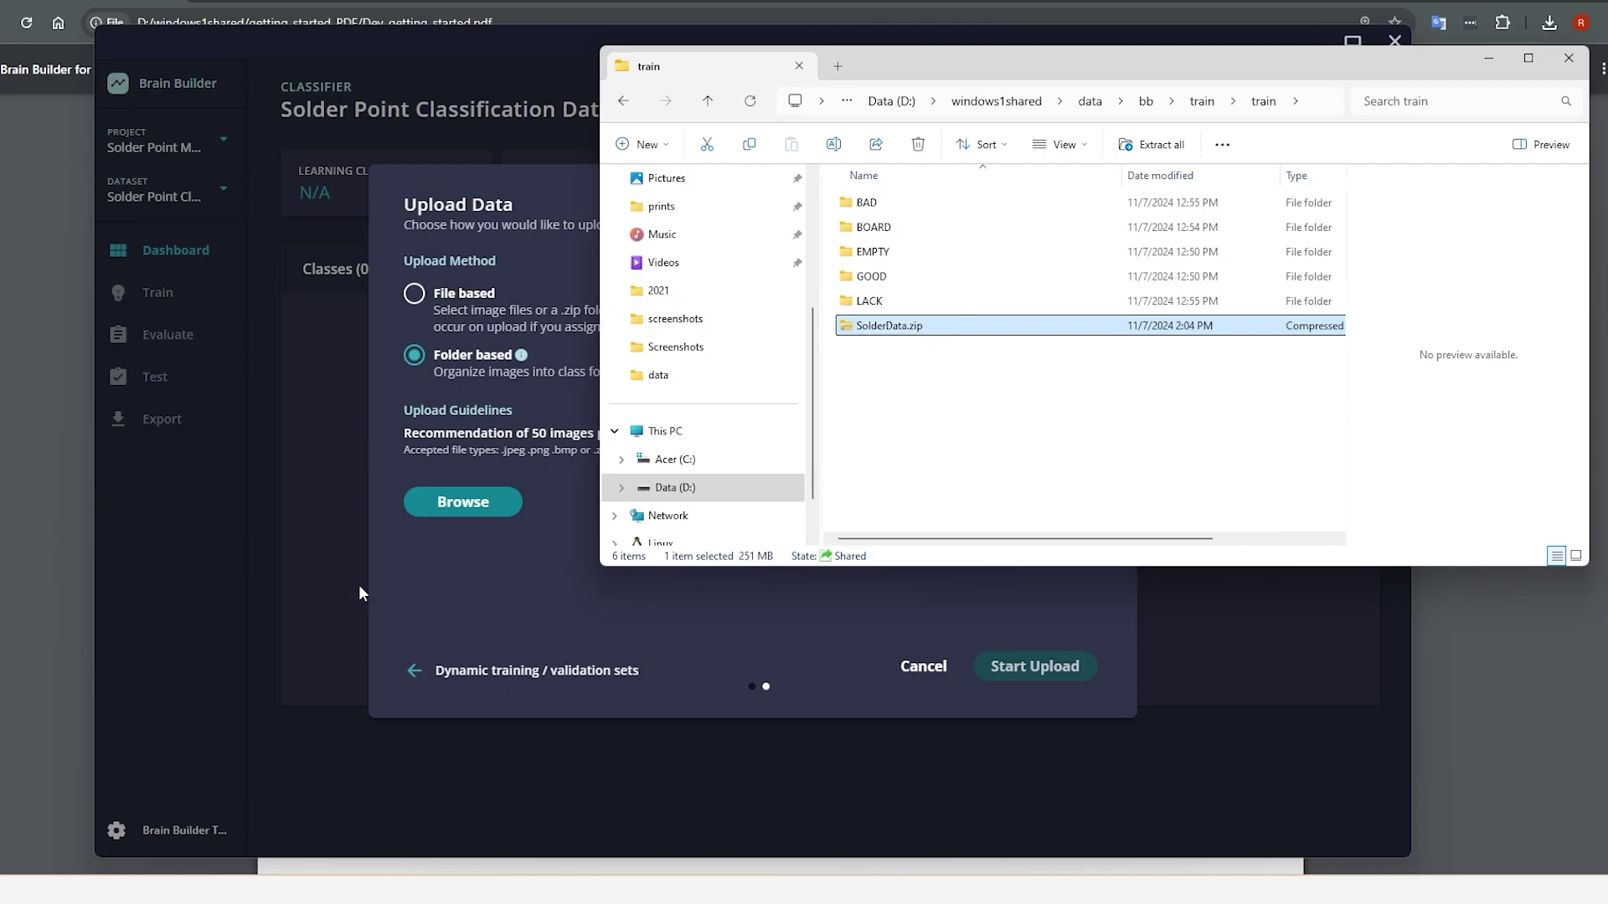
{"action": "left_click", "coordinate": [358, 584]}
Step: Upload SolderData.zip from the train folder, processing all 3168 images into five classes
{"action": "left_click", "coordinate": [463, 503]}
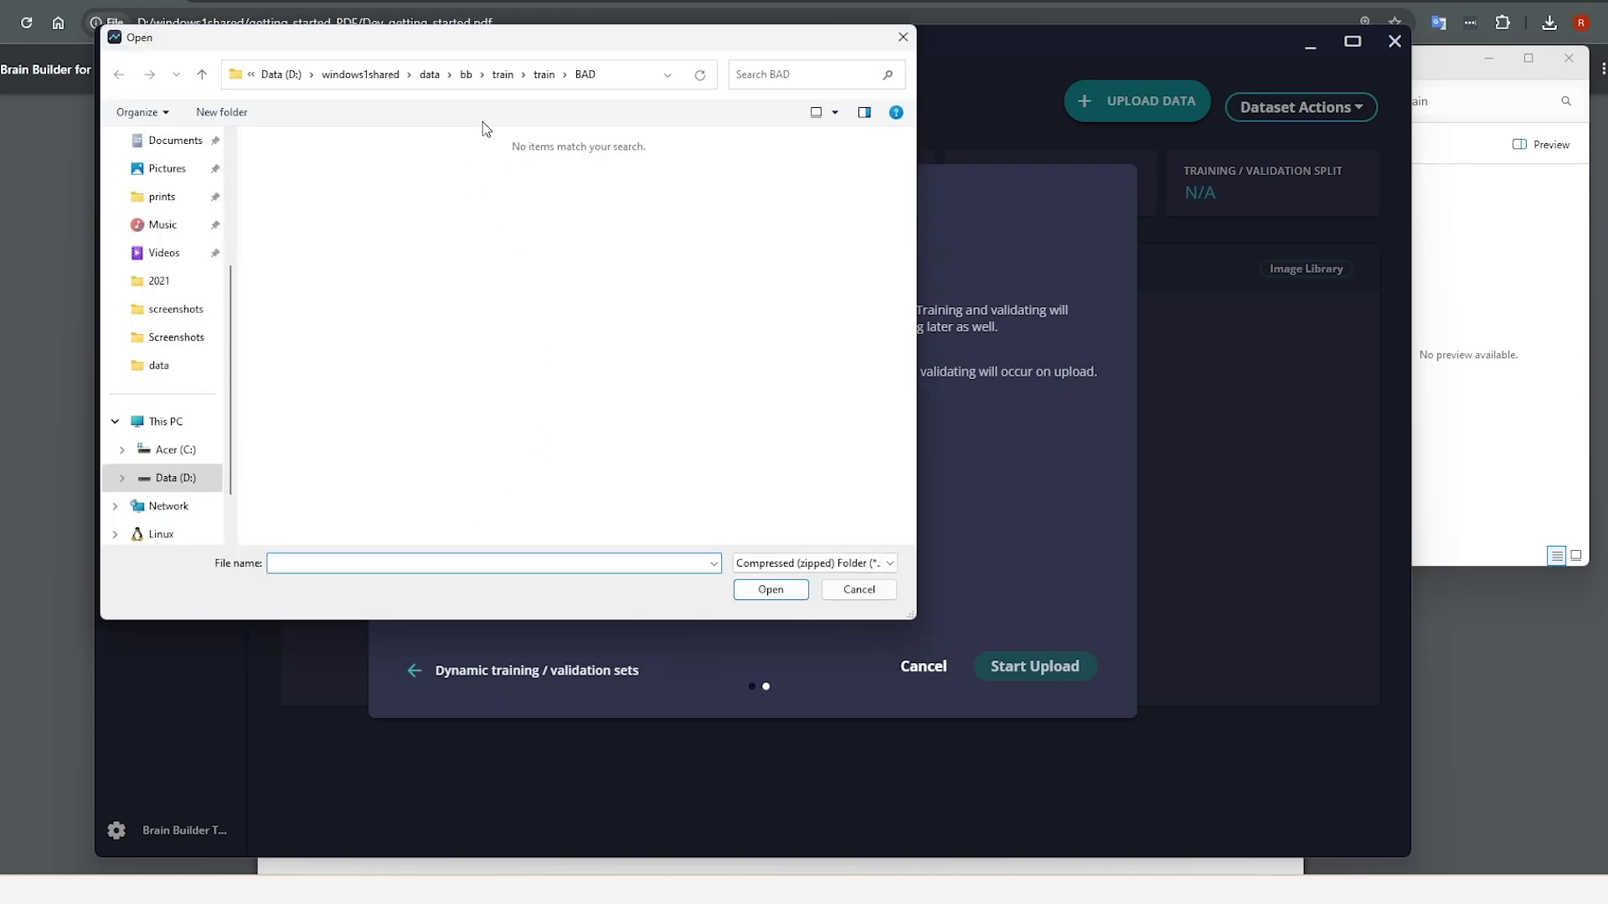
{"action": "left_click", "coordinate": [545, 74]}
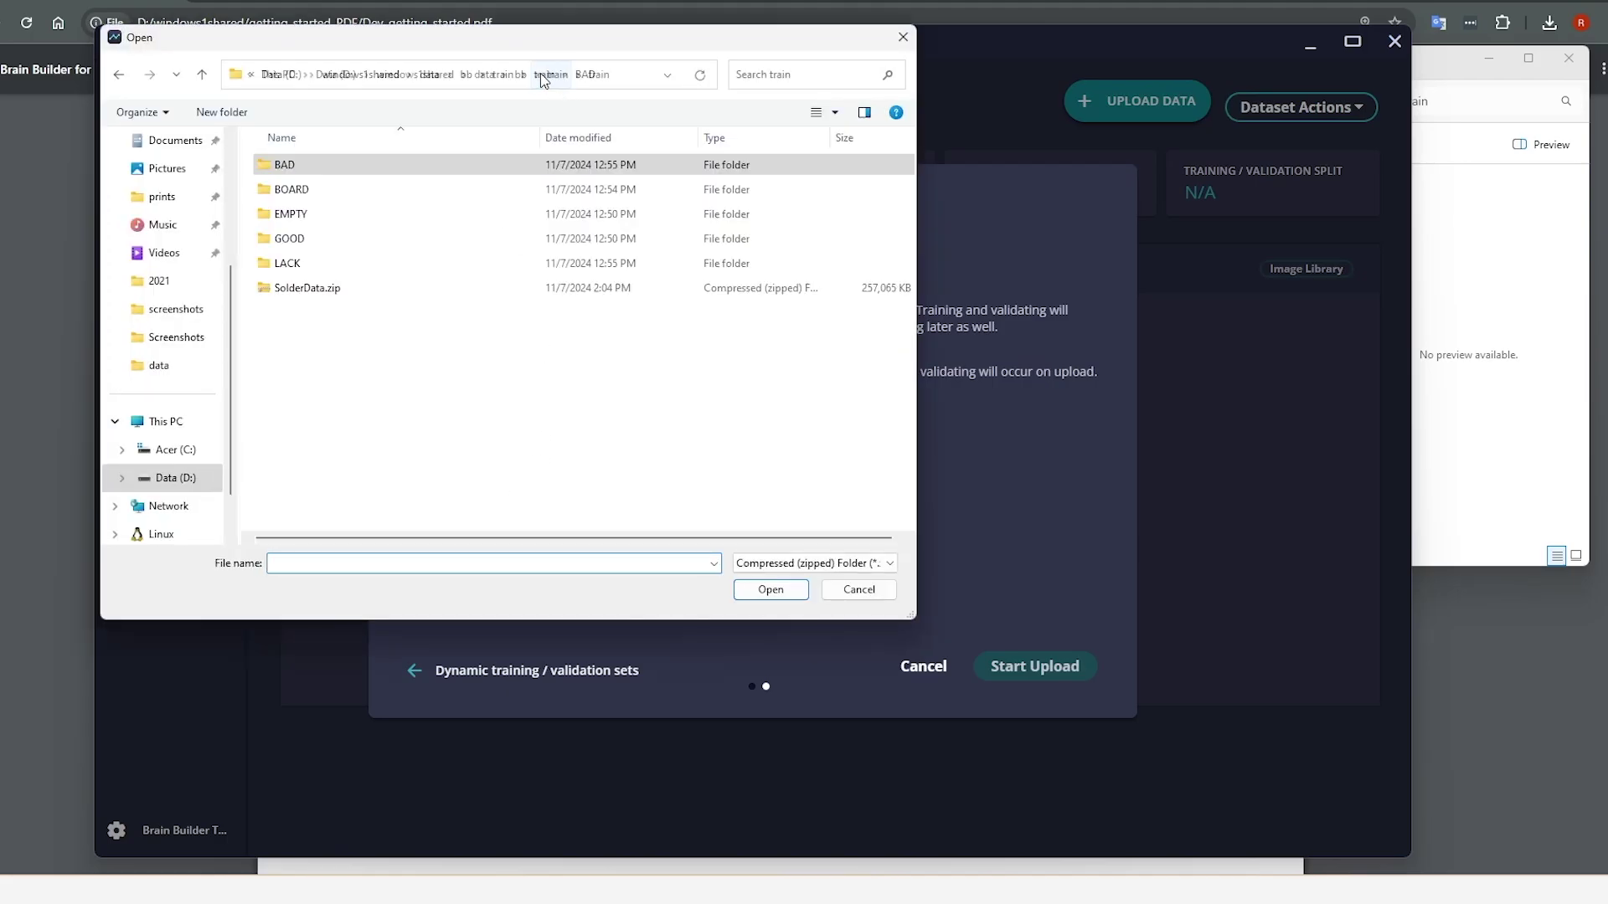
{"action": "double_click", "coordinate": [345, 284]}
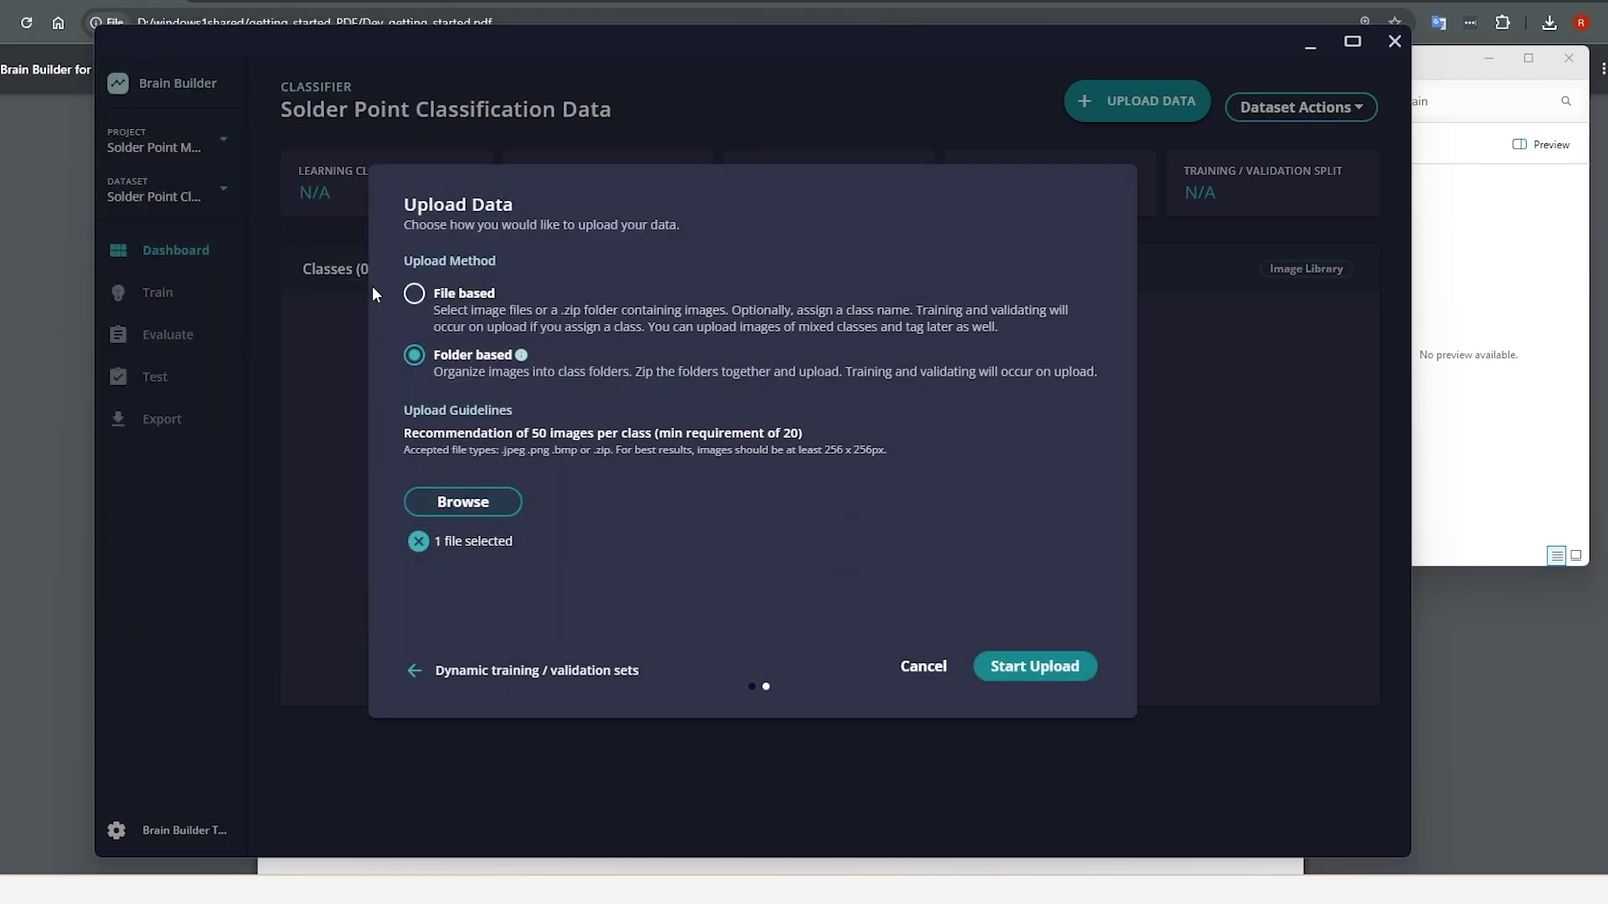
{"action": "left_click", "coordinate": [1034, 670]}
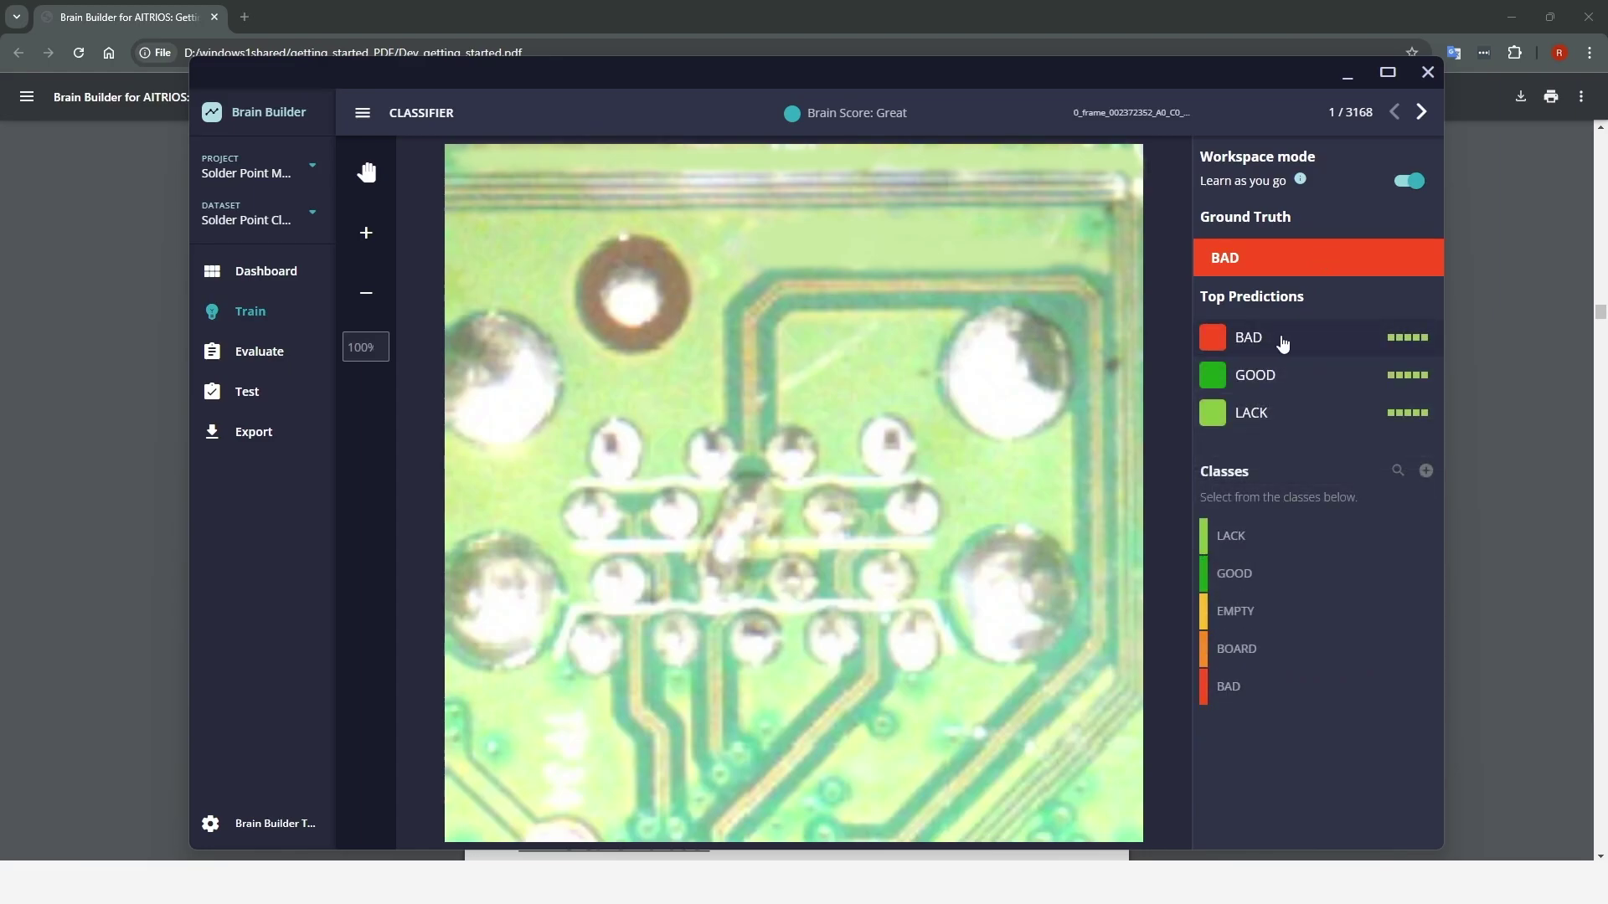
Step: Switch from the Train view to the Evaluate page
{"action": "left_click", "coordinate": [260, 351]}
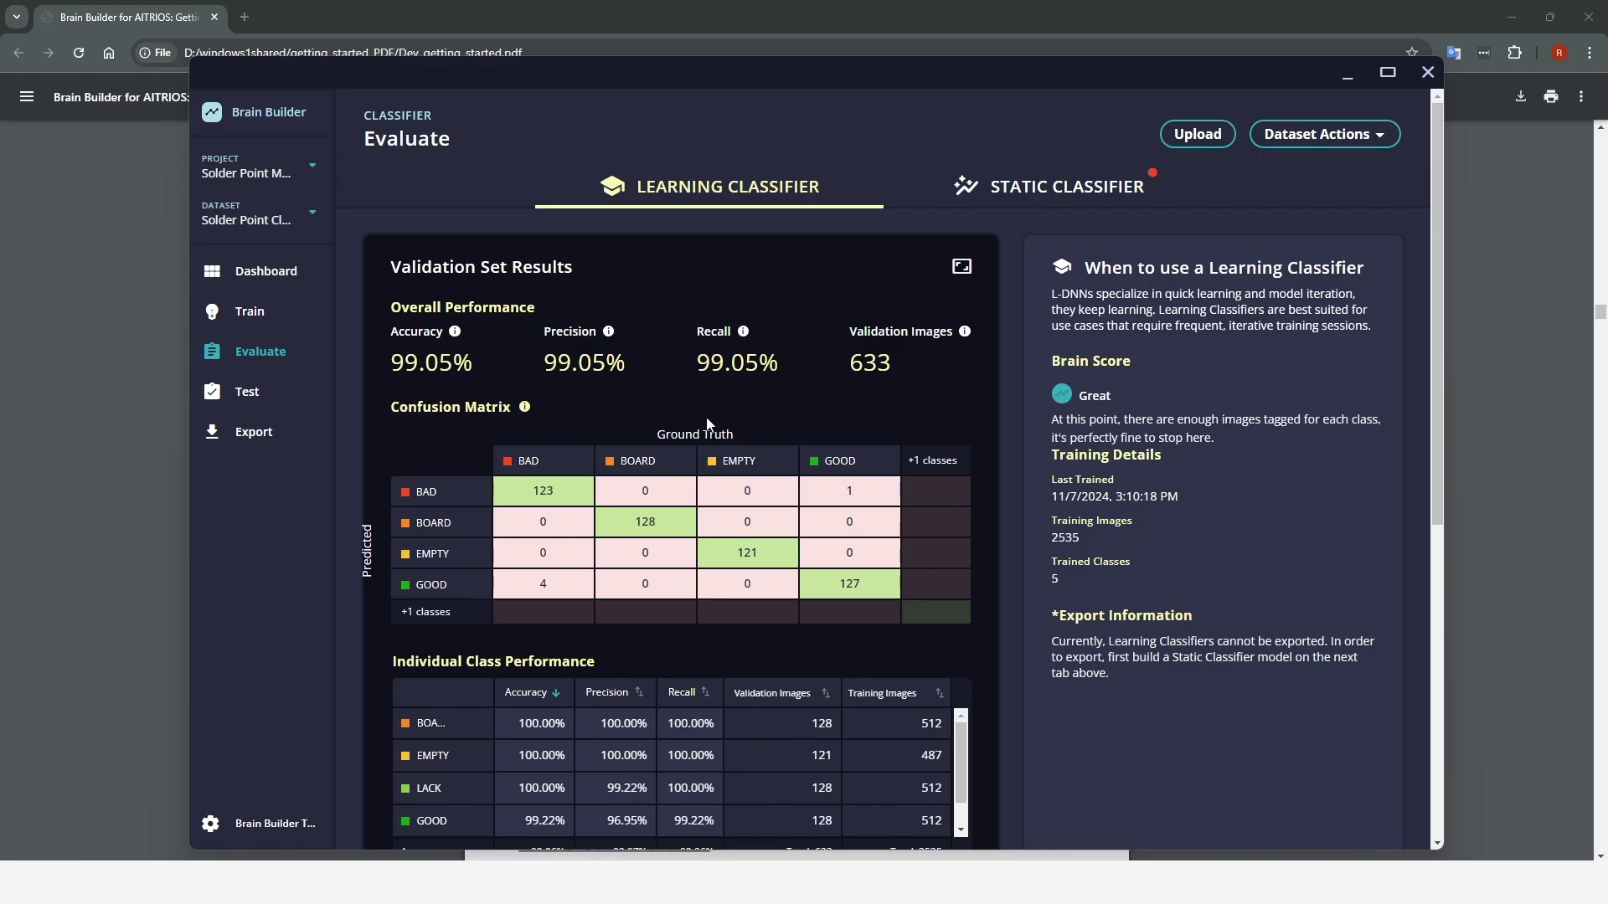
Step: Review the Learning Classifier's 99.05% validation results, then view the Static Classifier build options
{"action": "scroll", "coordinate": [804, 439], "scroll_direction": "down", "scroll_amount": 6}
{"action": "scroll", "coordinate": [821, 449], "scroll_direction": "up", "scroll_amount": 5}
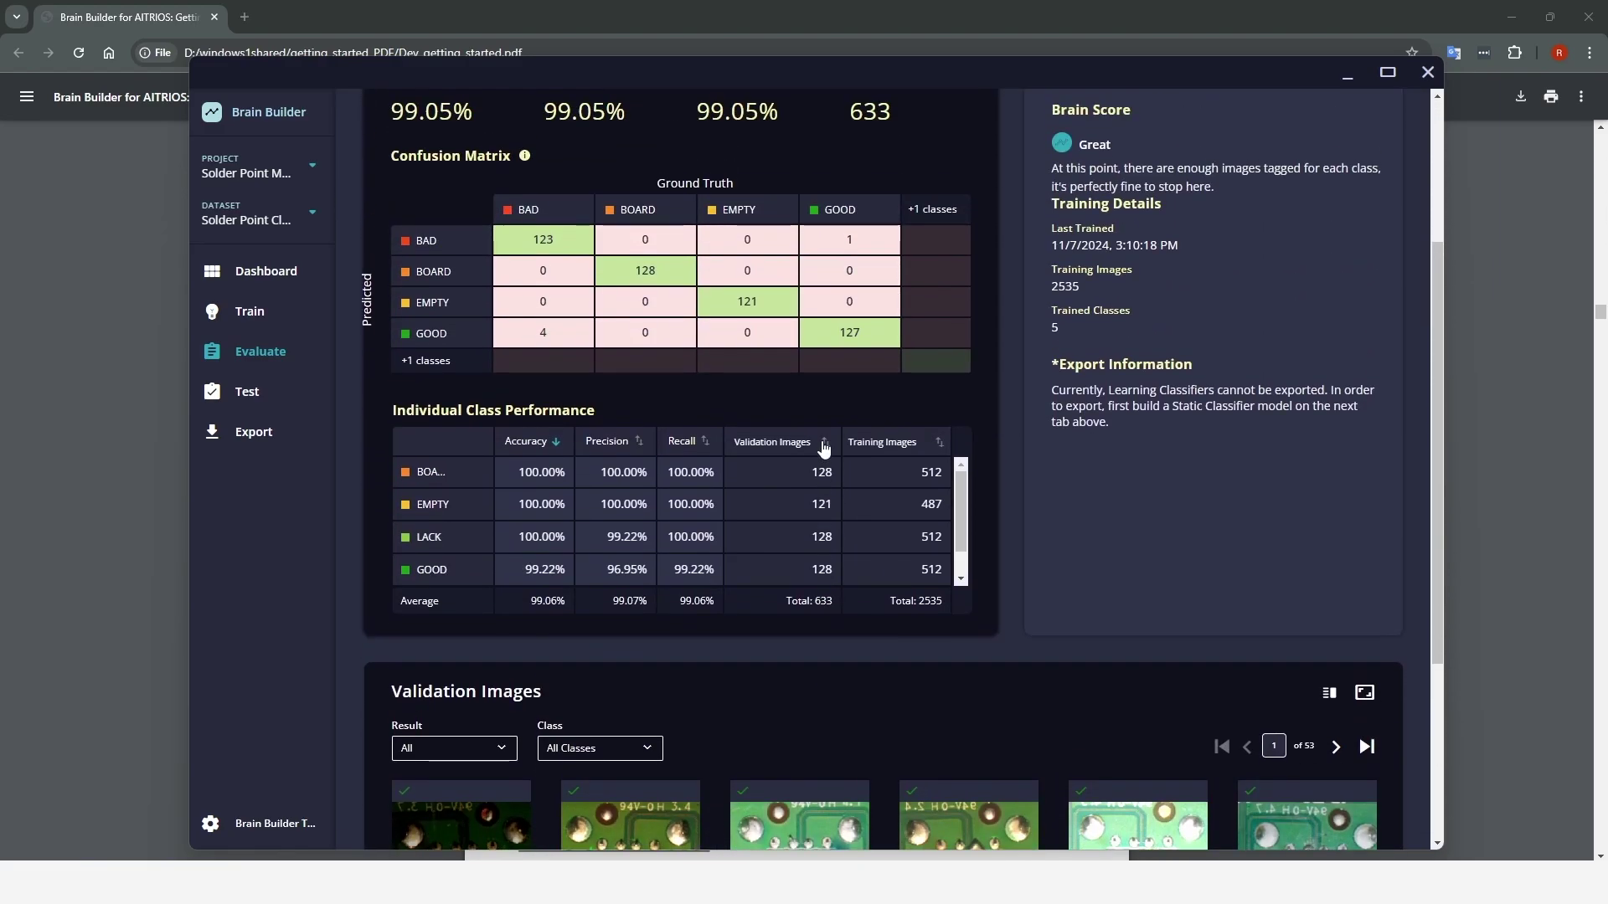
{"action": "scroll", "coordinate": [863, 442], "scroll_direction": "up", "scroll_amount": 1}
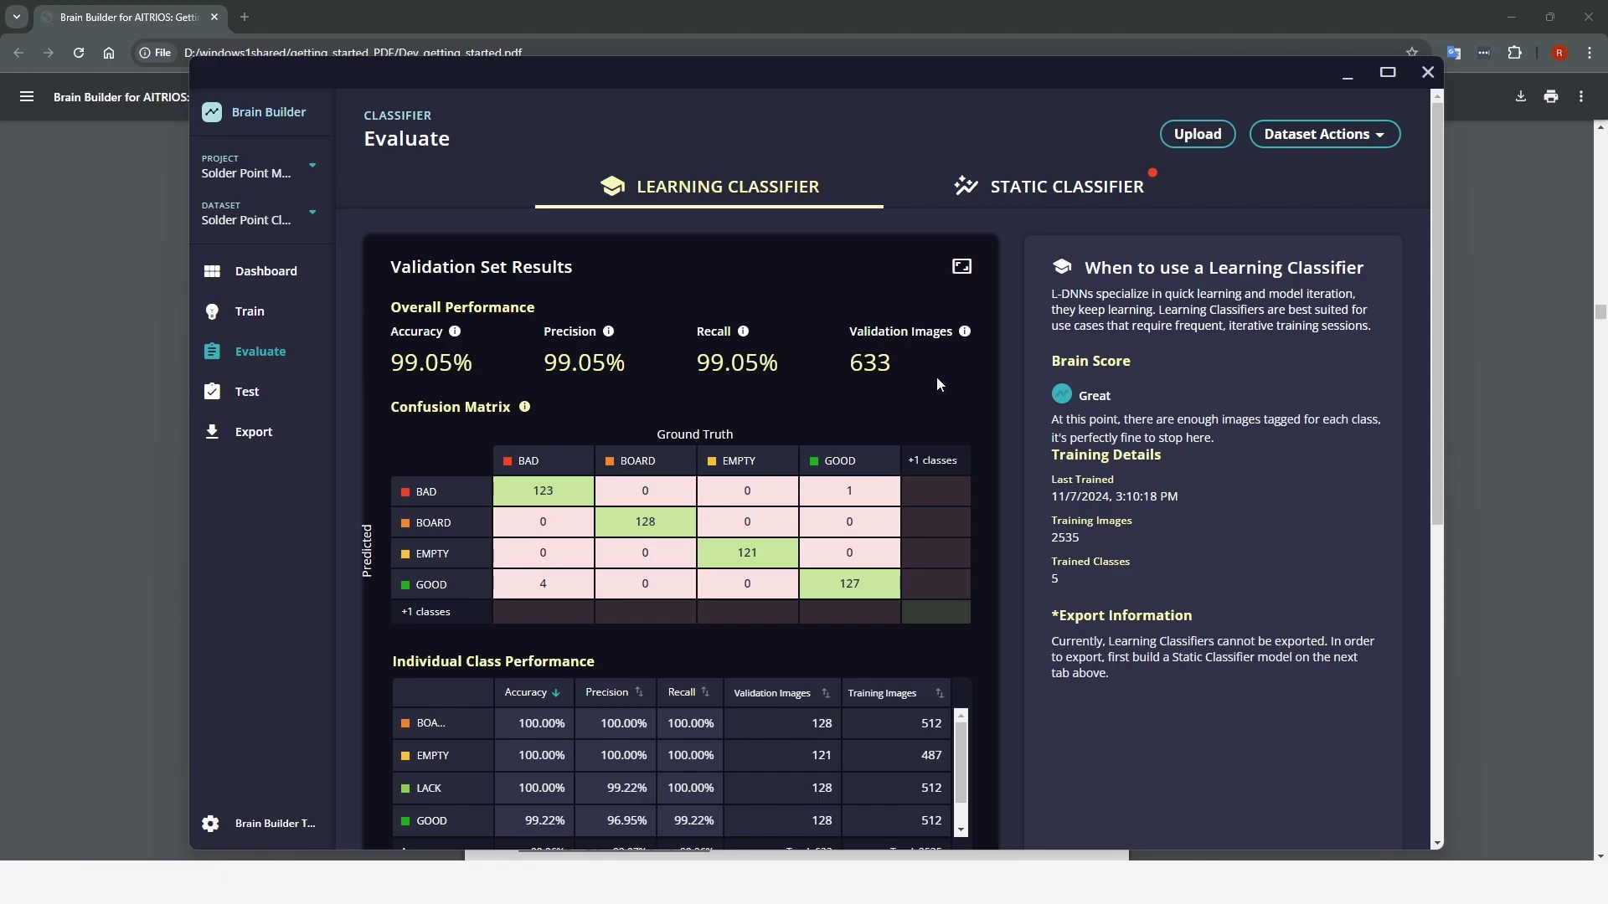
{"action": "left_click", "coordinate": [1041, 185]}
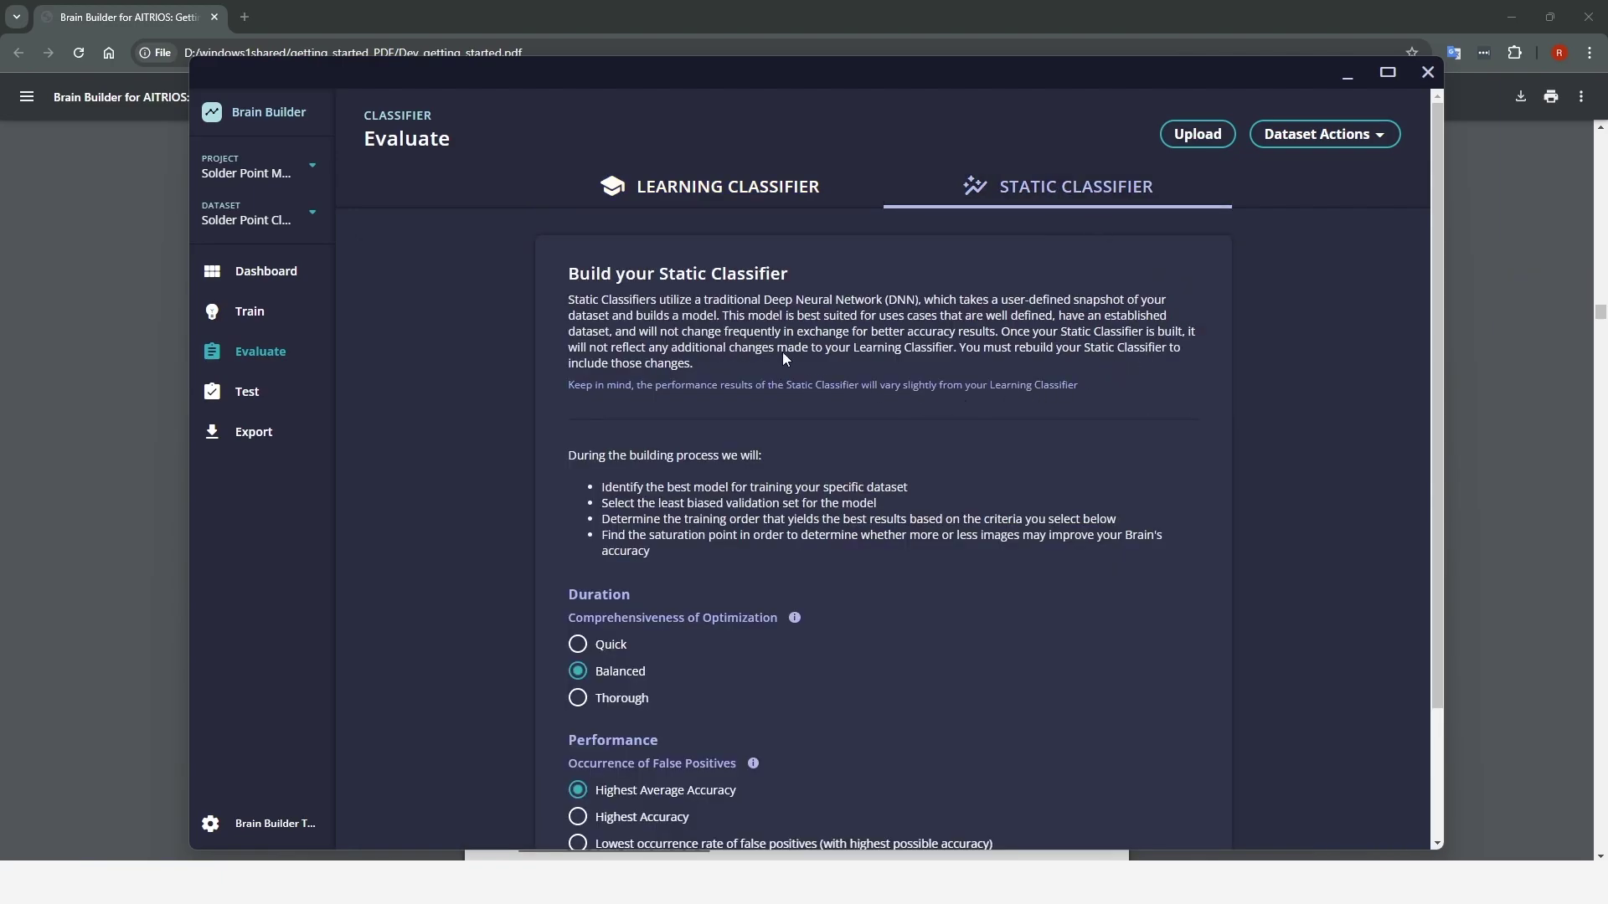
Step: Look over the Static Classifier options and return to the Learning Classifier results
{"action": "scroll", "coordinate": [1007, 490], "scroll_direction": "down", "scroll_amount": 2}
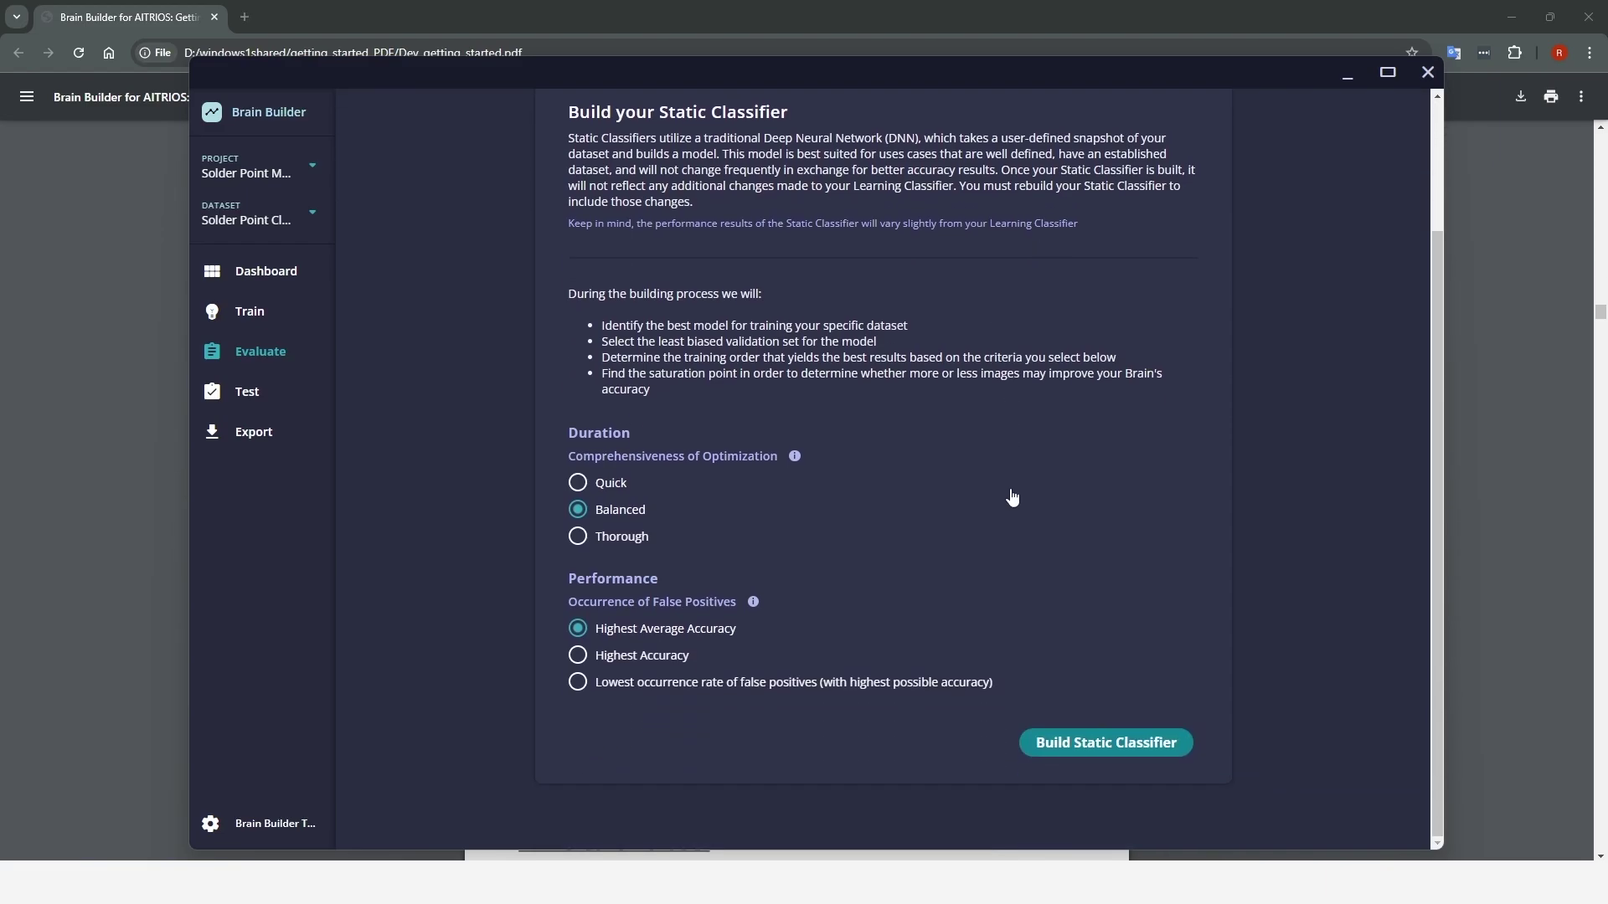
{"action": "scroll", "coordinate": [1012, 498], "scroll_direction": "up", "scroll_amount": 2}
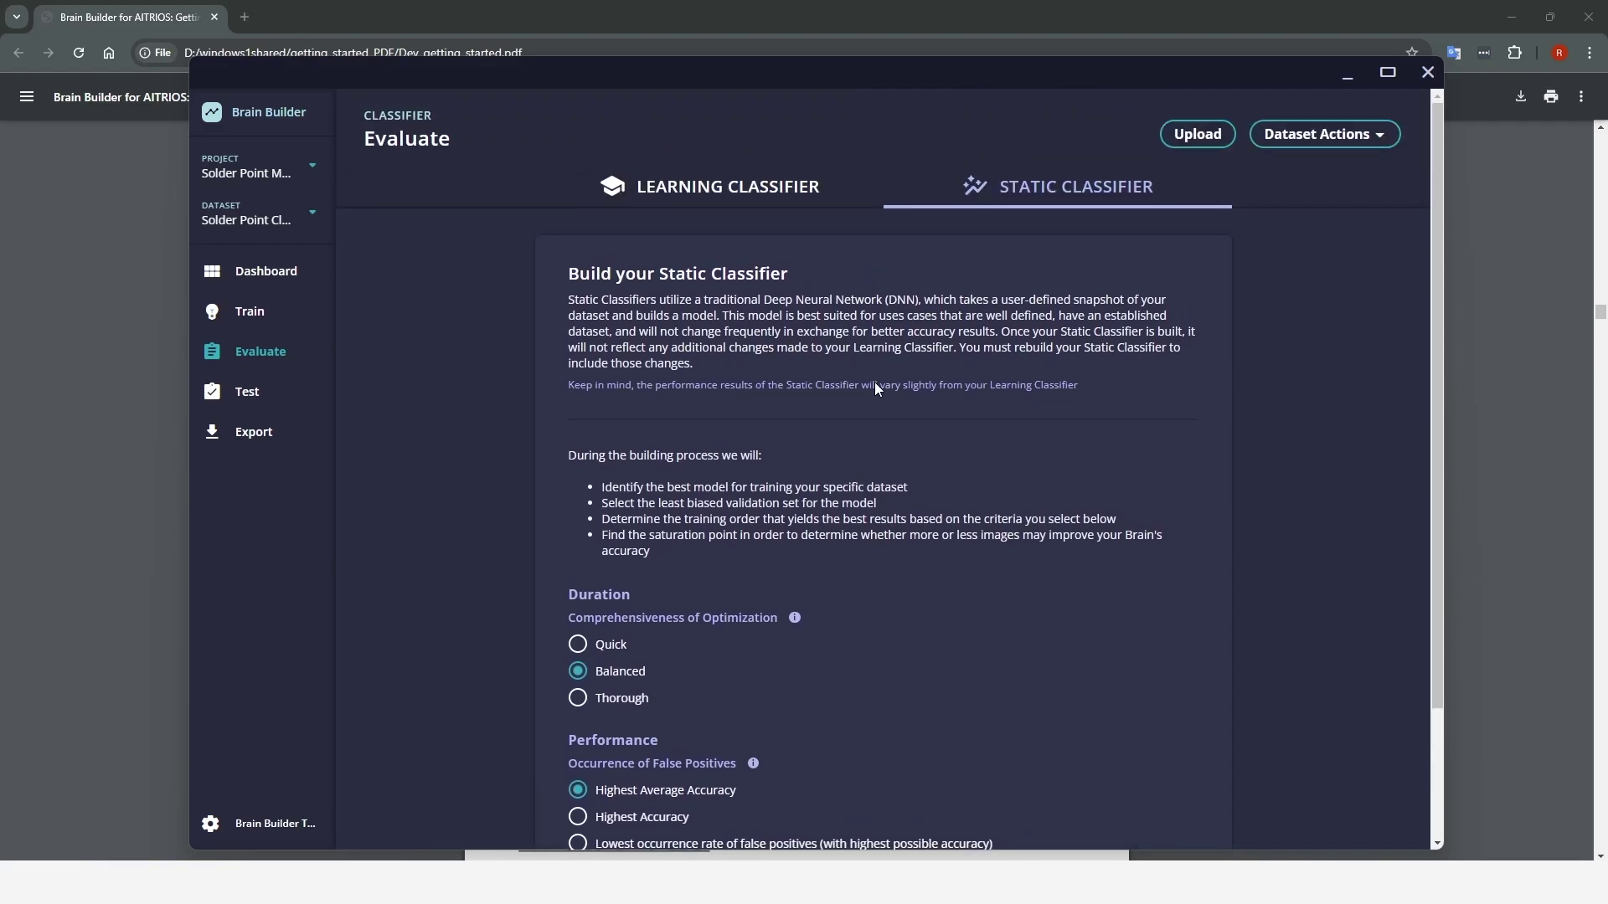
{"action": "left_click", "coordinate": [711, 194]}
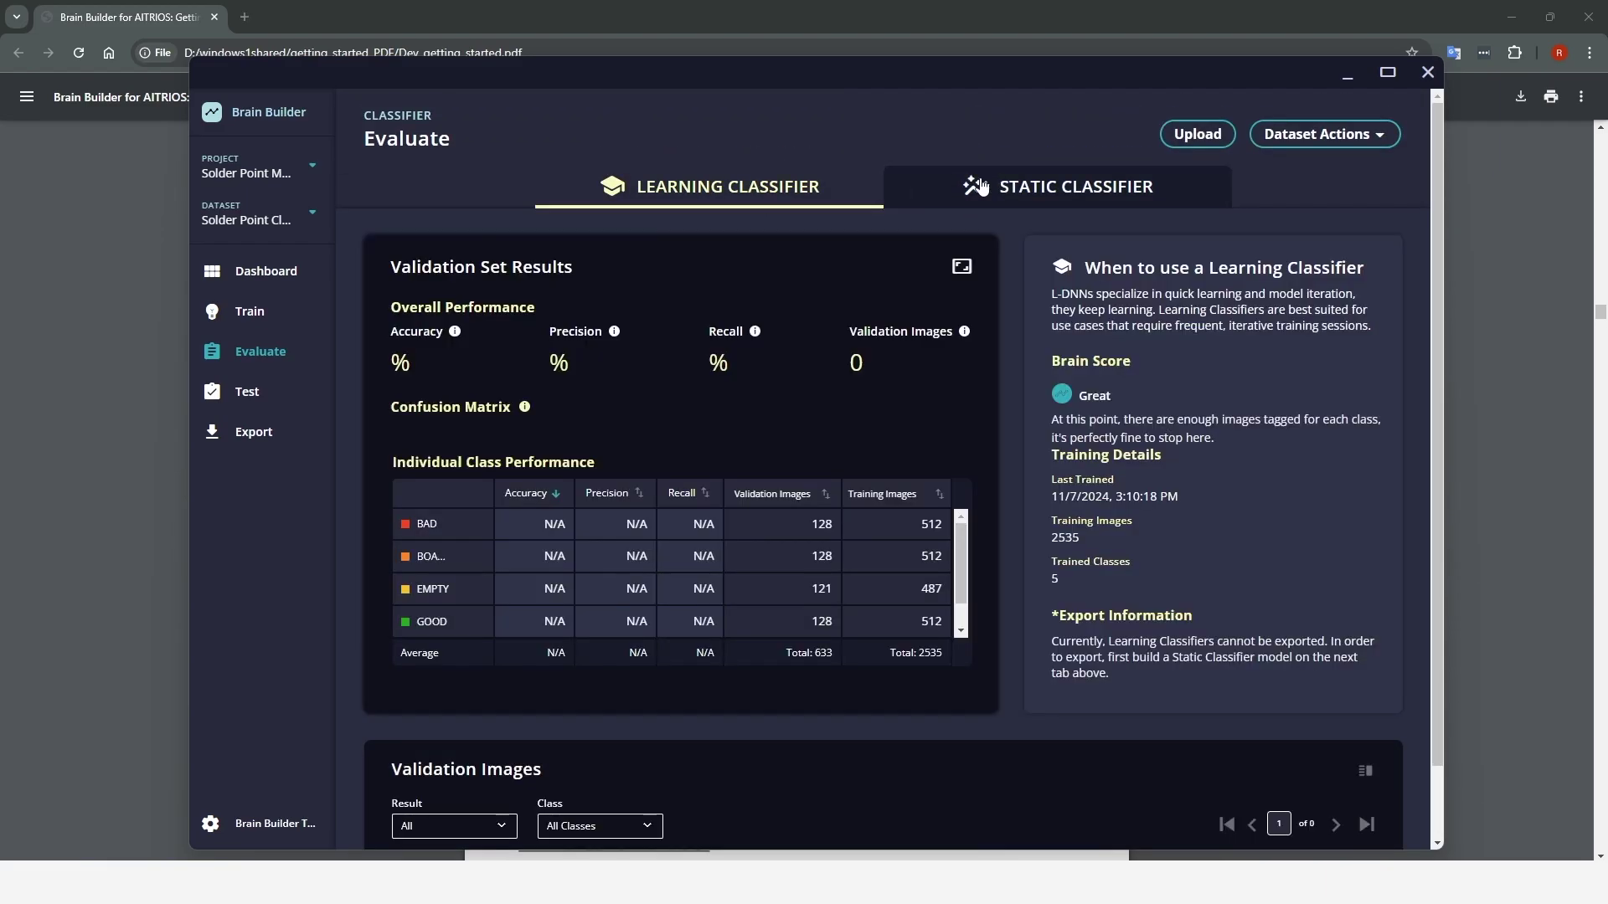
{"action": "left_click", "coordinate": [818, 181]}
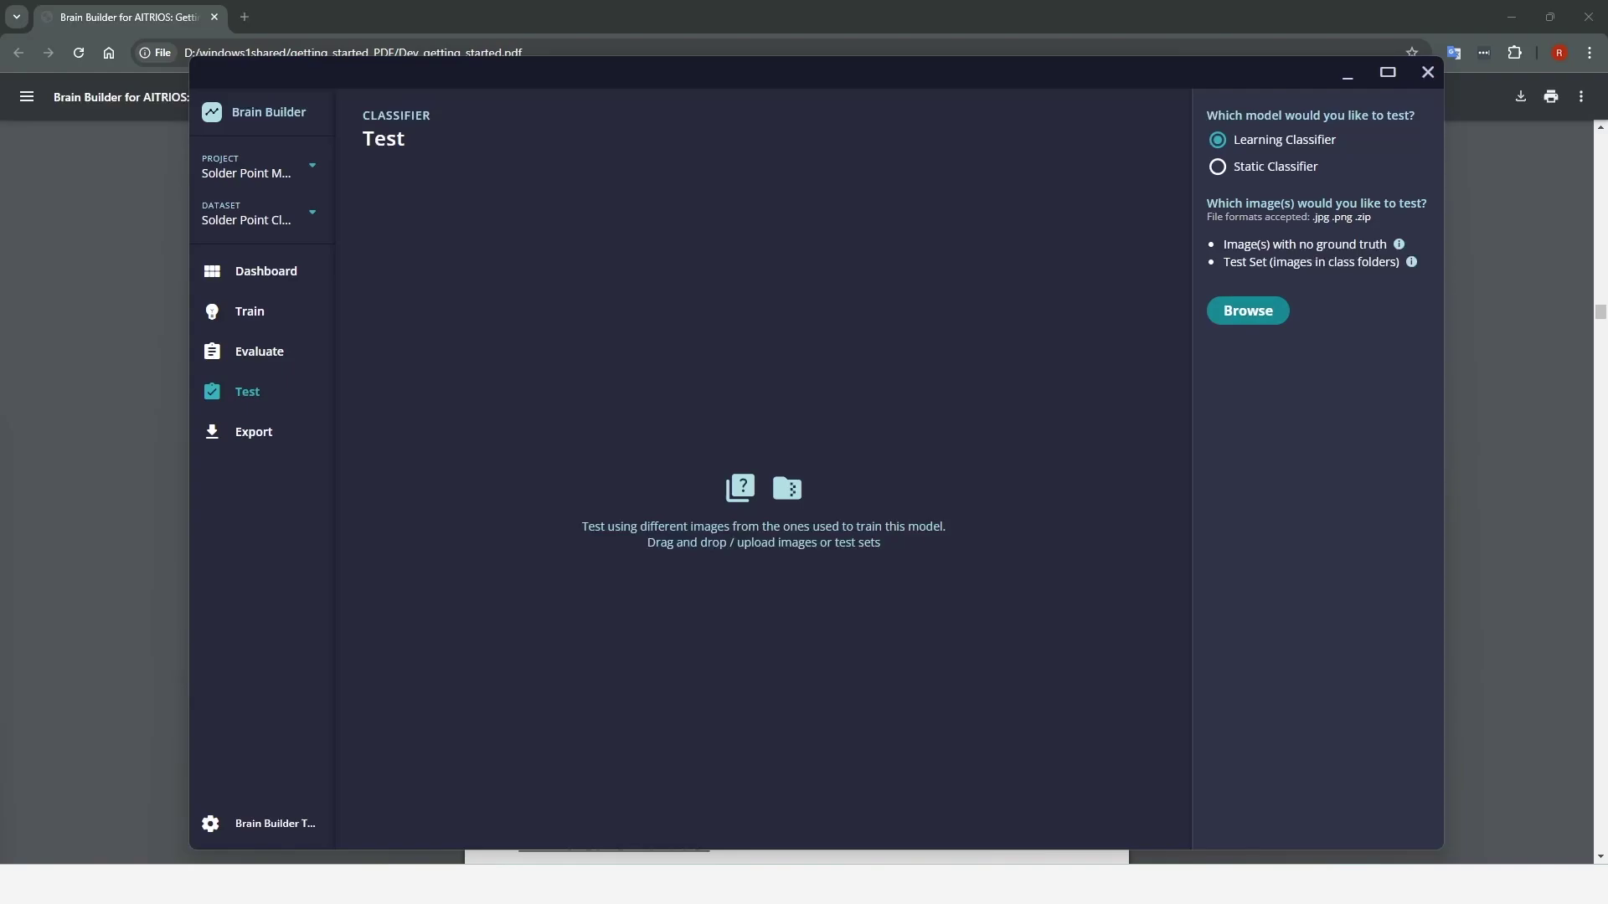
Step: Test the classifier by dragging a GOOD solder-point image from the folder onto the Test area
{"action": "key", "text": "alt+Tab"}
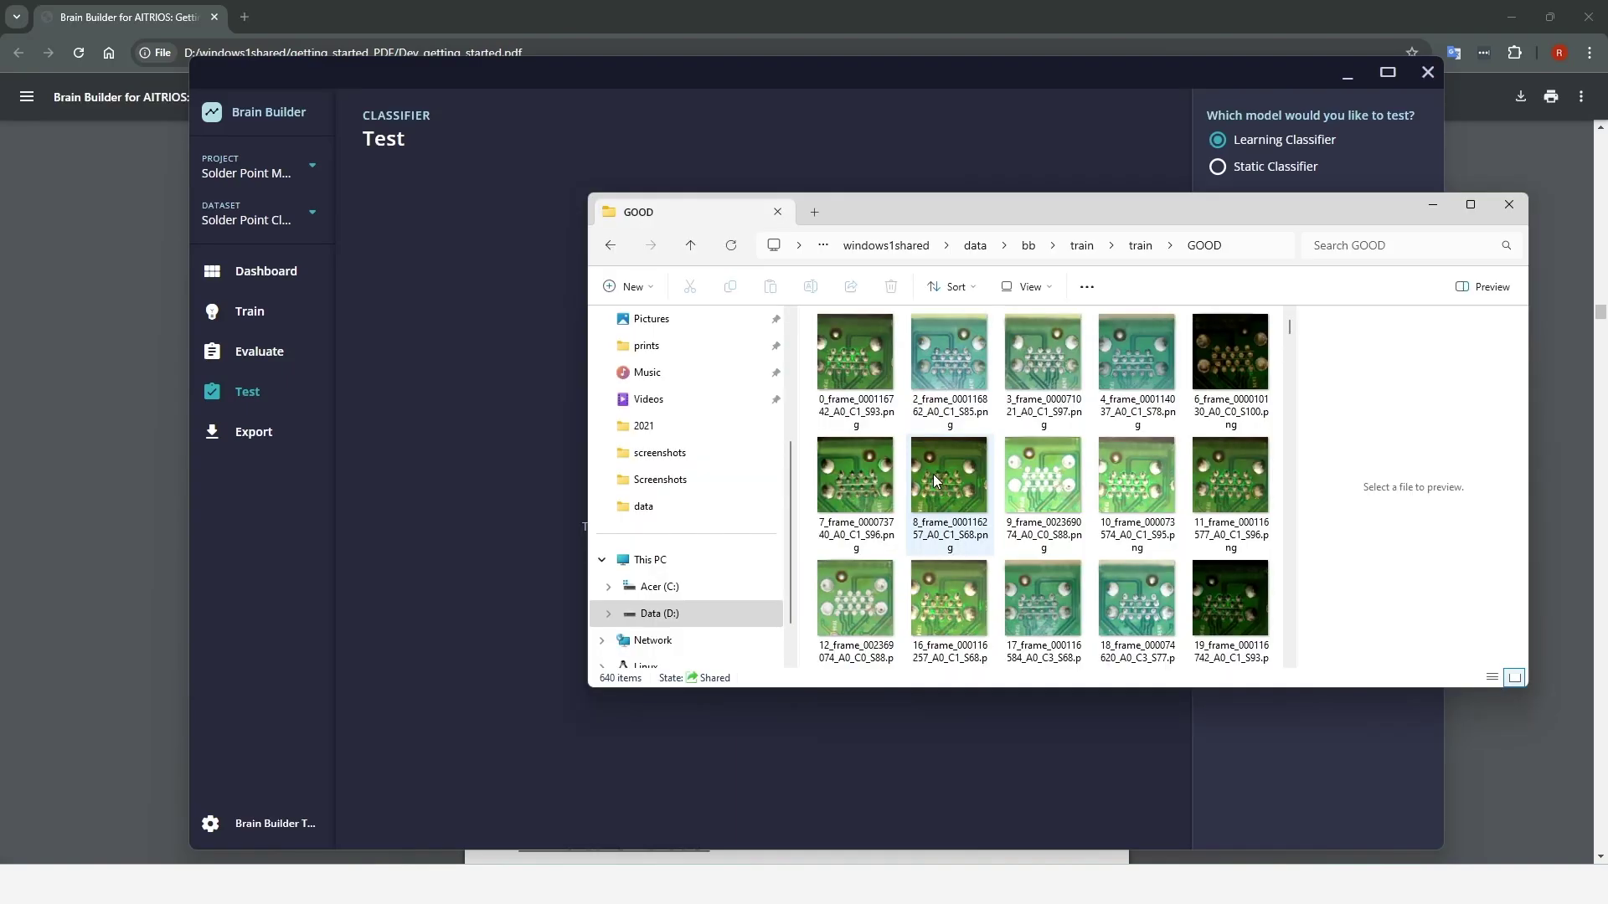
{"action": "left_click_drag", "start_coordinate": [933, 474], "coordinate": [494, 471]}
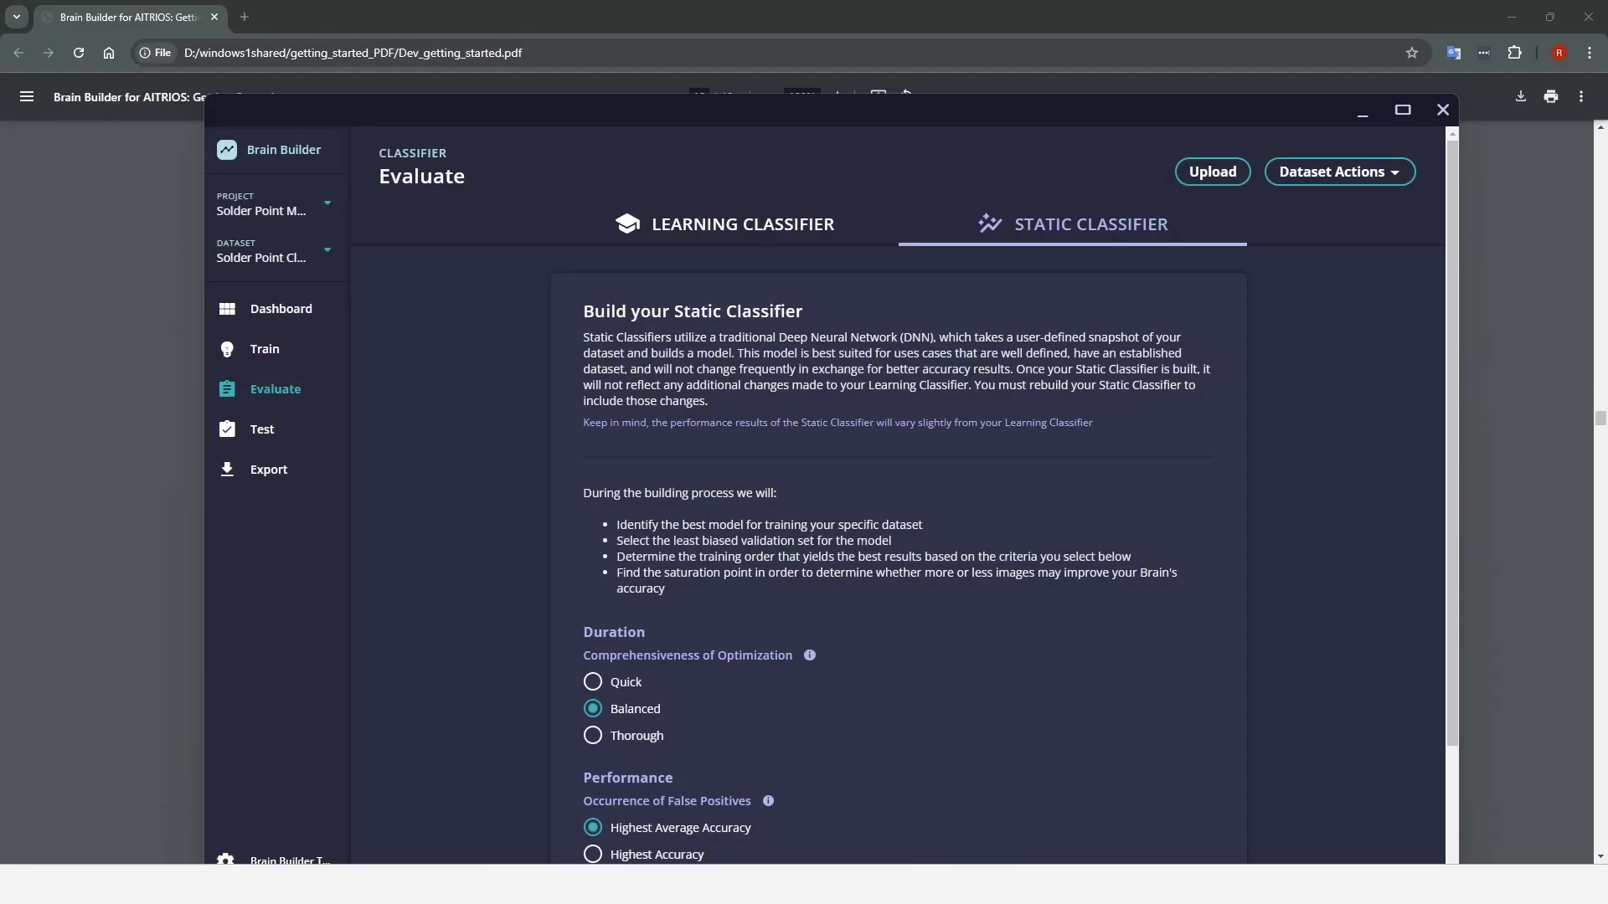
Step: Build the static classifier with Balanced duration and Highest Average Accuracy, reaching 98.26% validation accuracy
{"action": "scroll", "coordinate": [735, 559], "scroll_direction": "down", "scroll_amount": 2}
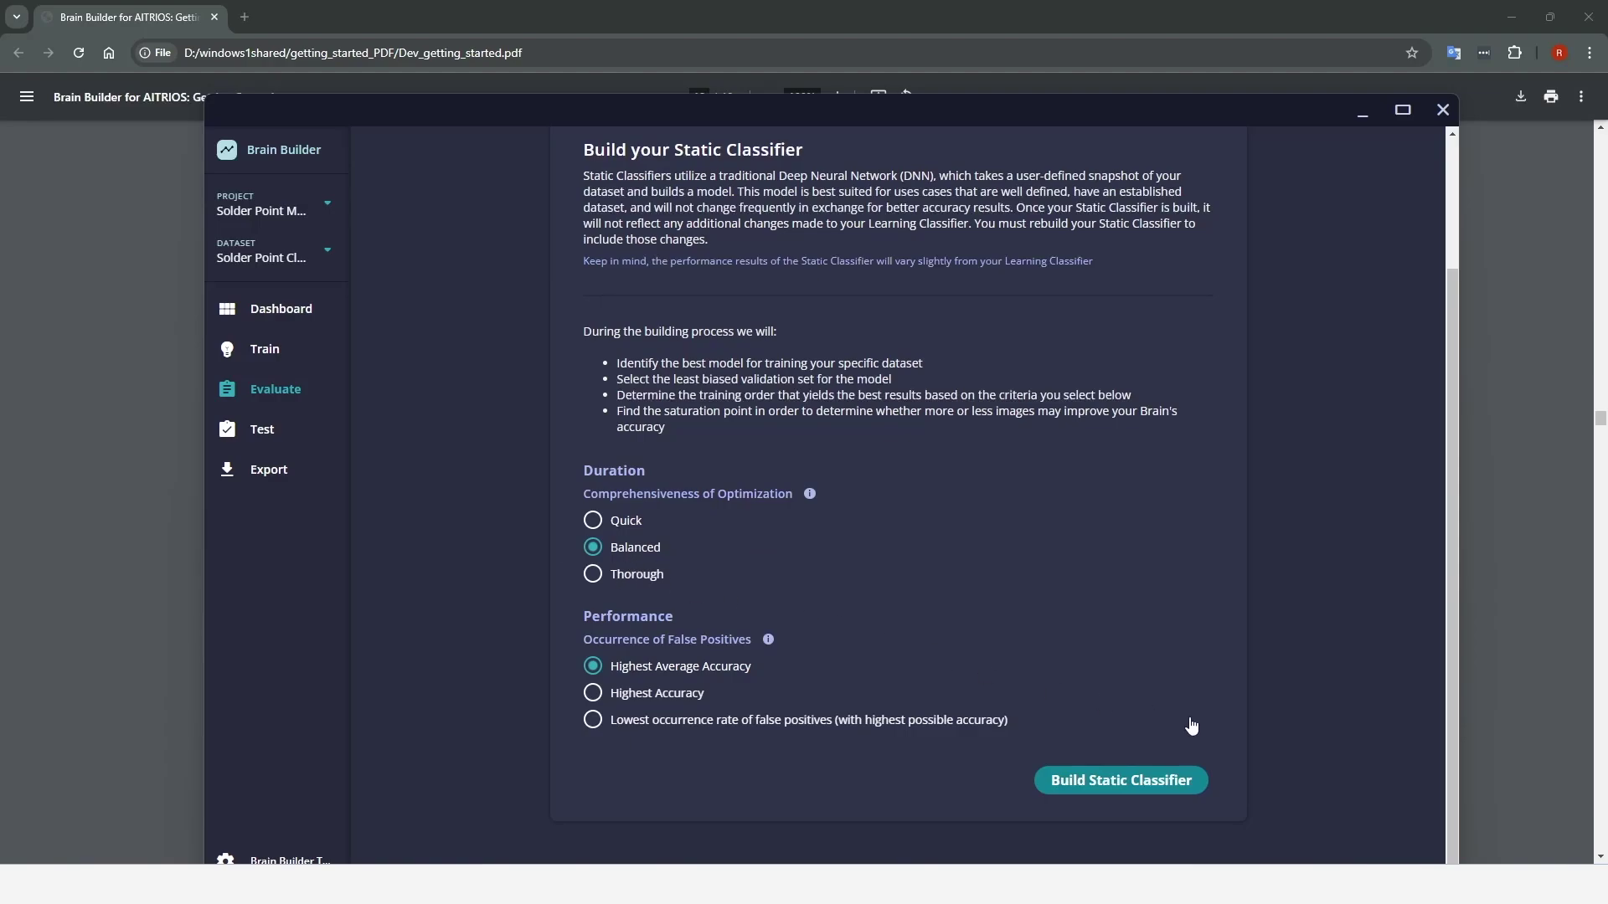
{"action": "left_click", "coordinate": [1128, 781]}
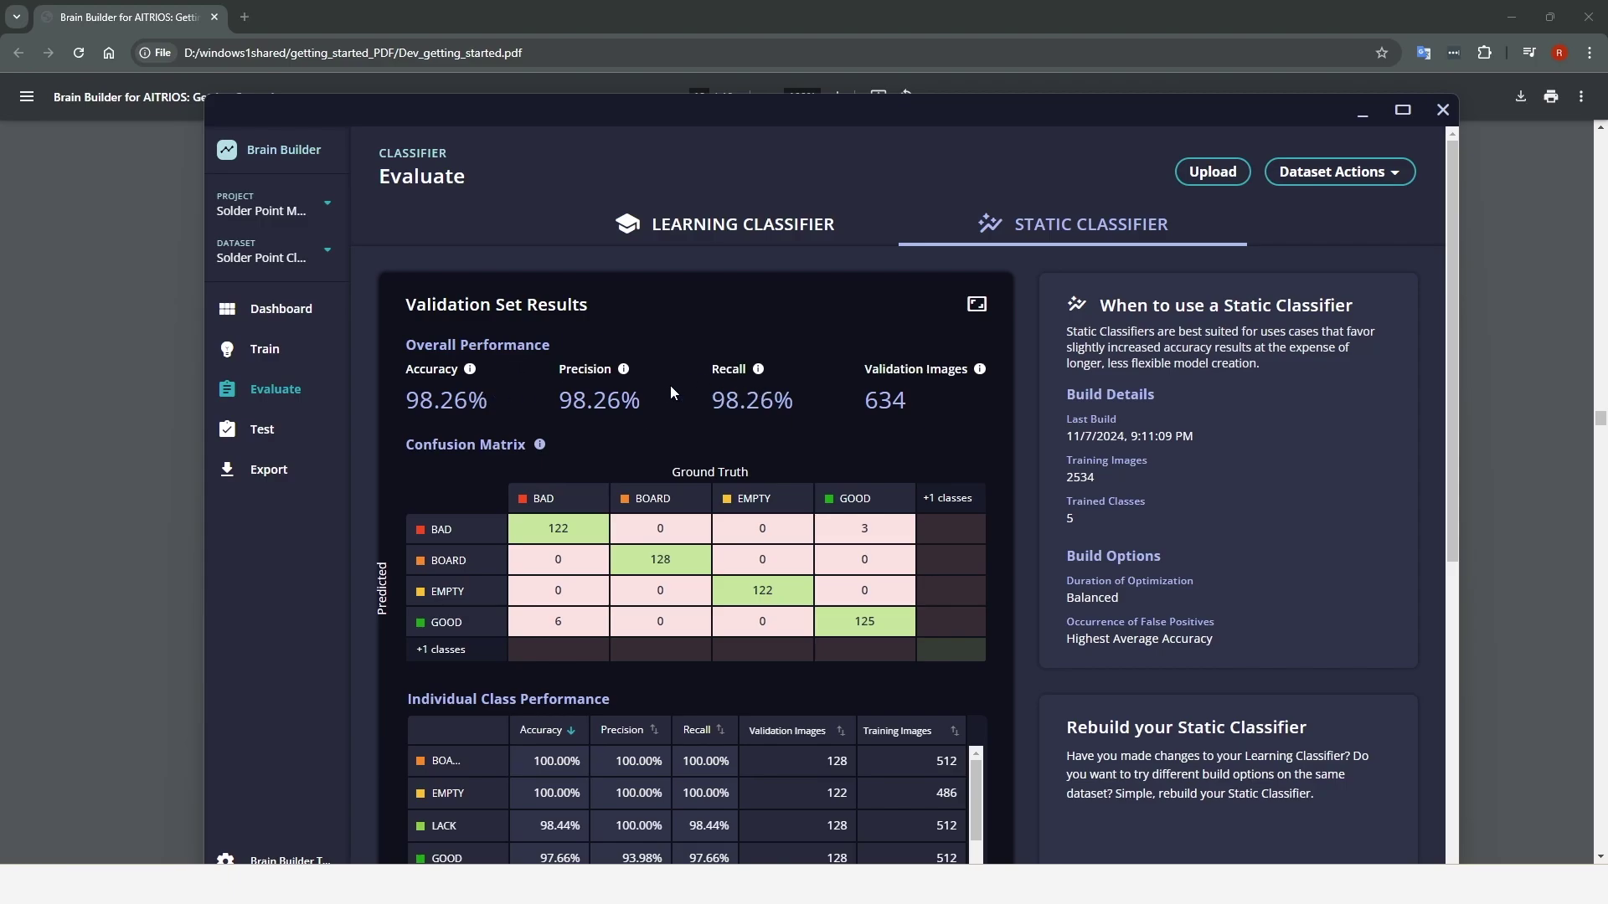
Step: Scroll the Export page to Download Brain to save SolderPointClassificationData-imx500.zip
{"action": "scroll", "coordinate": [925, 440], "scroll_direction": "down", "scroll_amount": 2}
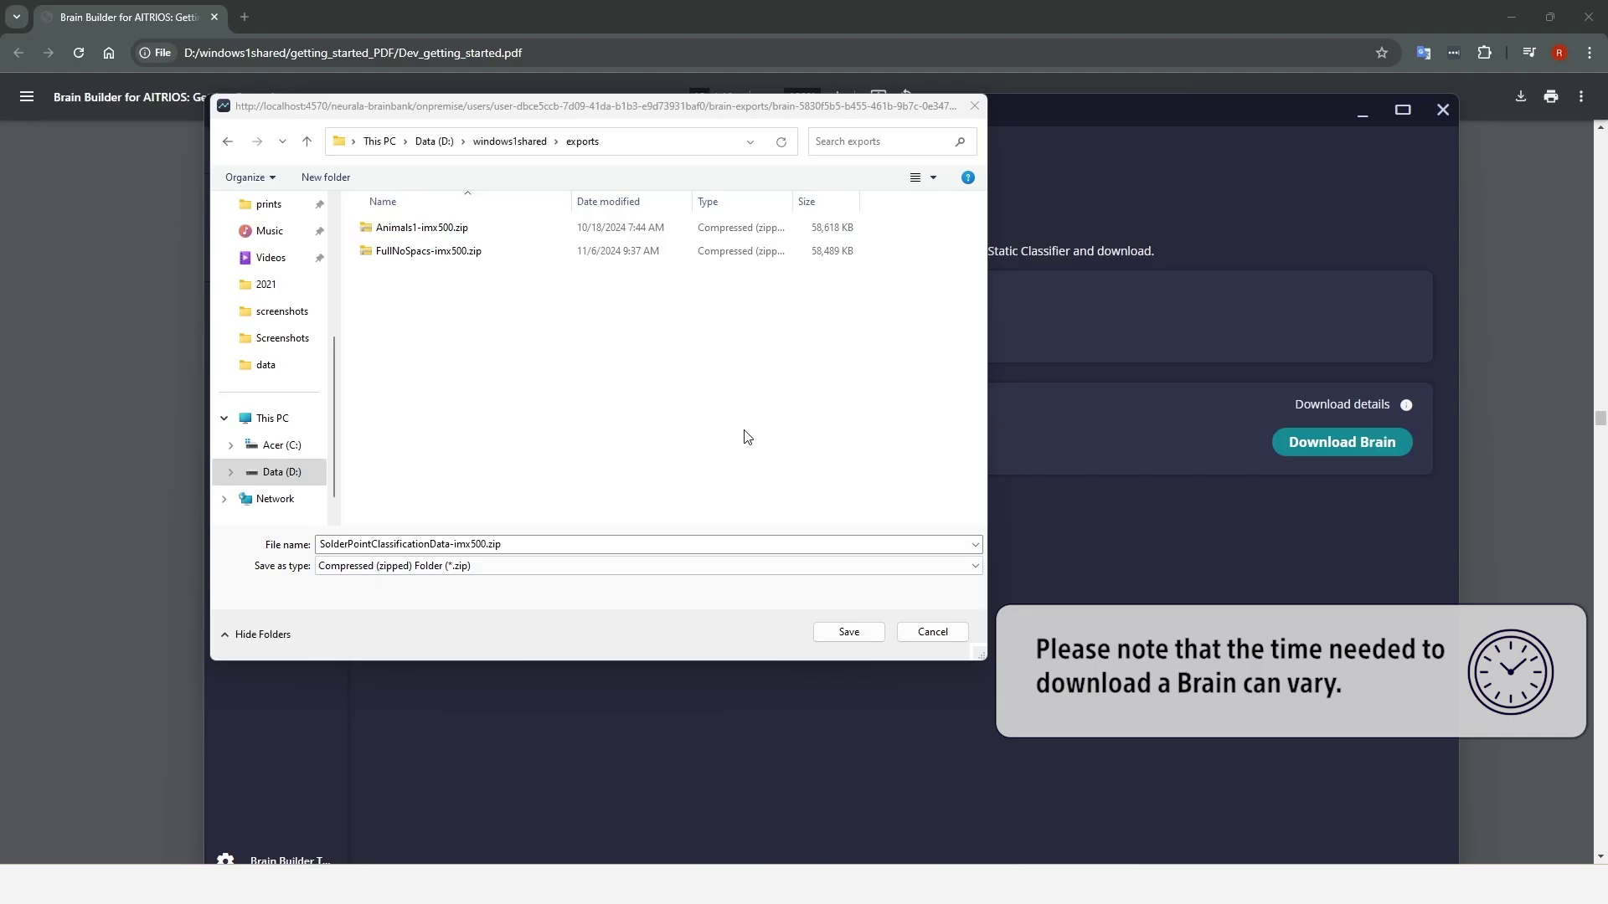
Step: Save SolderPointClassificationData-imx500.zip (57.1 MiB) into the exports/sp folder
{"action": "left_click", "coordinate": [843, 639]}
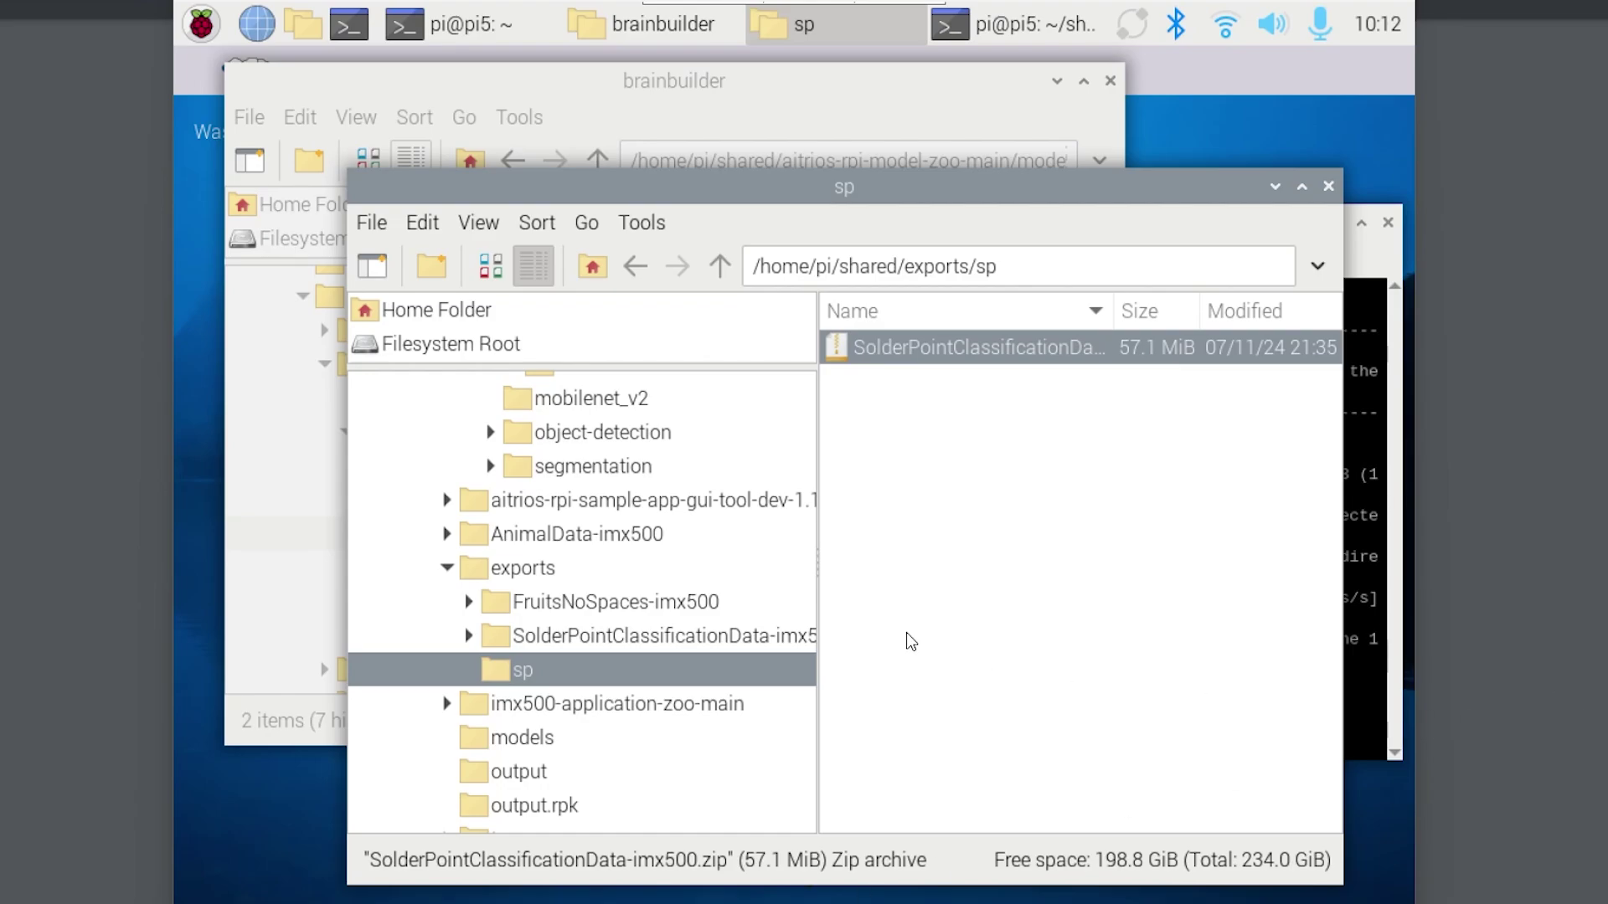
Step: Extract SolderPointClassificationData-imx500.zip in place within the exports/sp folder
{"action": "left_click", "coordinate": [941, 515]}
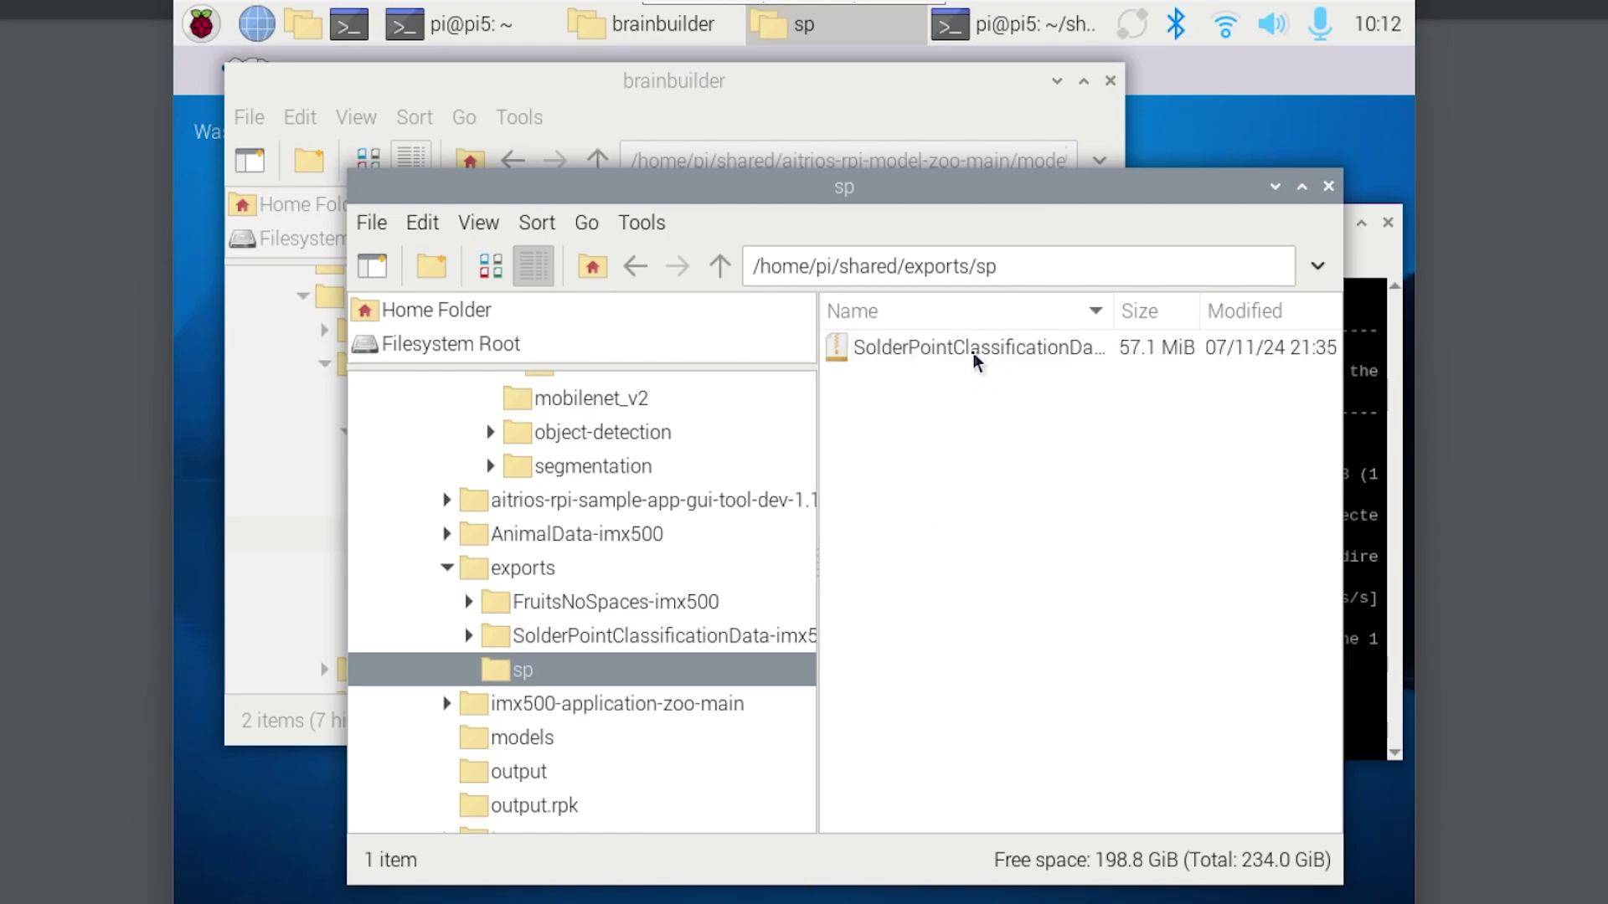
{"action": "left_click", "coordinate": [976, 361]}
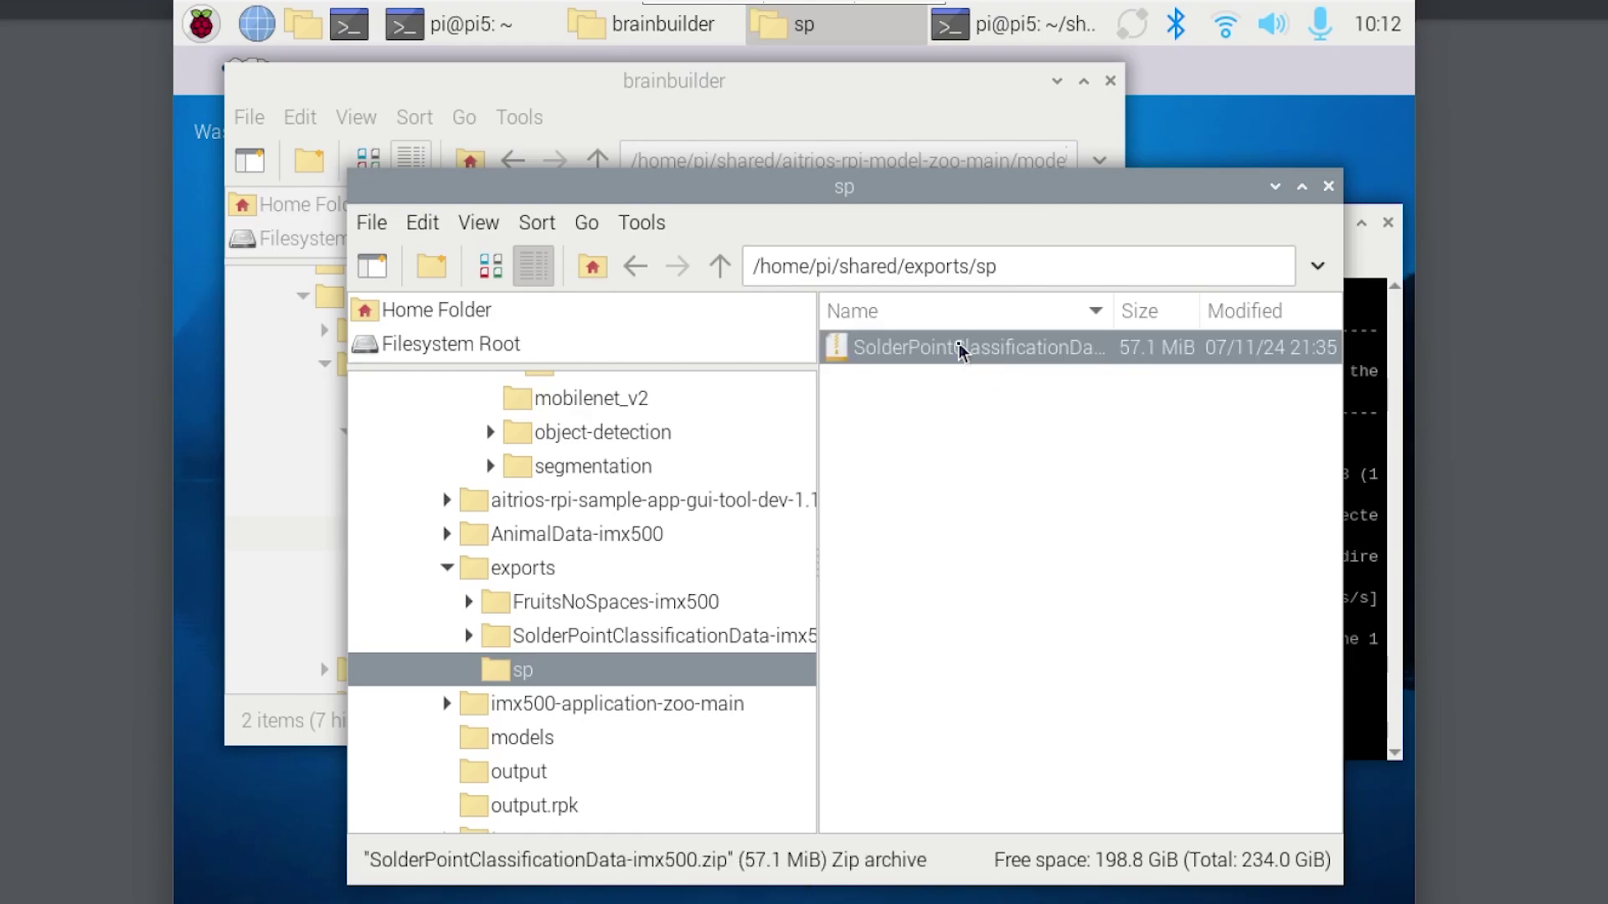
{"action": "right_click", "coordinate": [961, 351]}
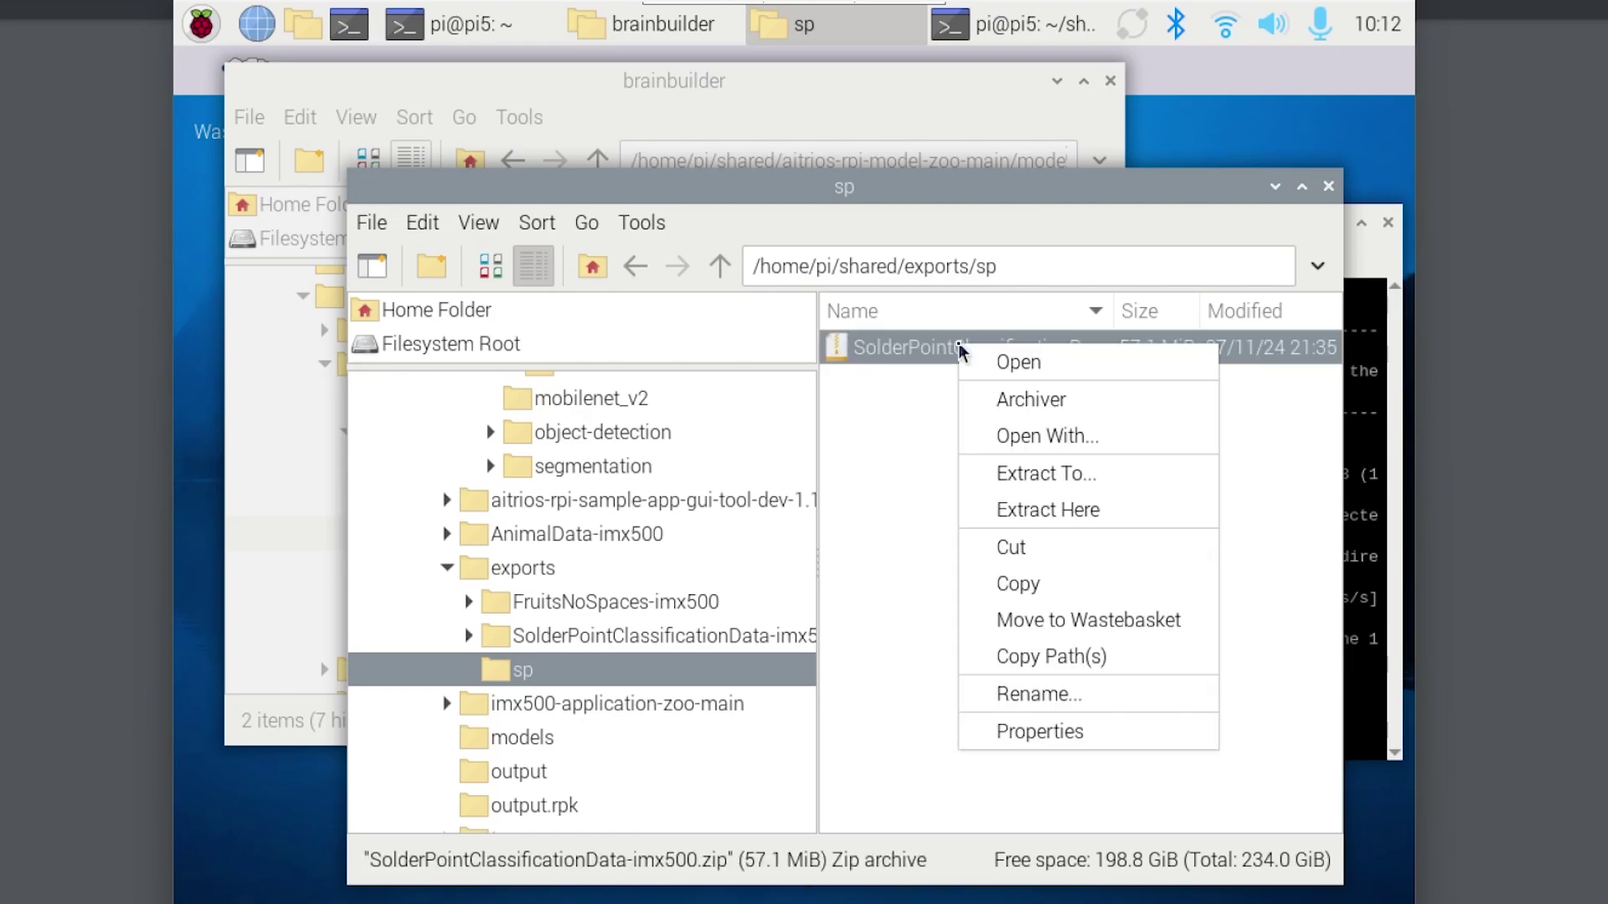
{"action": "left_click", "coordinate": [1050, 506]}
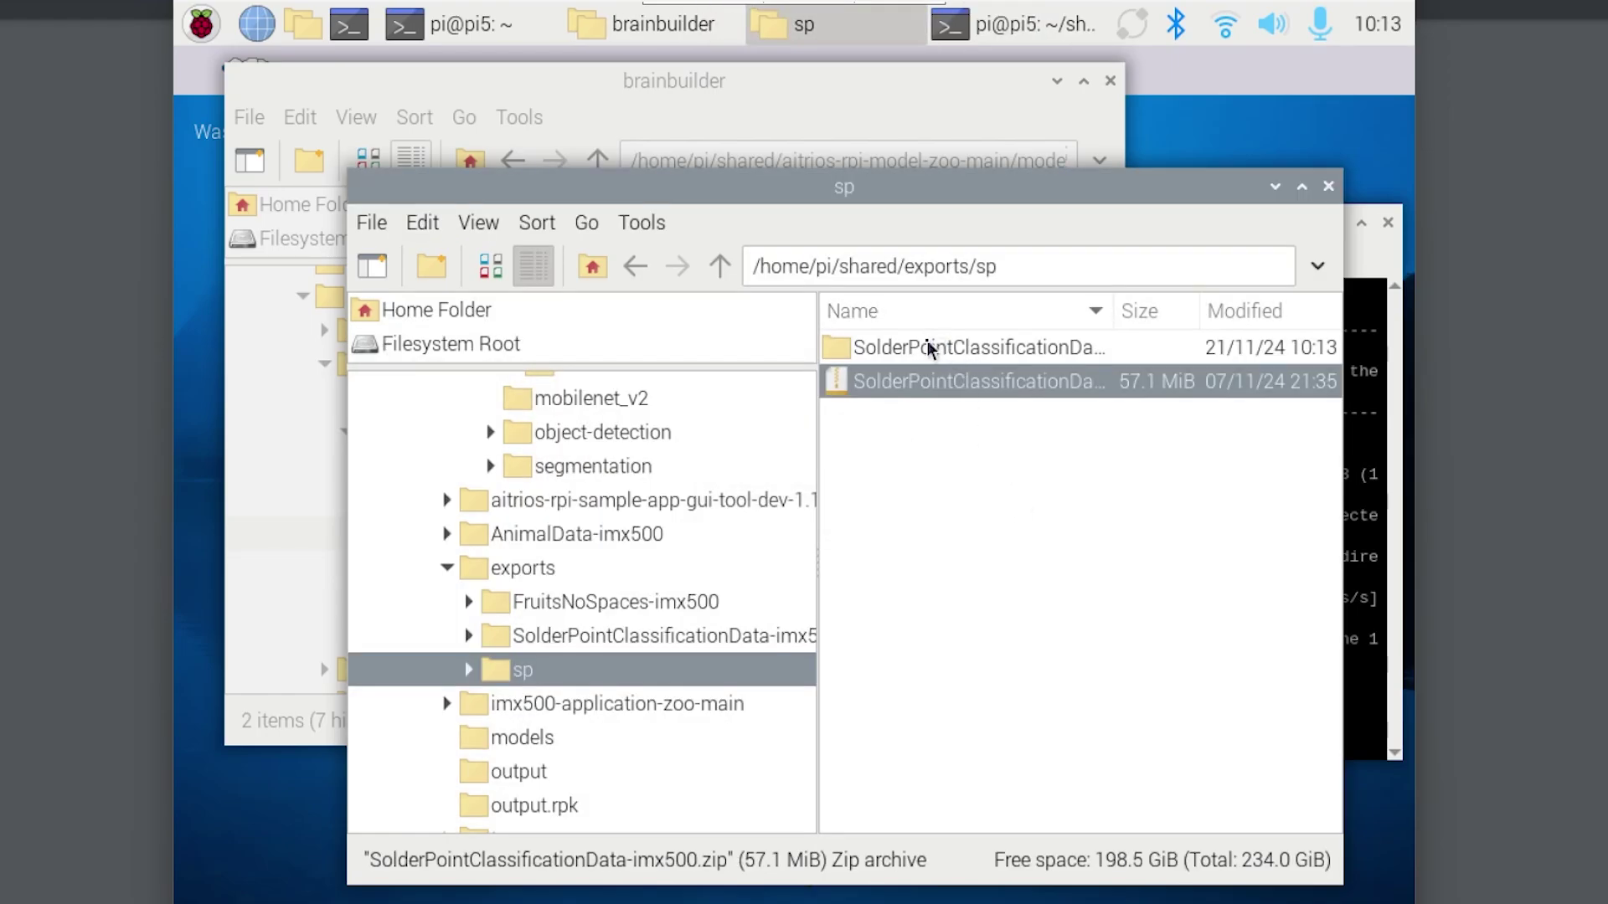
Step: Open the extracted SolderPointClassificationData-imx500 folder and copy its folder path
{"action": "double_click", "coordinate": [930, 350]}
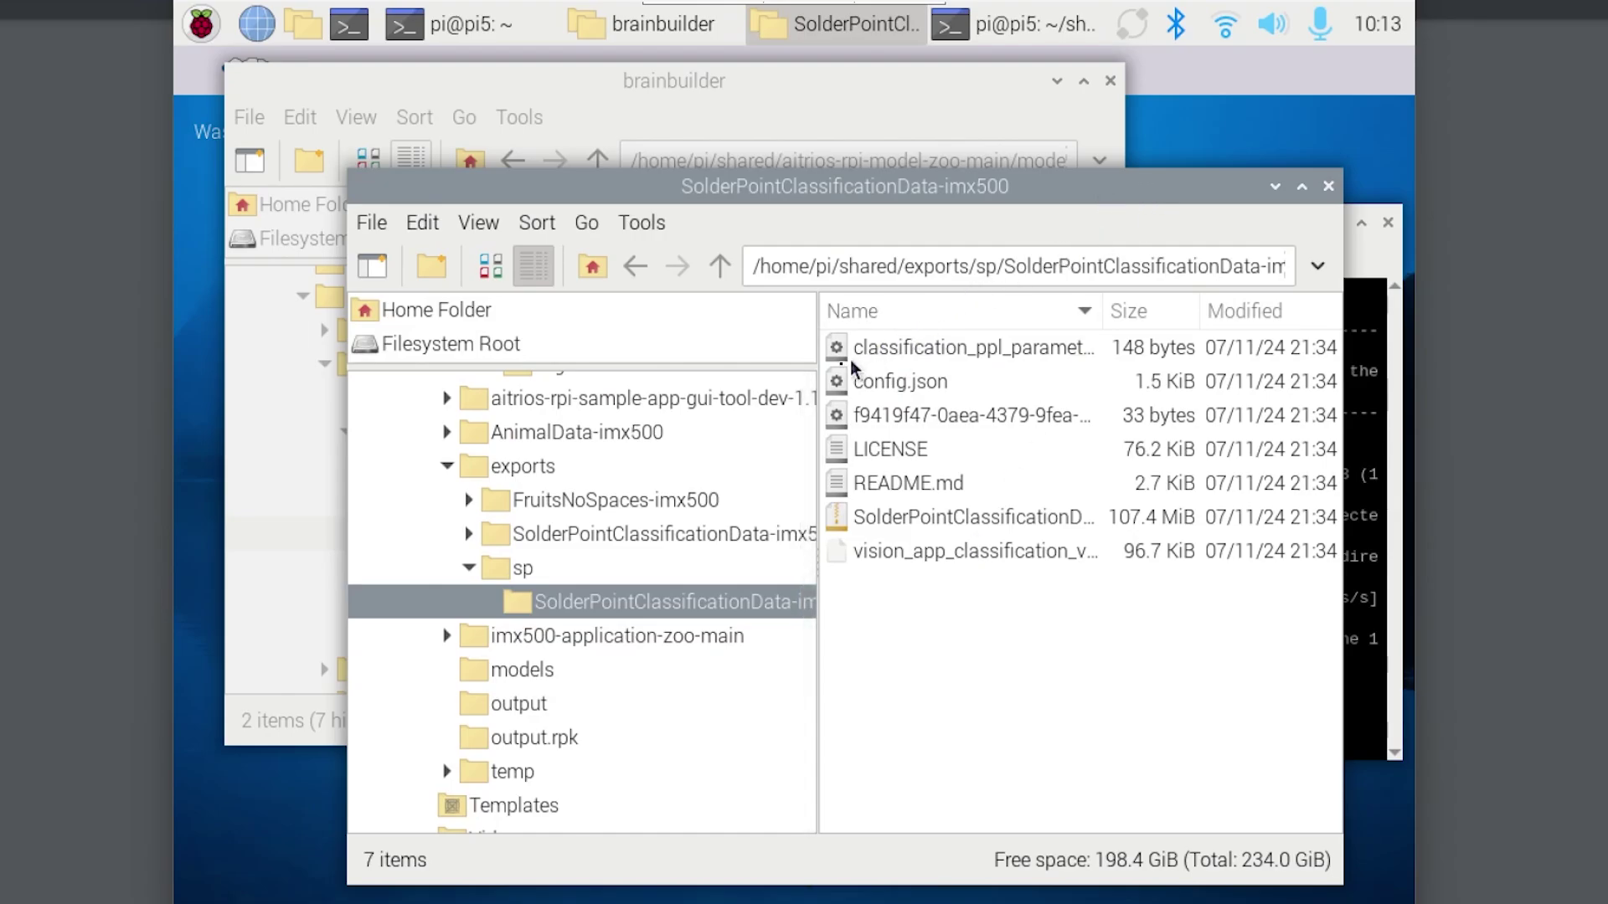
{"action": "left_click_drag", "start_coordinate": [818, 362], "coordinate": [648, 366]}
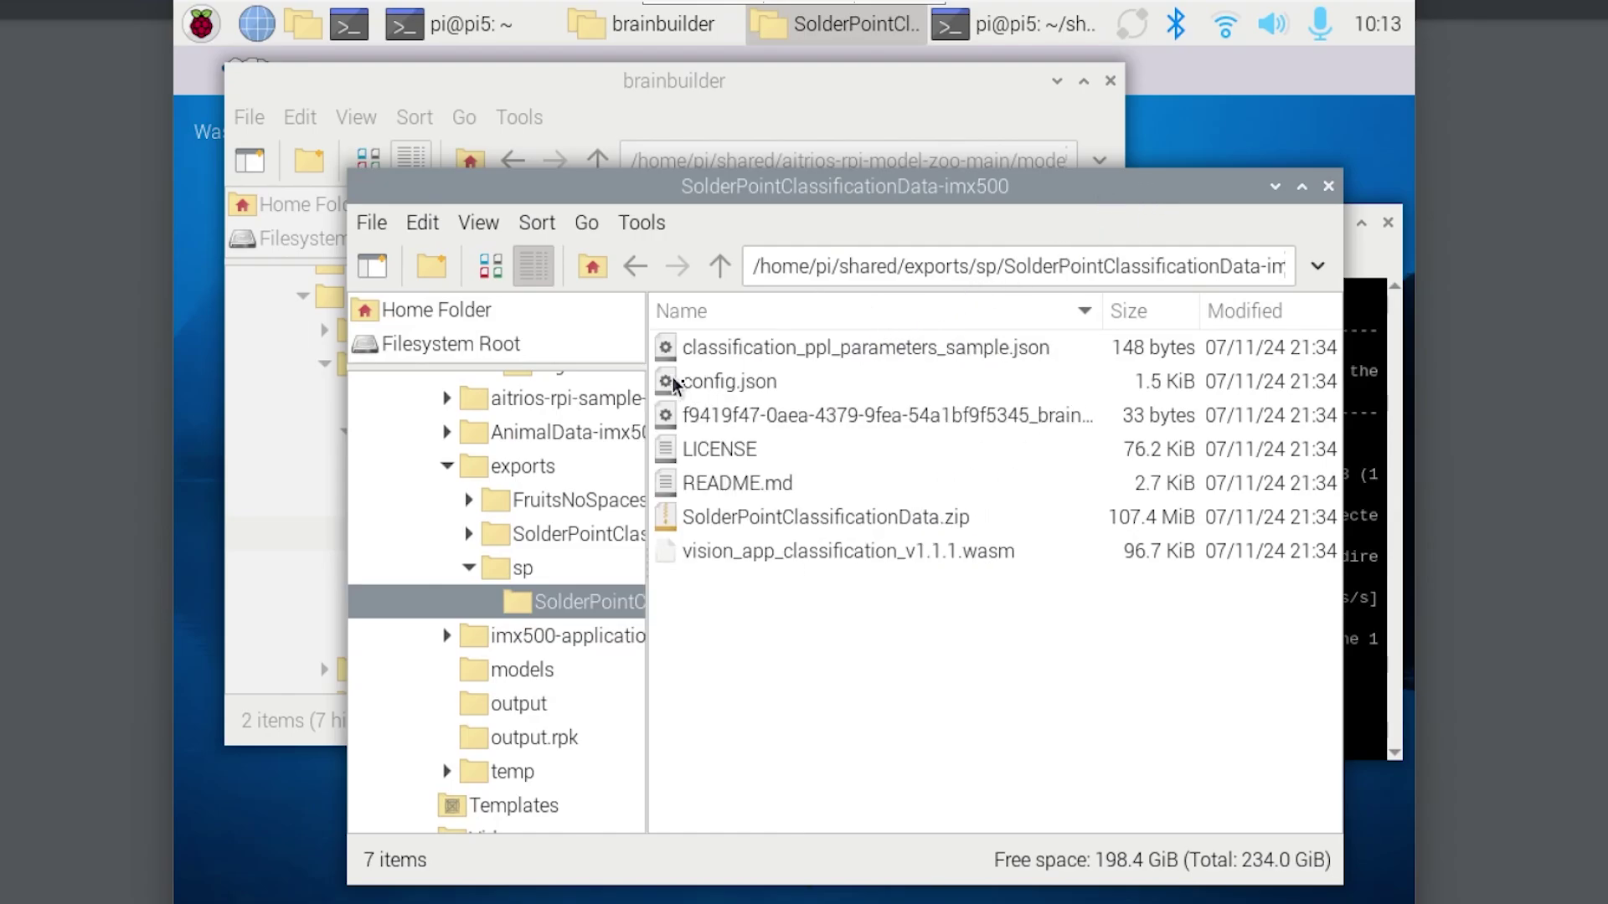
{"action": "left_click", "coordinate": [913, 528]}
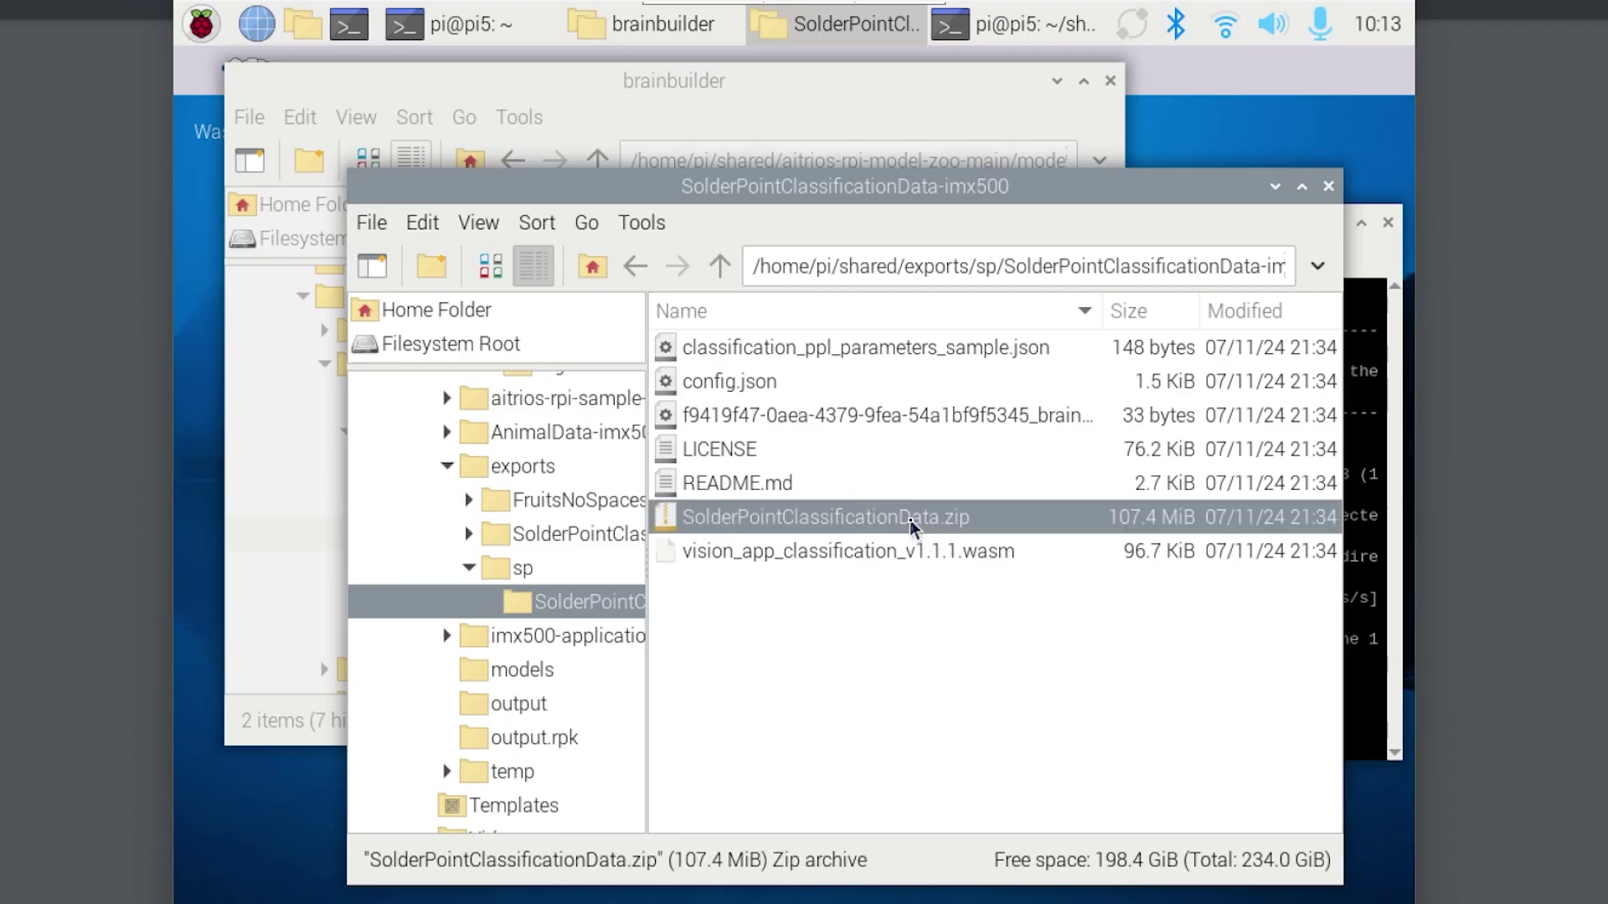
{"action": "triple_click", "coordinate": [1170, 267]}
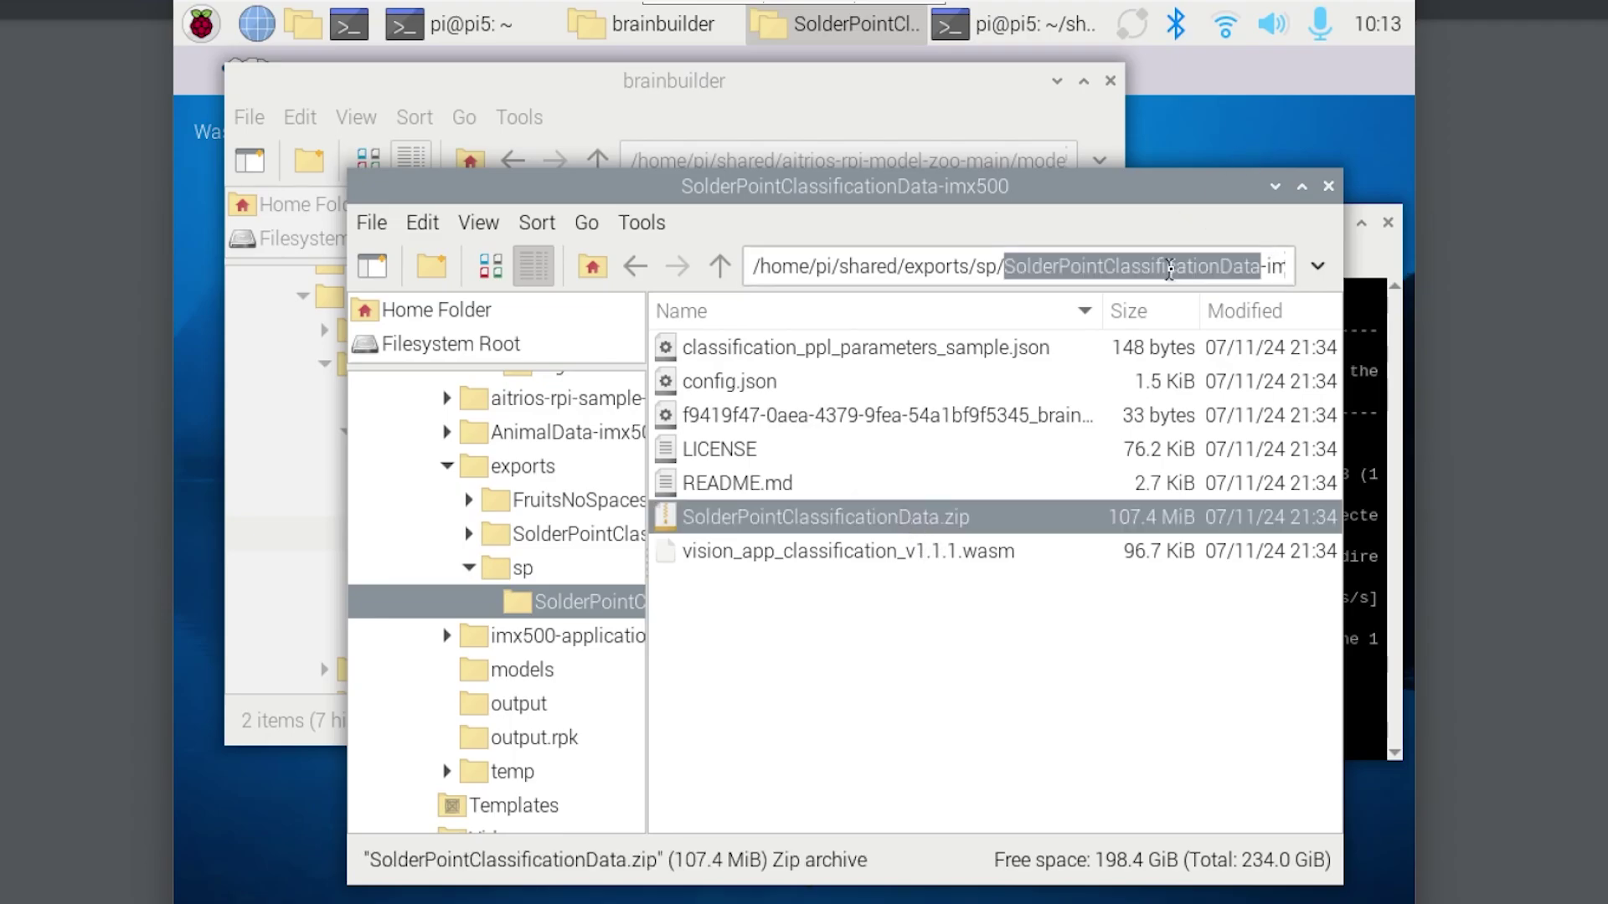
{"action": "right_click", "coordinate": [1171, 268]}
{"action": "left_click", "coordinate": [1231, 325]}
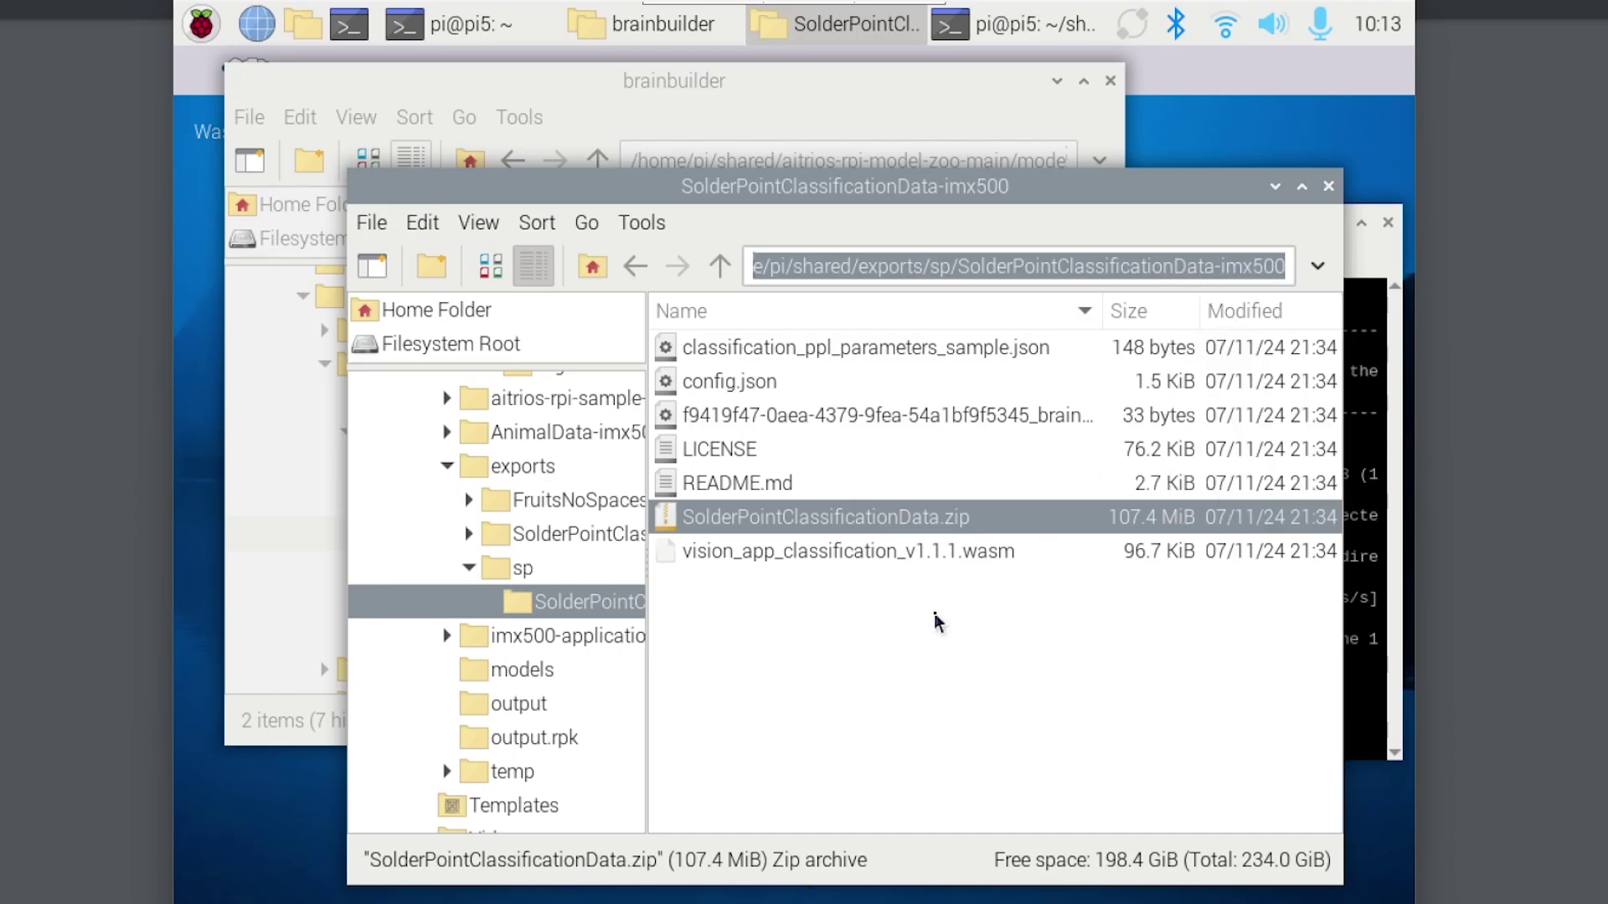
Step: Extract SolderPointClassificationData.zip to the current folder path instead of /tmp
{"action": "right_click", "coordinate": [854, 520]}
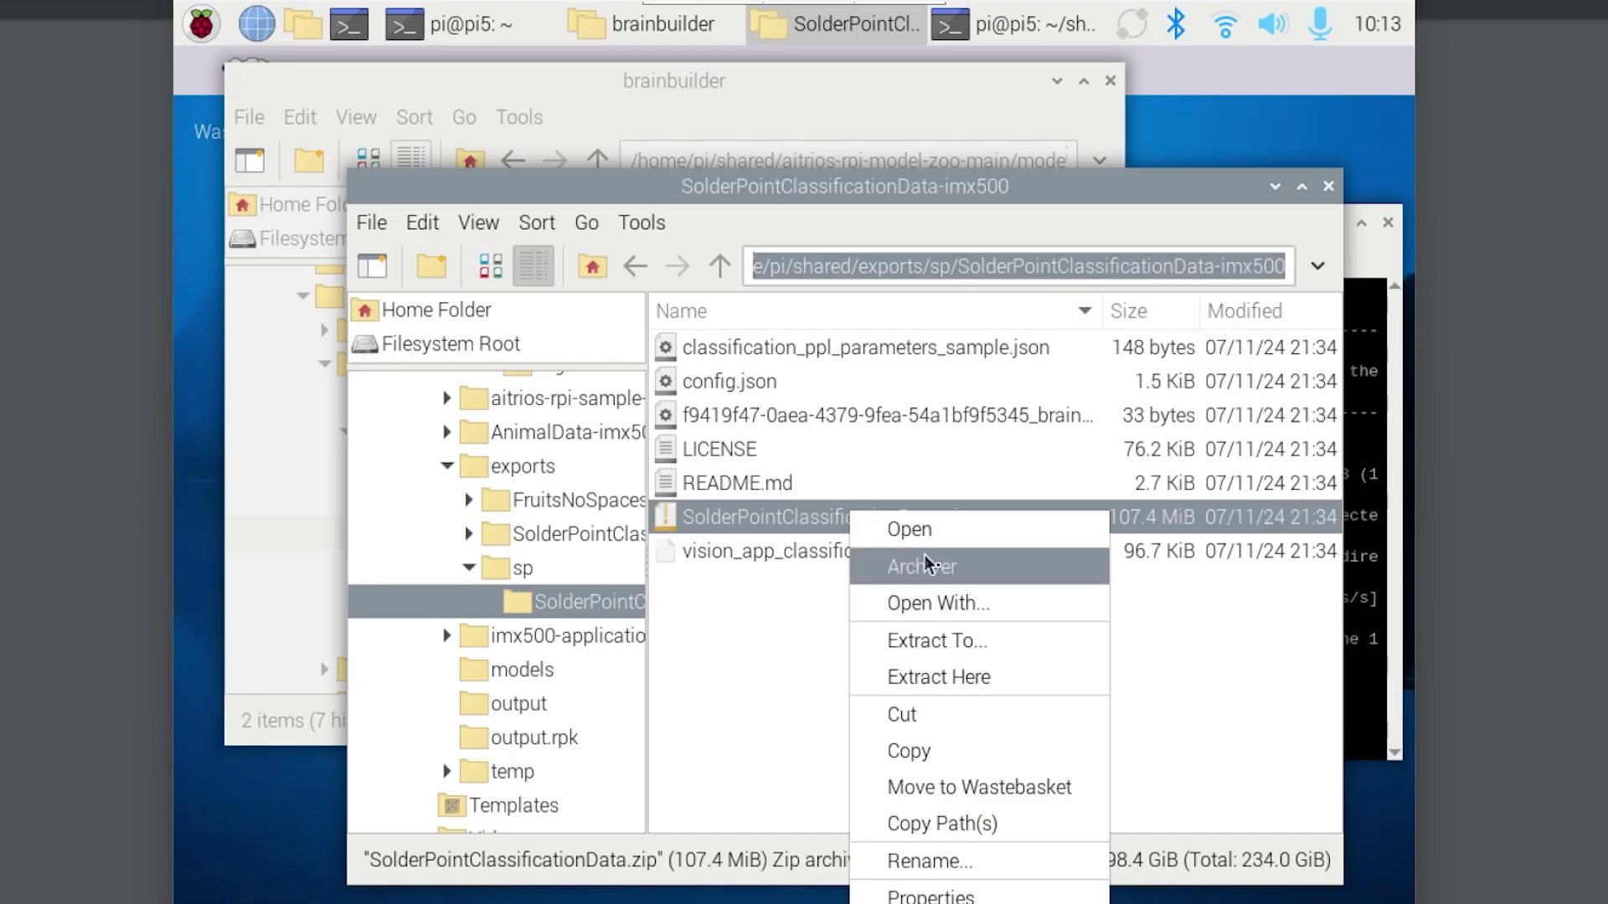
{"action": "left_click", "coordinate": [957, 643]}
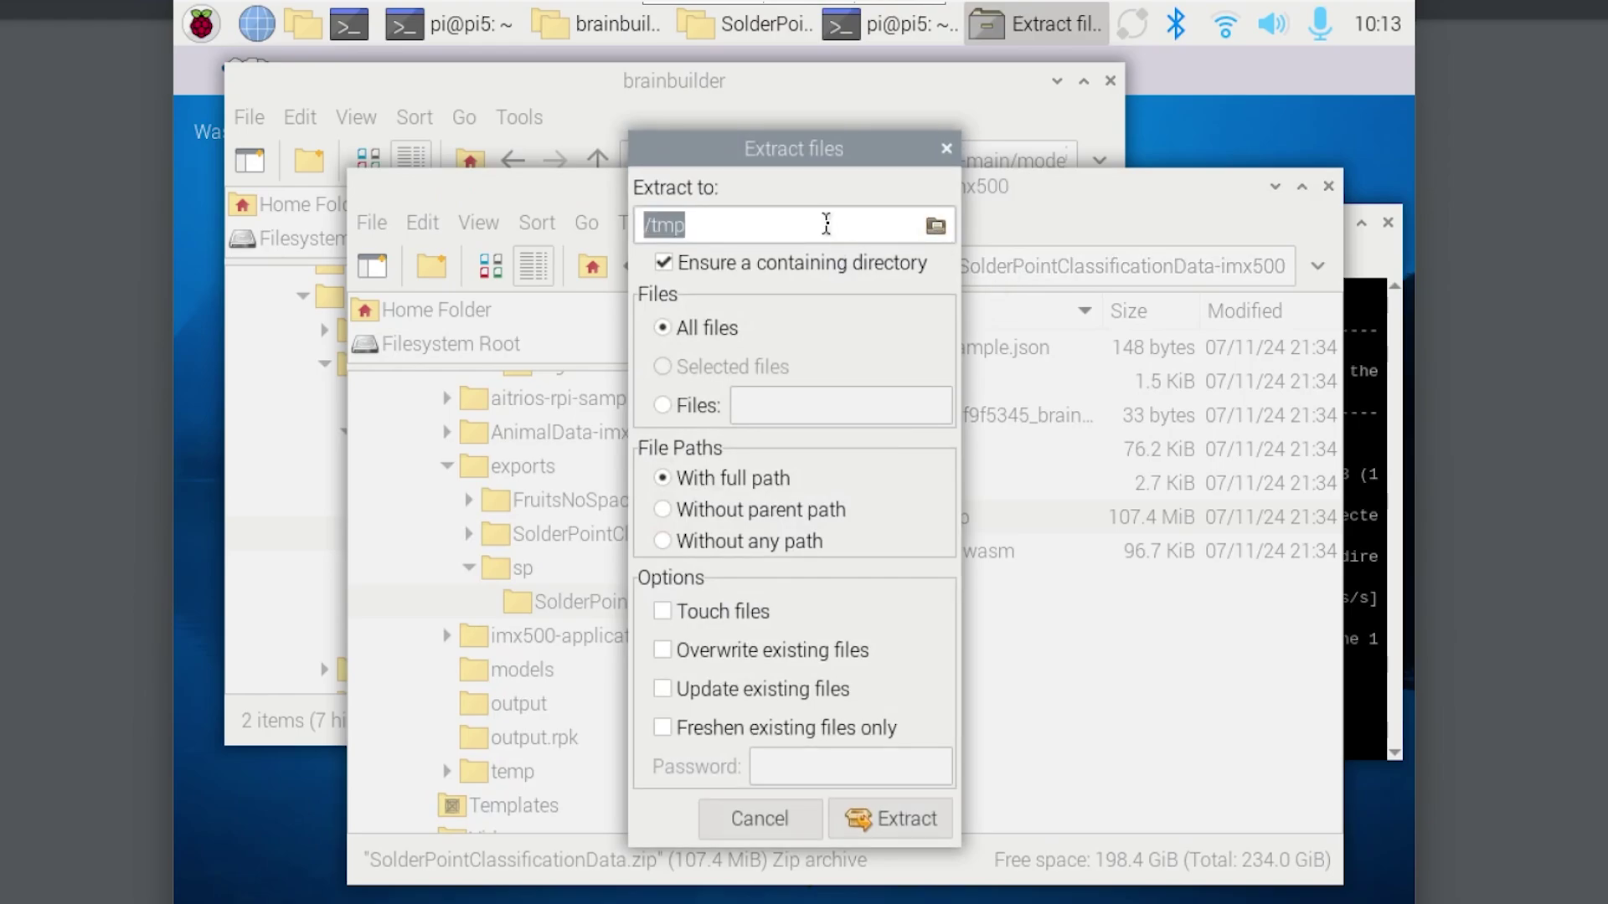
{"action": "key", "text": "ctrl+v"}
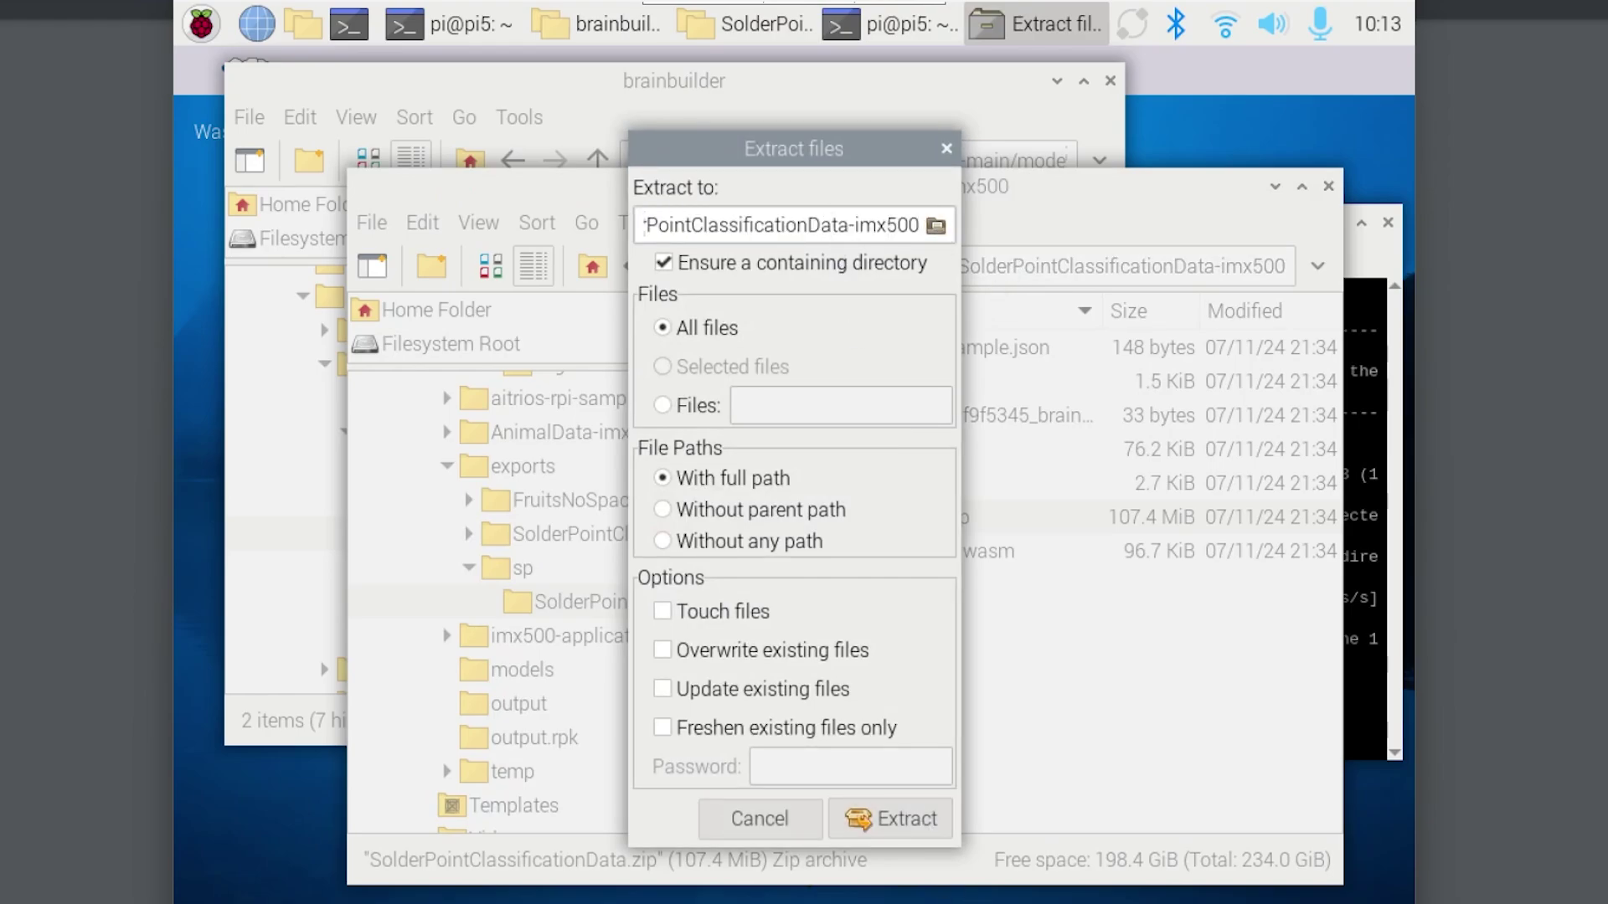
{"action": "left_click", "coordinate": [917, 820]}
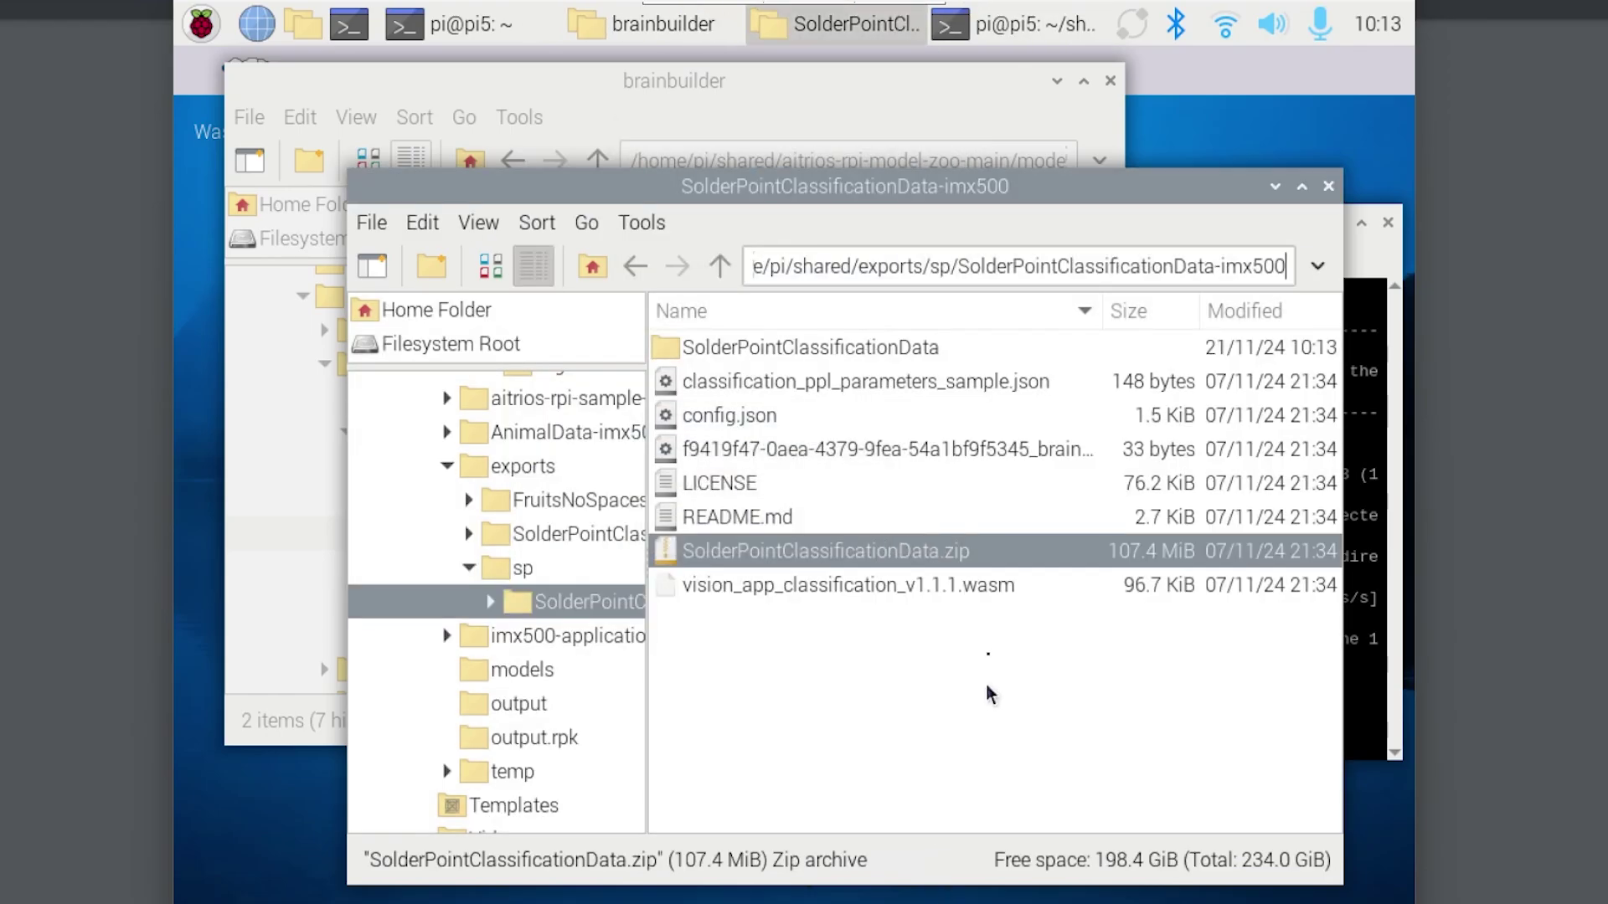
Step: Open the new SolderPointClassificationData folder and inspect packerOut.zip and labels.txt
{"action": "double_click", "coordinate": [866, 348]}
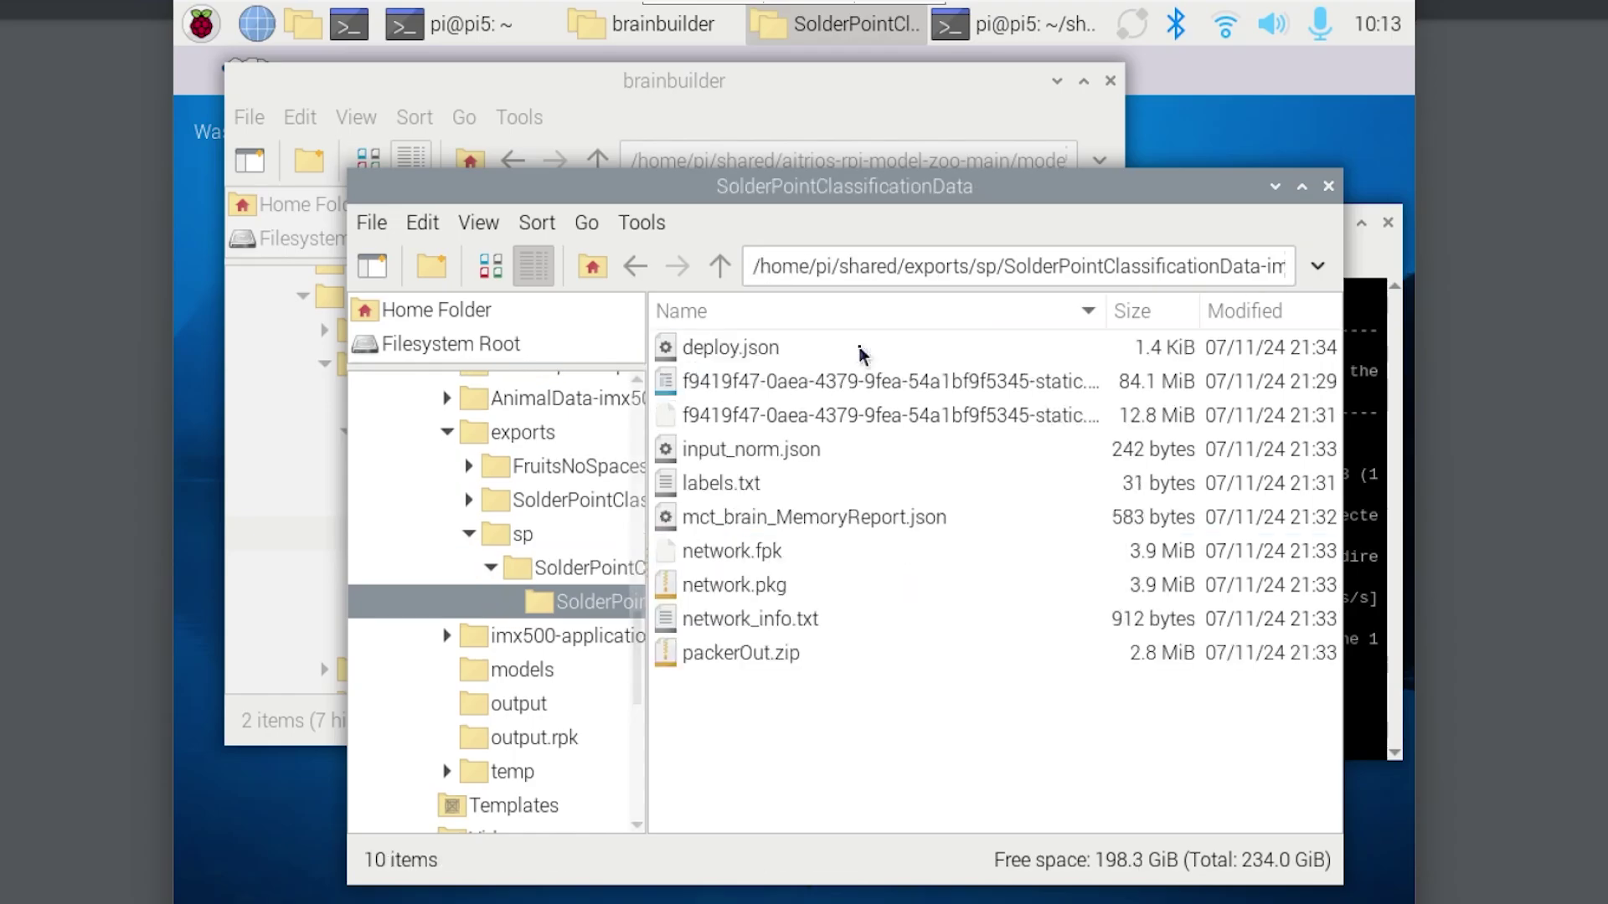
{"action": "left_click", "coordinate": [802, 656]}
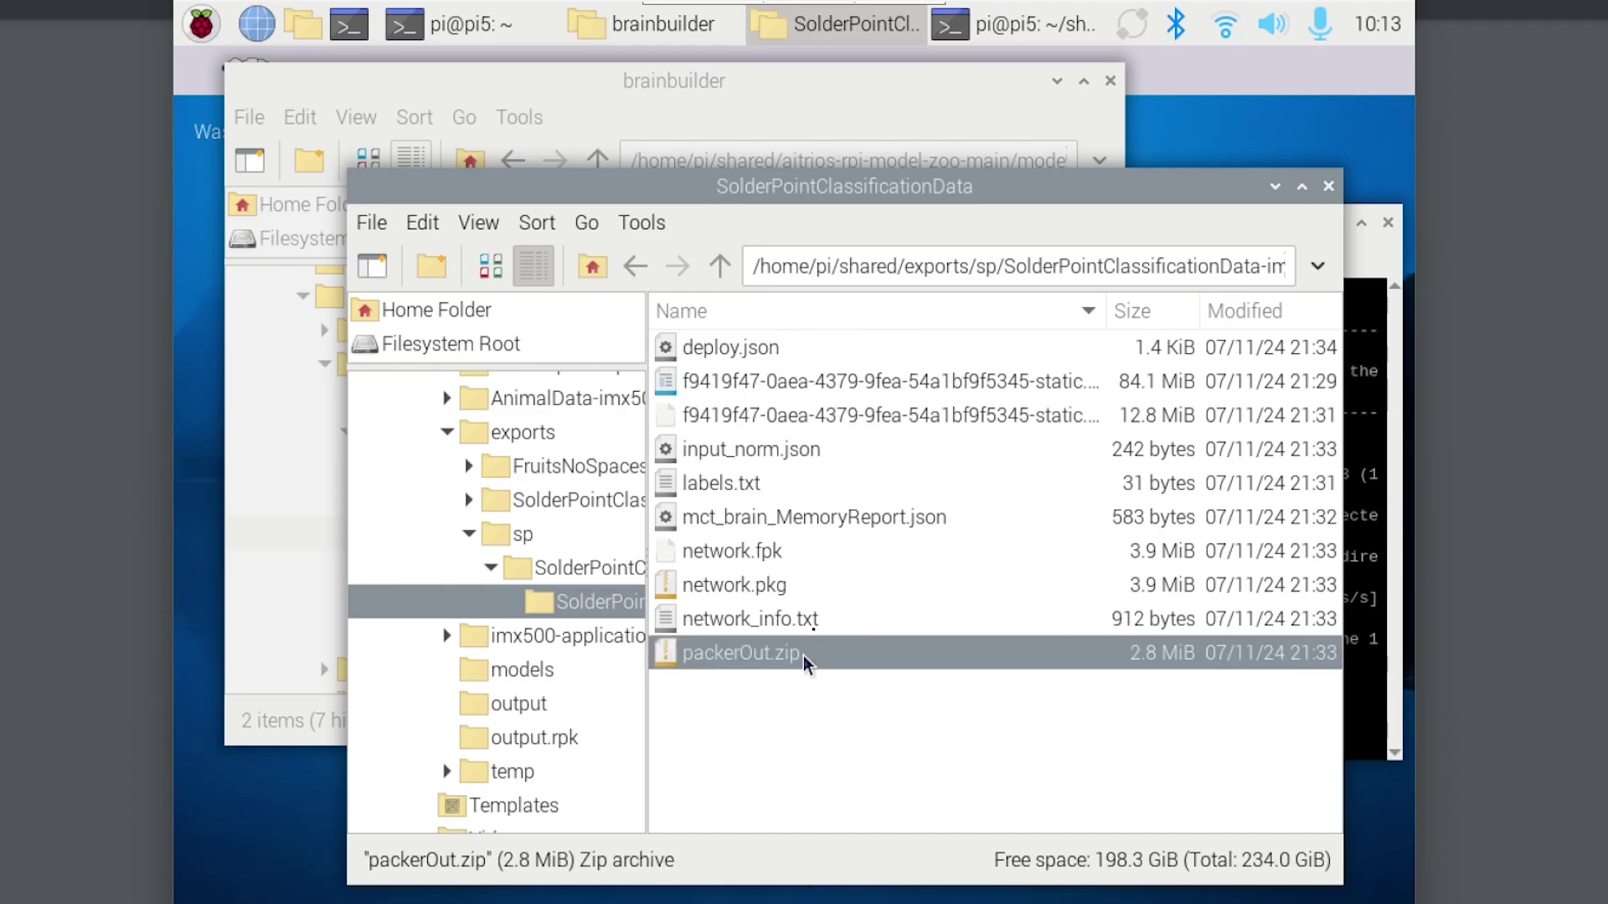
{"action": "left_click", "coordinate": [794, 482]}
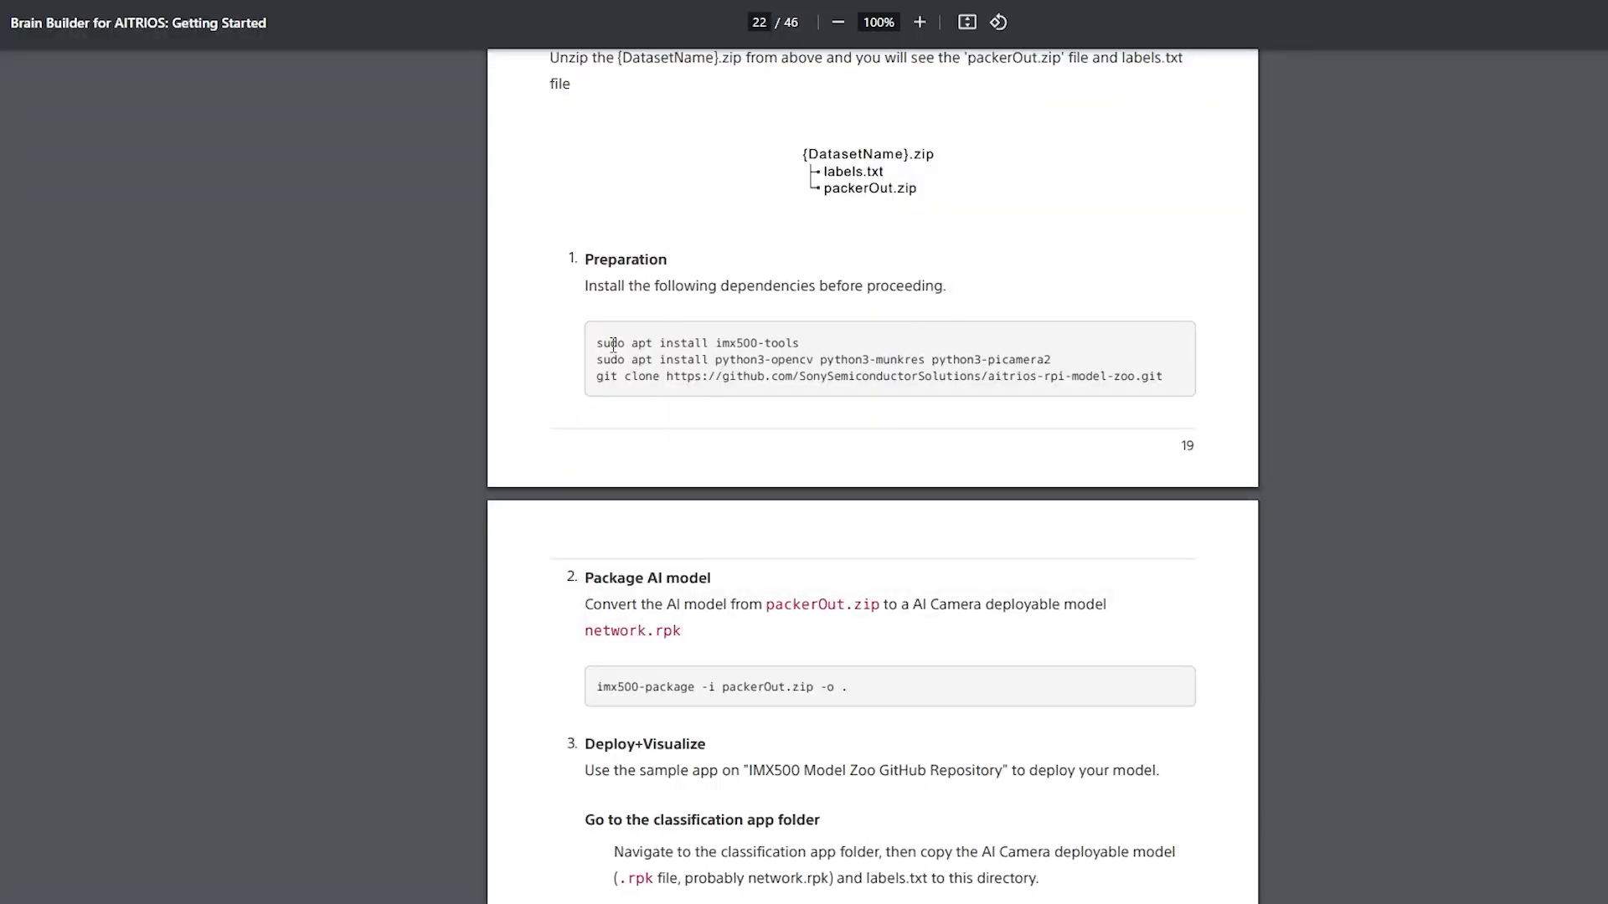
{"action": "left_click_drag", "start_coordinate": [612, 350], "coordinate": [697, 366]}
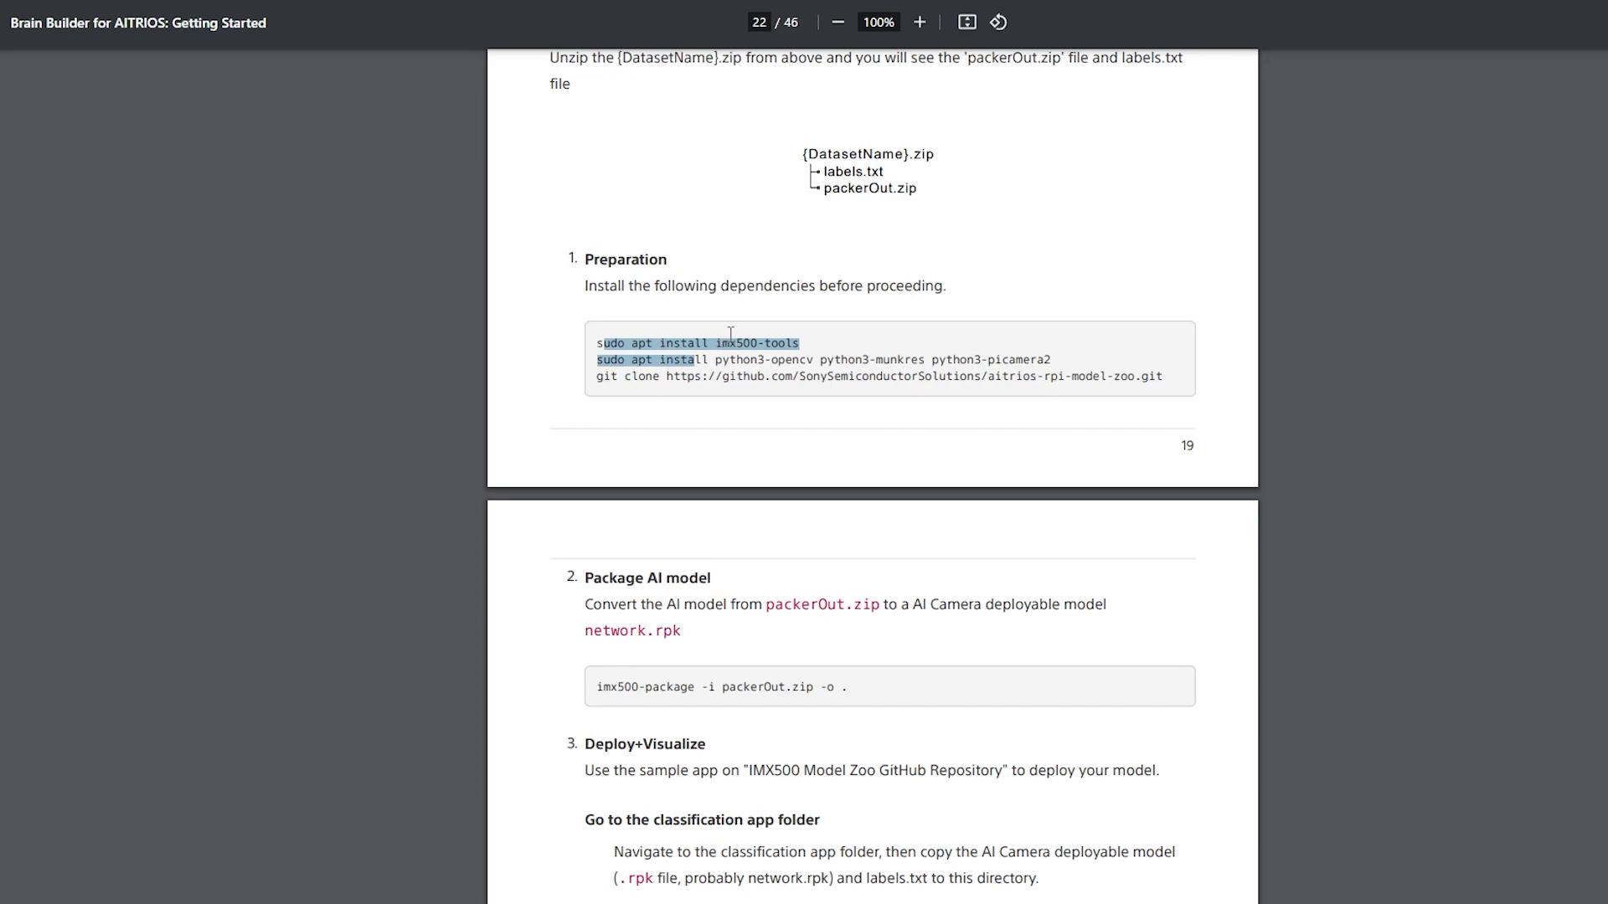
{"action": "triple_click", "coordinate": [750, 343]}
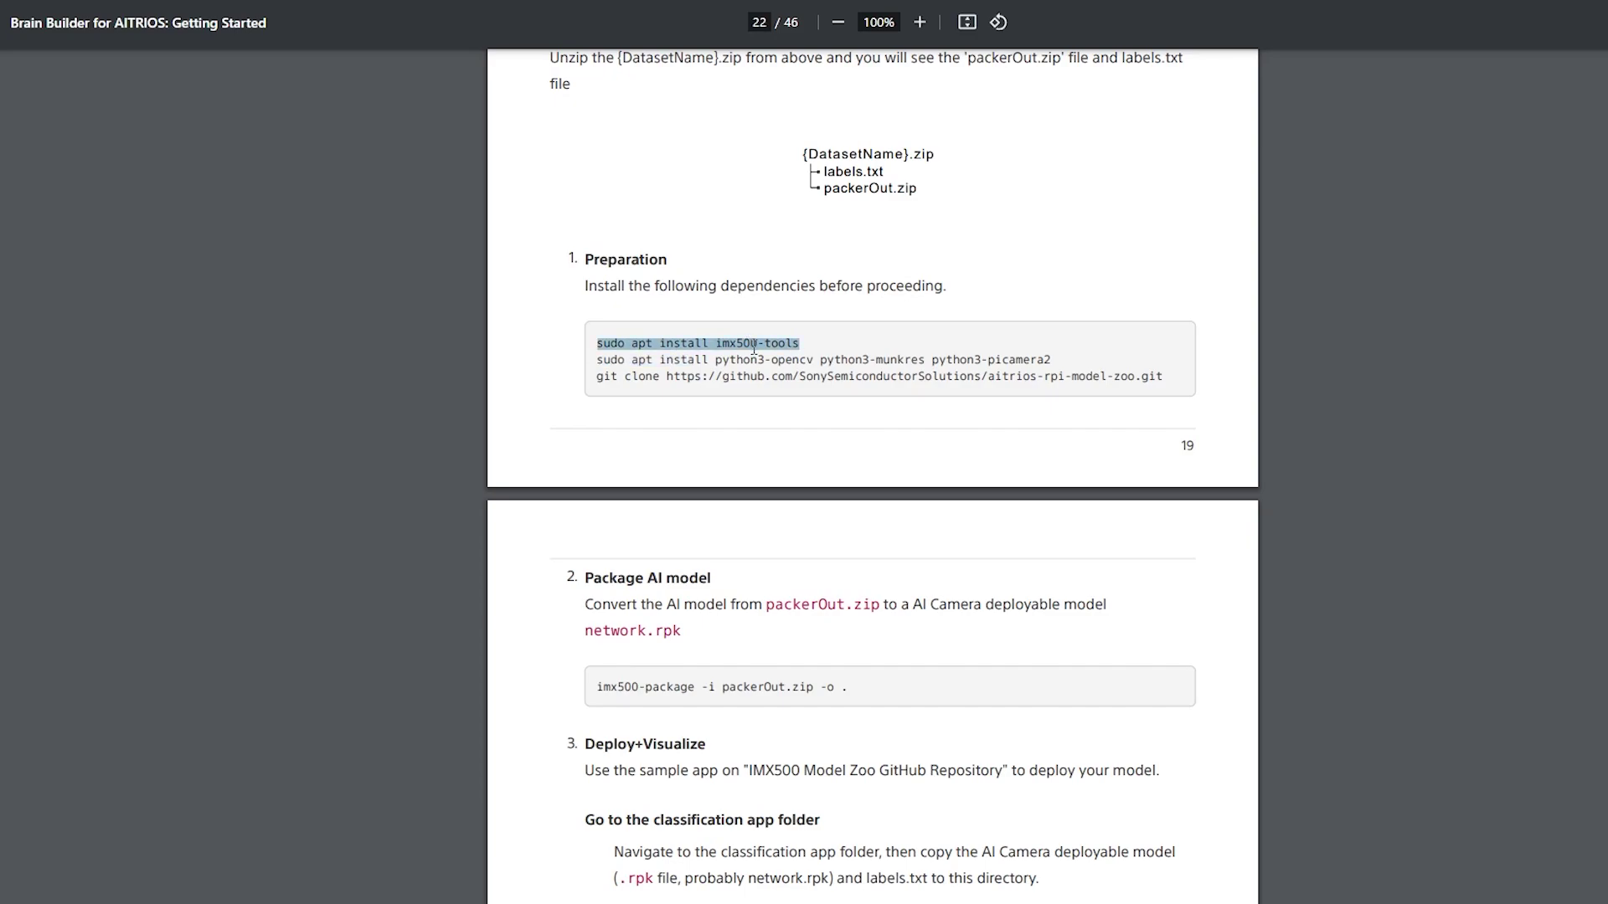
{"action": "double_click", "coordinate": [784, 361]}
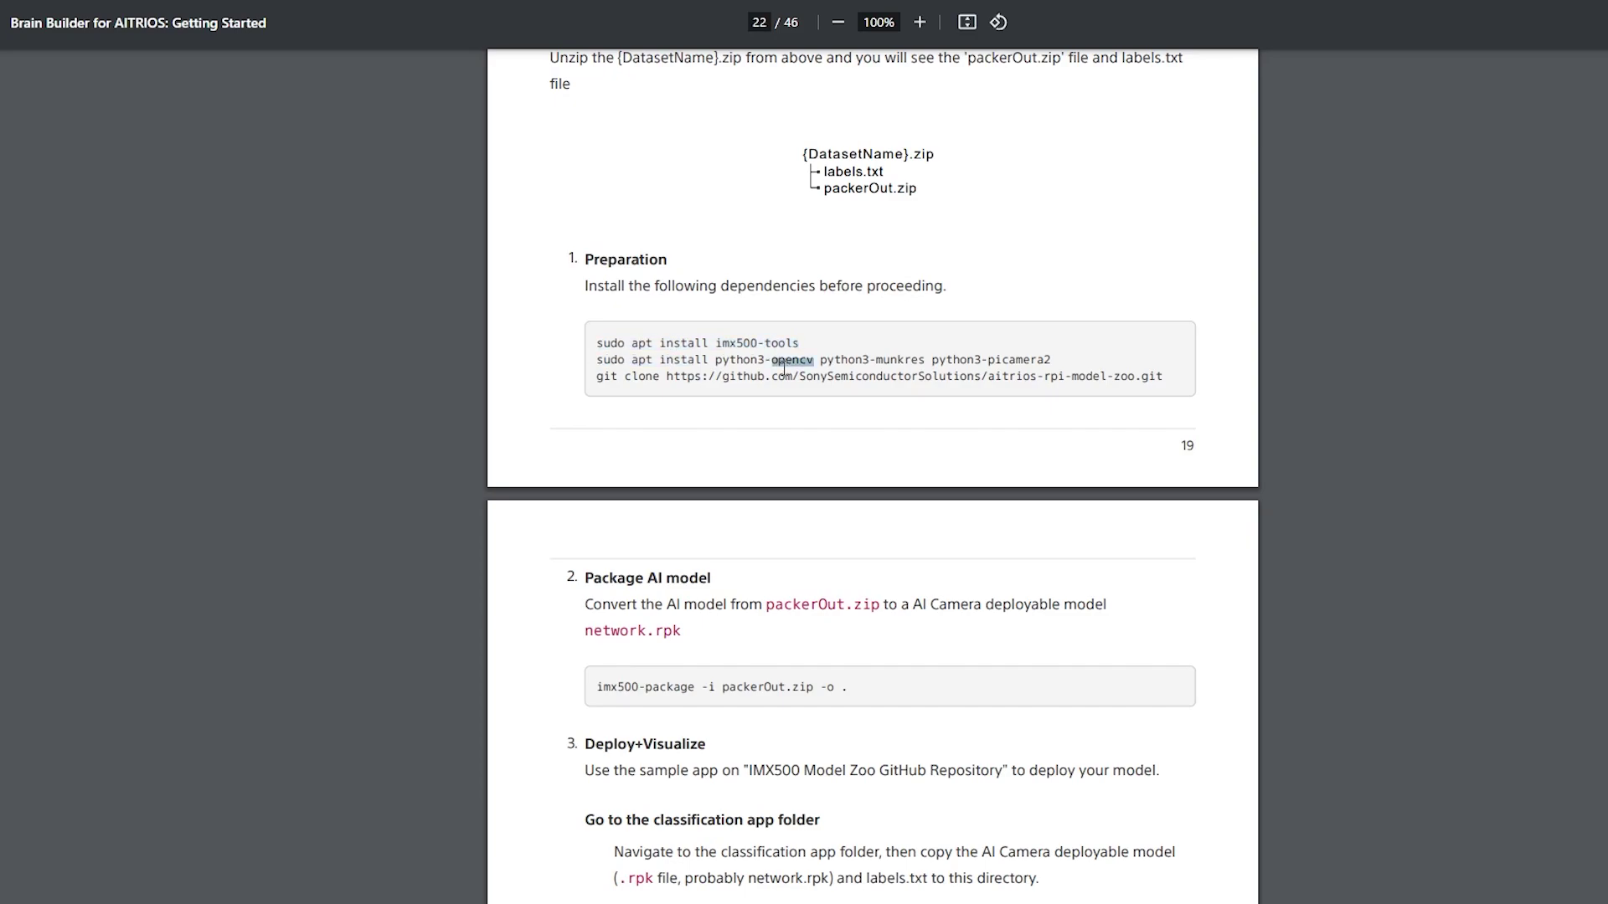
{"action": "triple_click", "coordinate": [783, 343]}
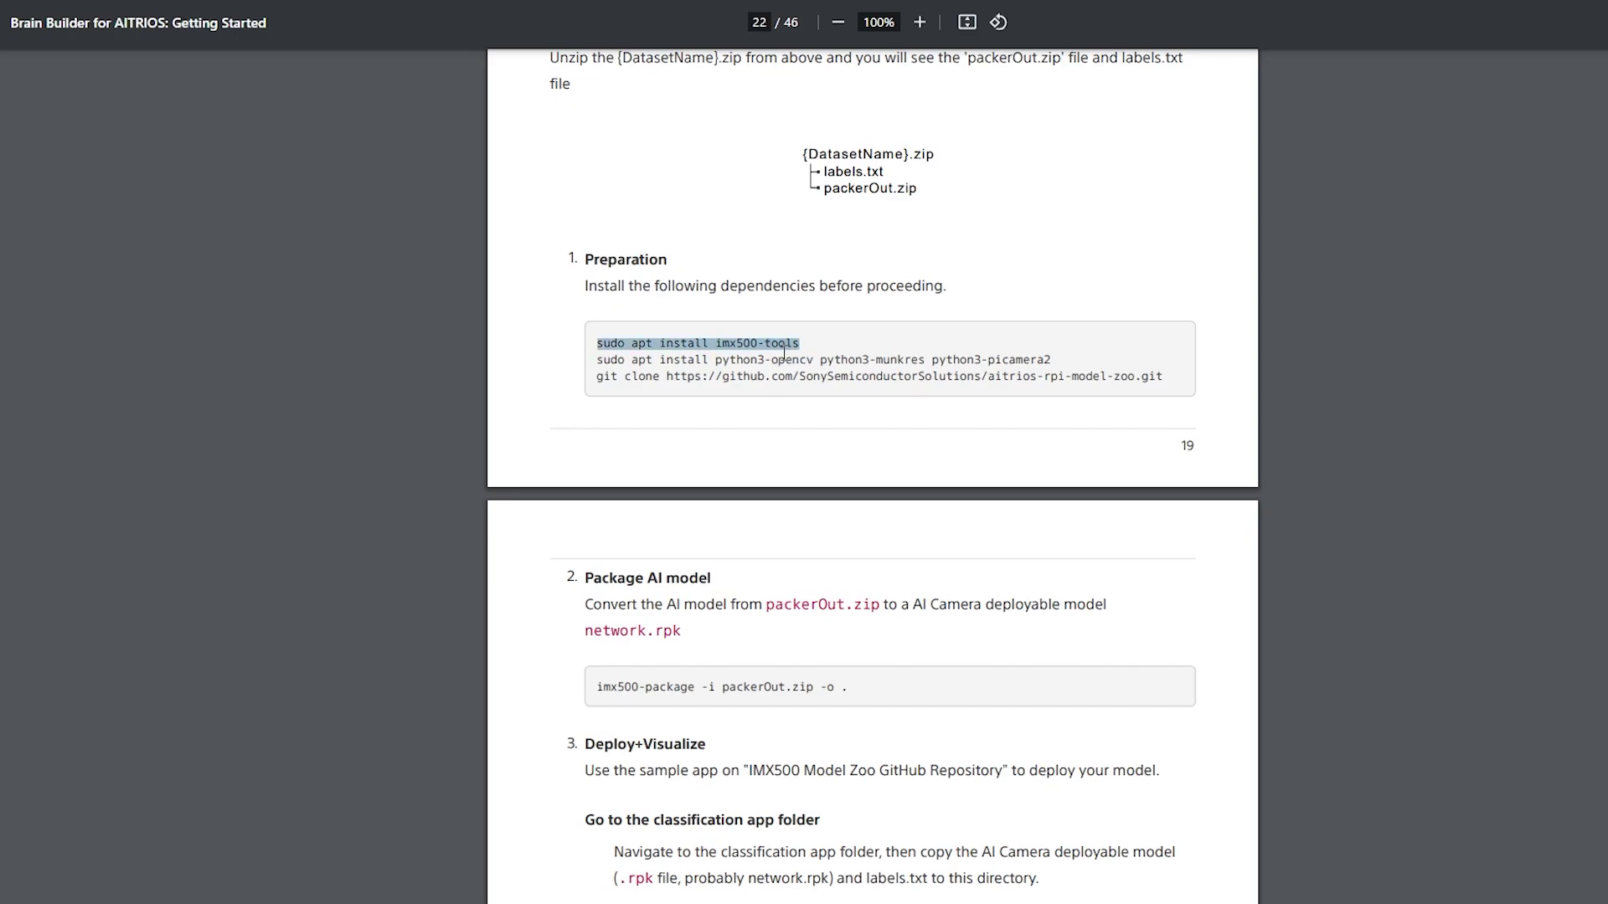
{"action": "triple_click", "coordinate": [789, 361]}
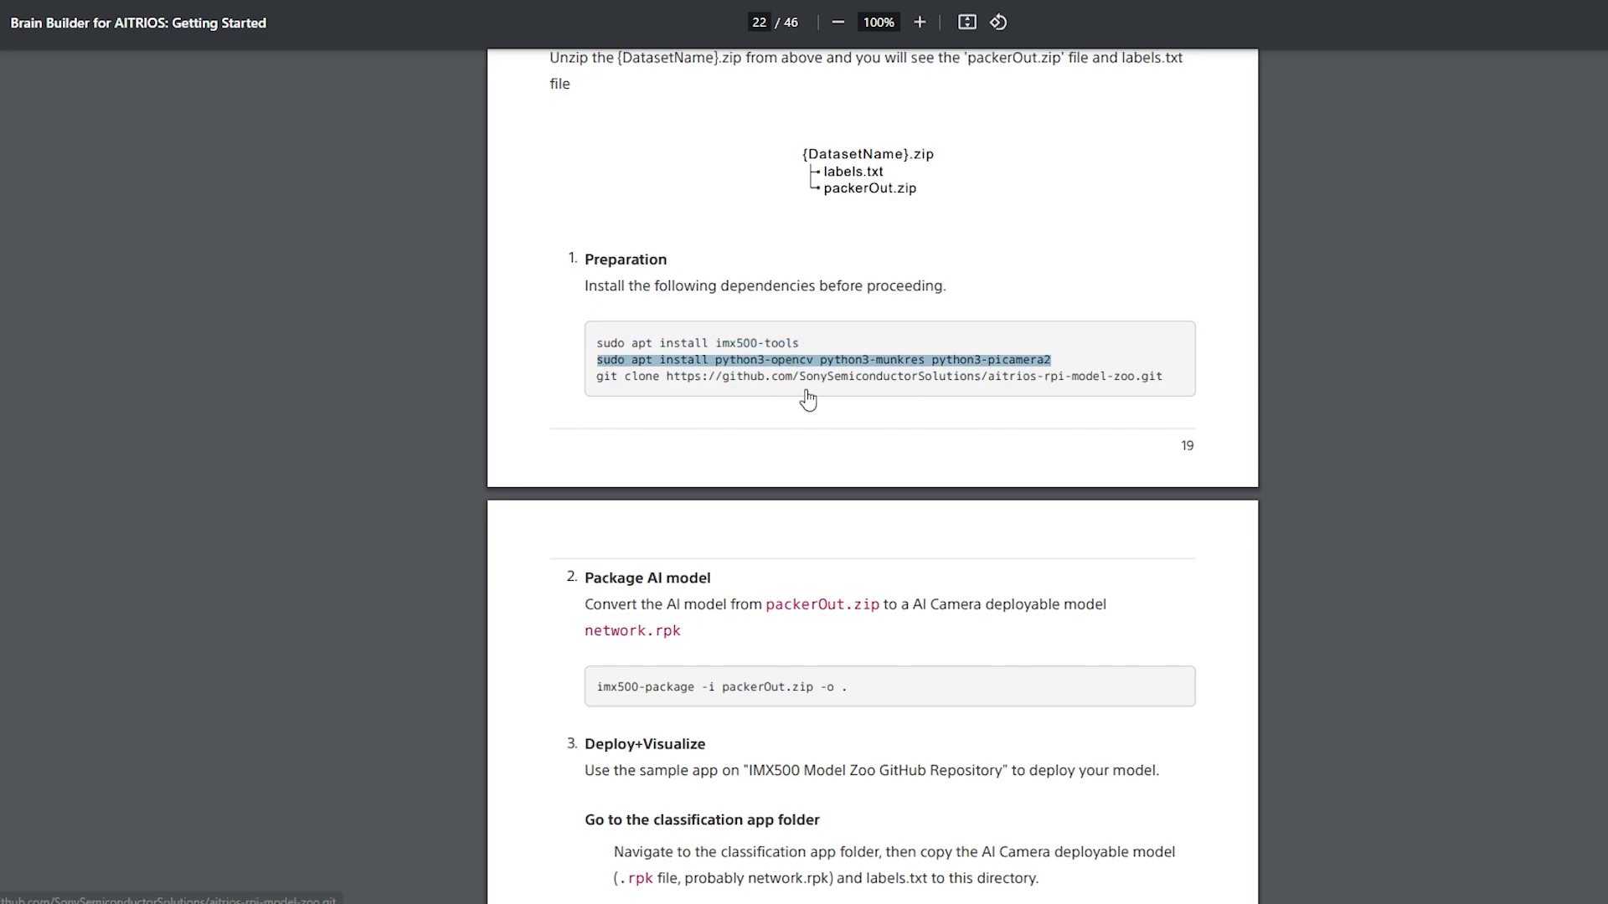
{"action": "left_click", "coordinate": [1350, 353]}
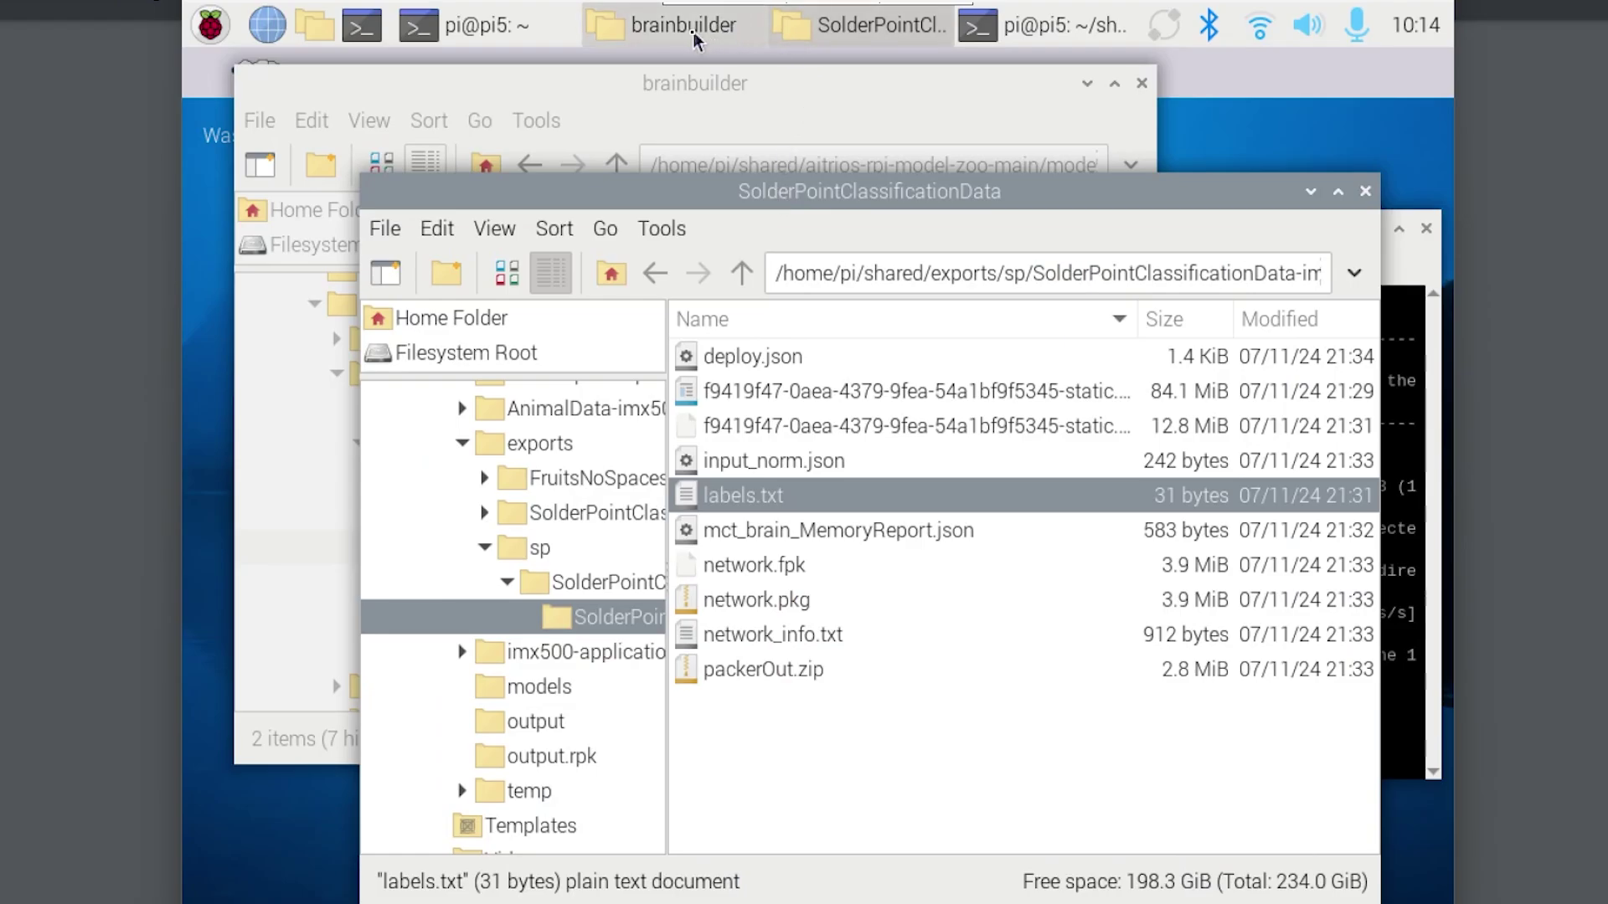
Step: Raise the brainbuilder classification folder window containing app.py
{"action": "left_click", "coordinate": [693, 32]}
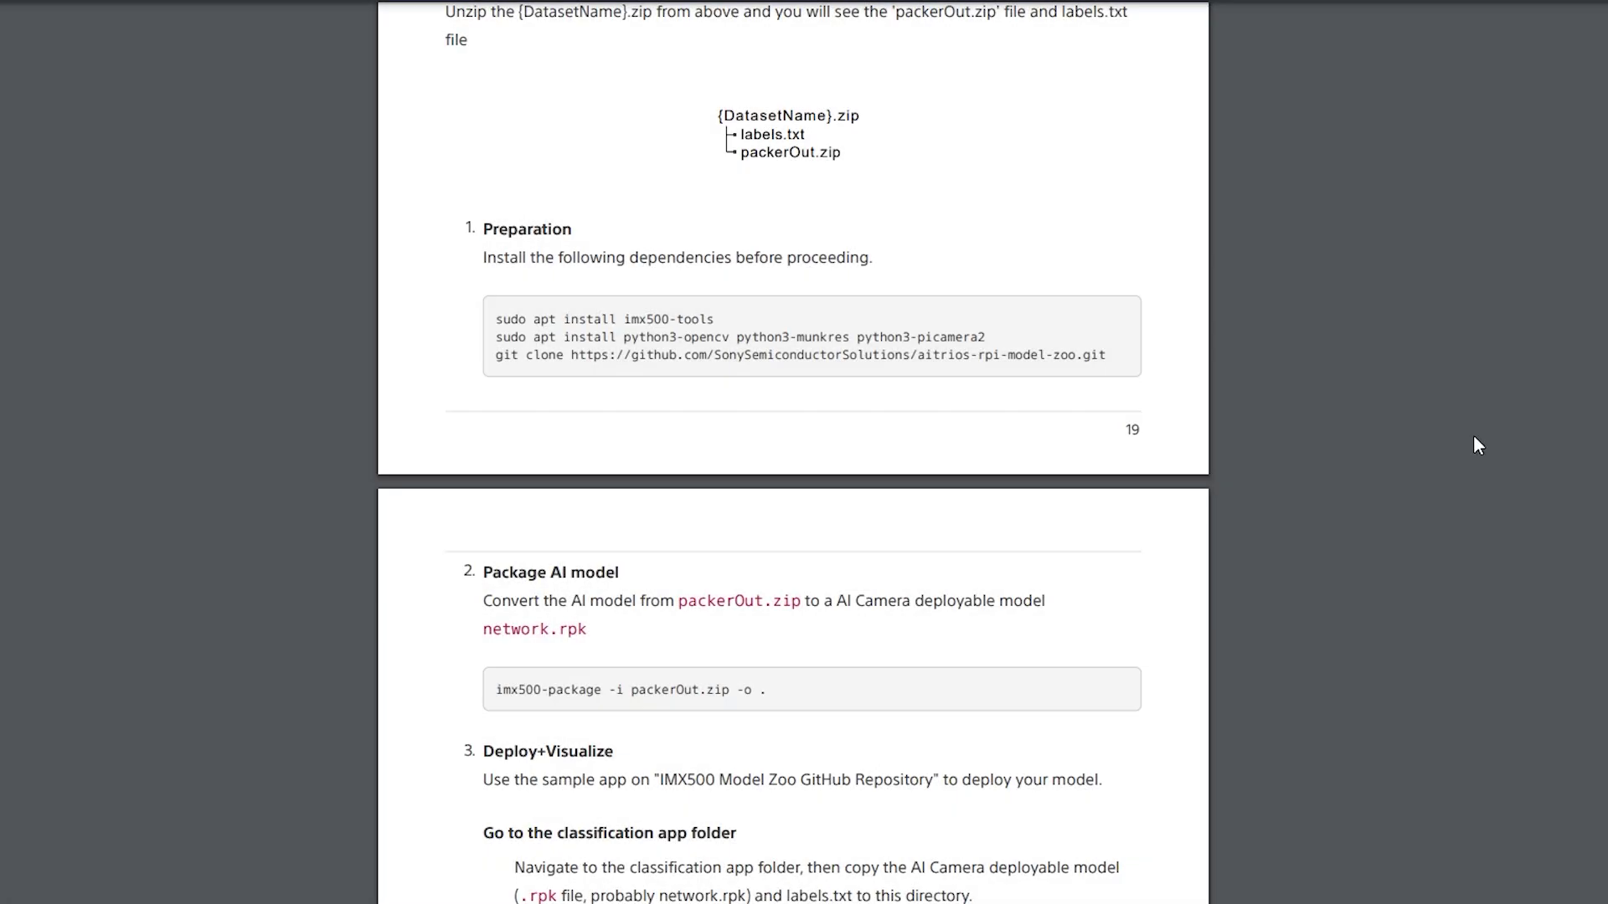
Step: Copy the imx500-package command from the PDF's Package AI model section
{"action": "scroll", "coordinate": [1089, 369], "scroll_direction": "down", "scroll_amount": 2}
{"action": "scroll", "coordinate": [1082, 312], "scroll_direction": "down", "scroll_amount": 5}
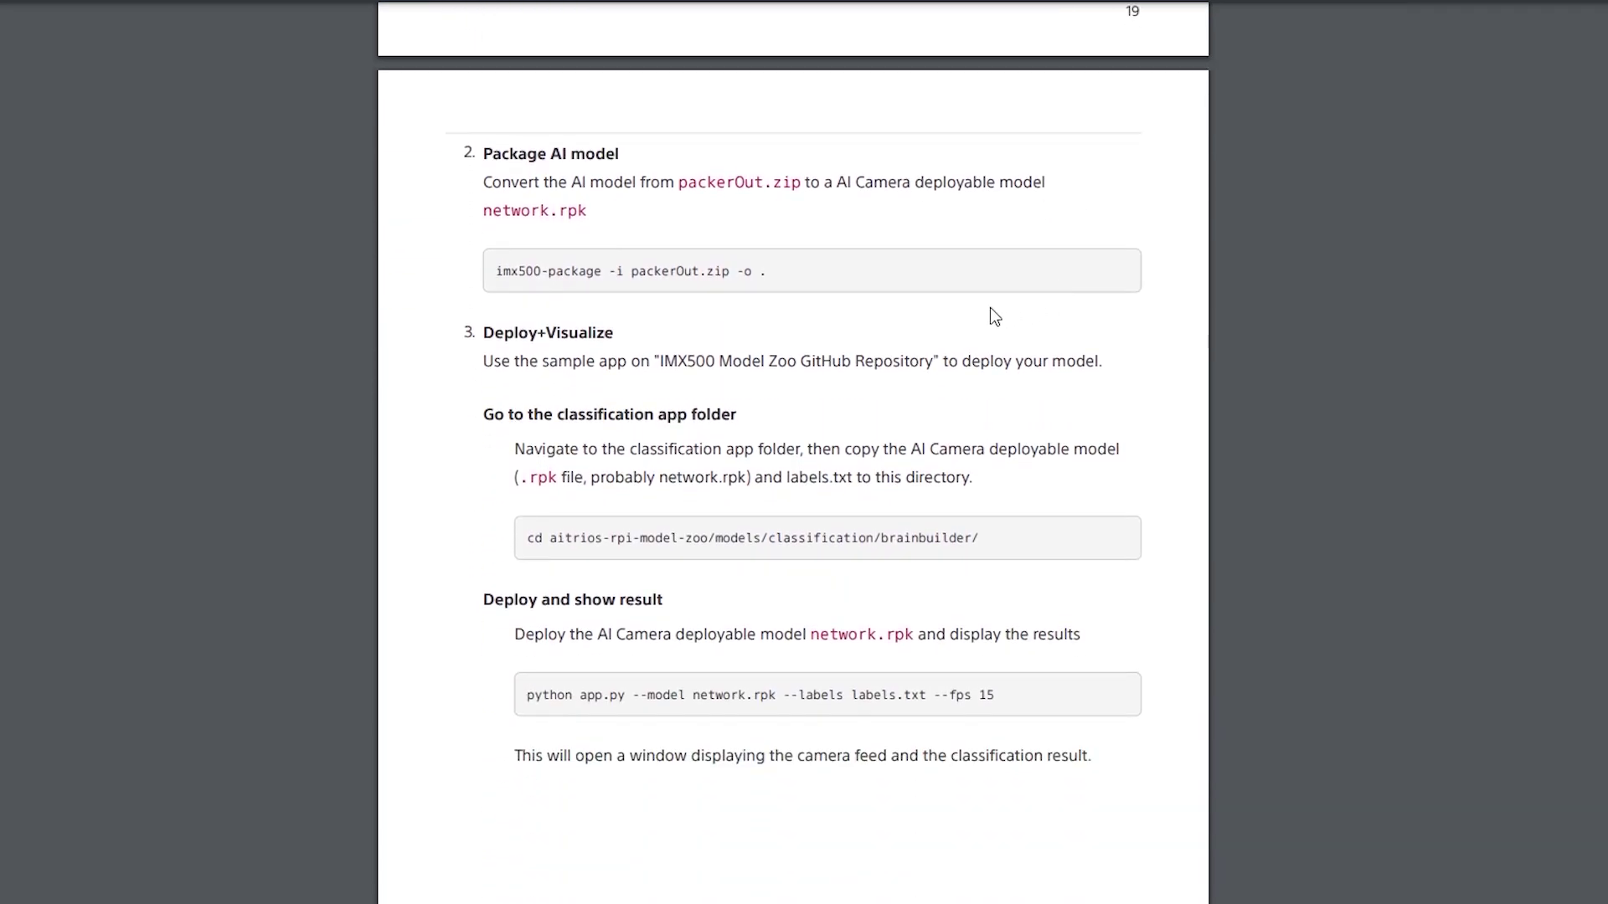
{"action": "double_click", "coordinate": [701, 194]}
{"action": "triple_click", "coordinate": [700, 194]}
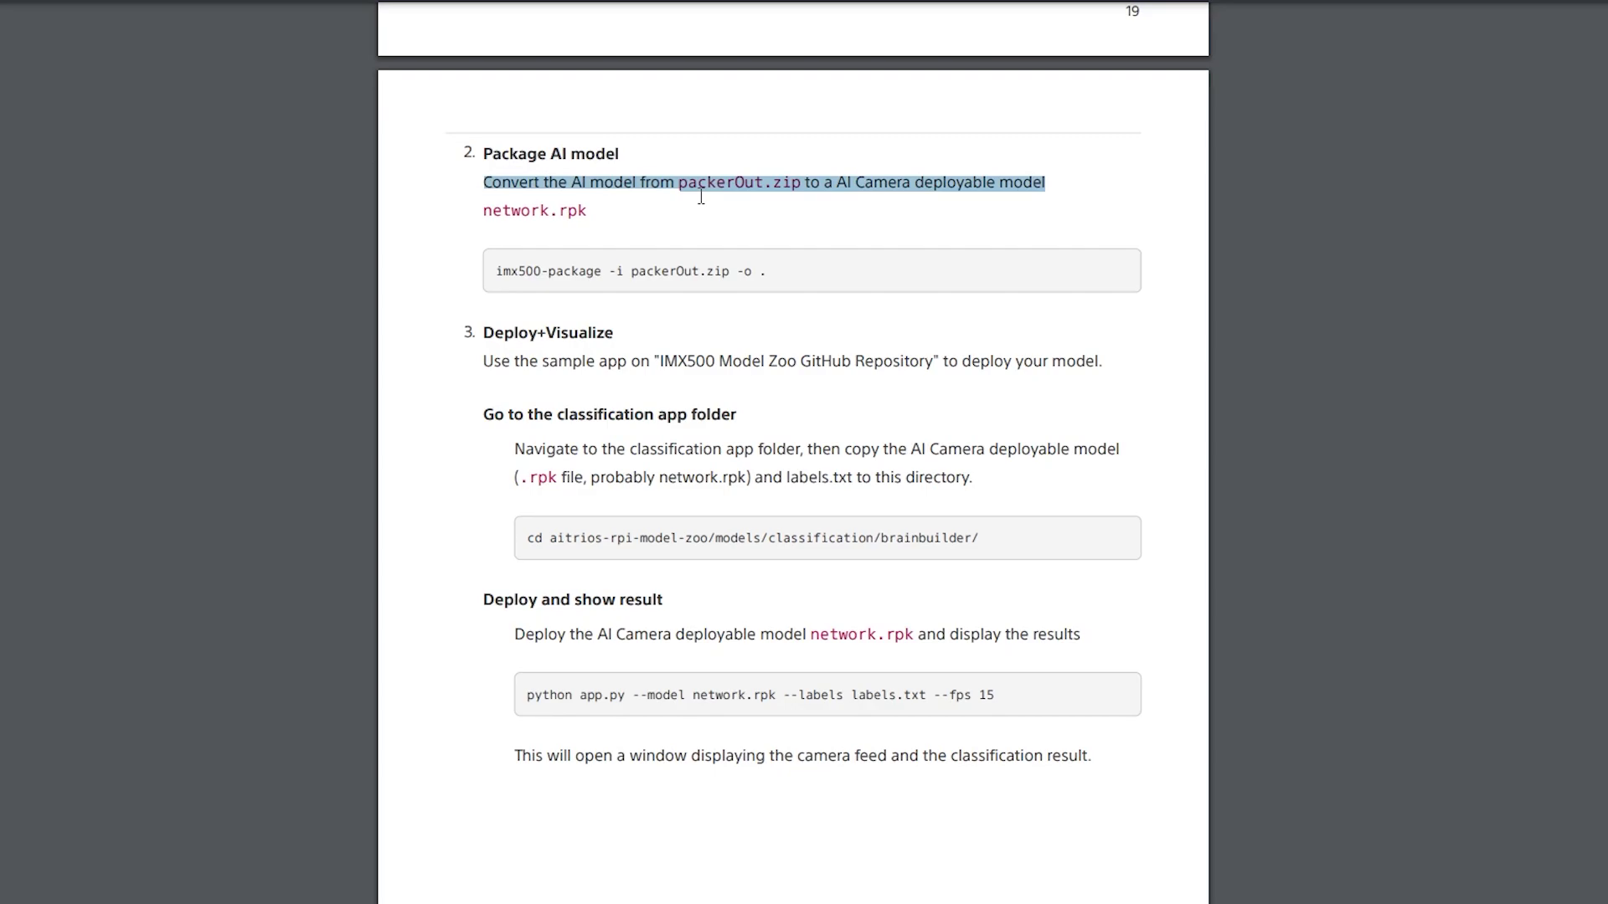
{"action": "left_click", "coordinate": [608, 222]}
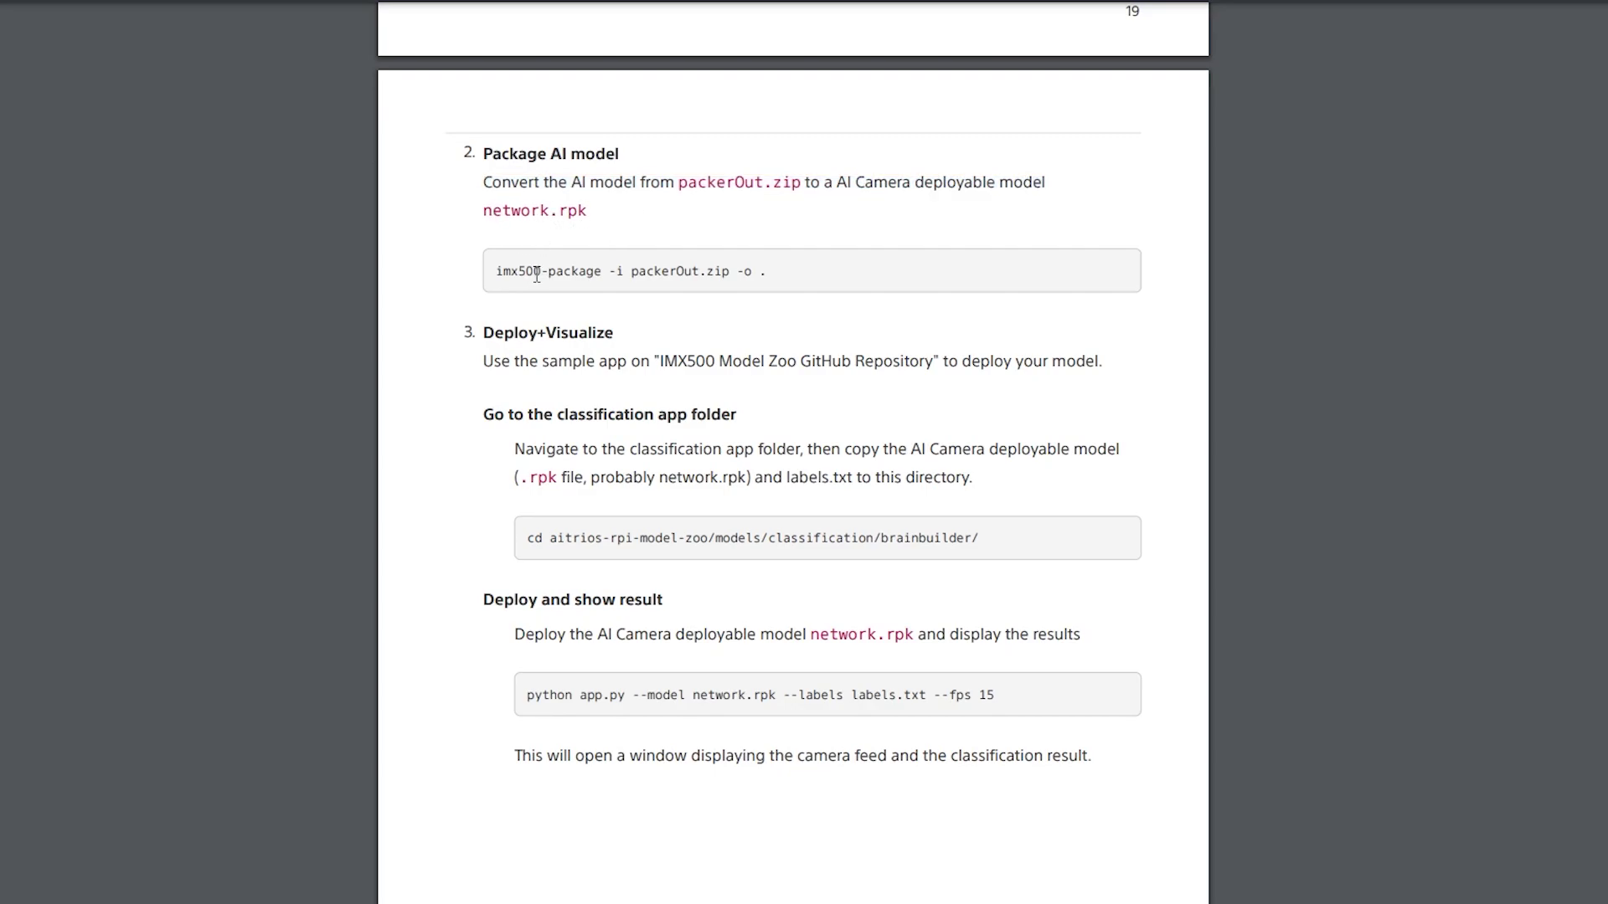
{"action": "left_click_drag", "start_coordinate": [496, 270], "coordinate": [766, 276]}
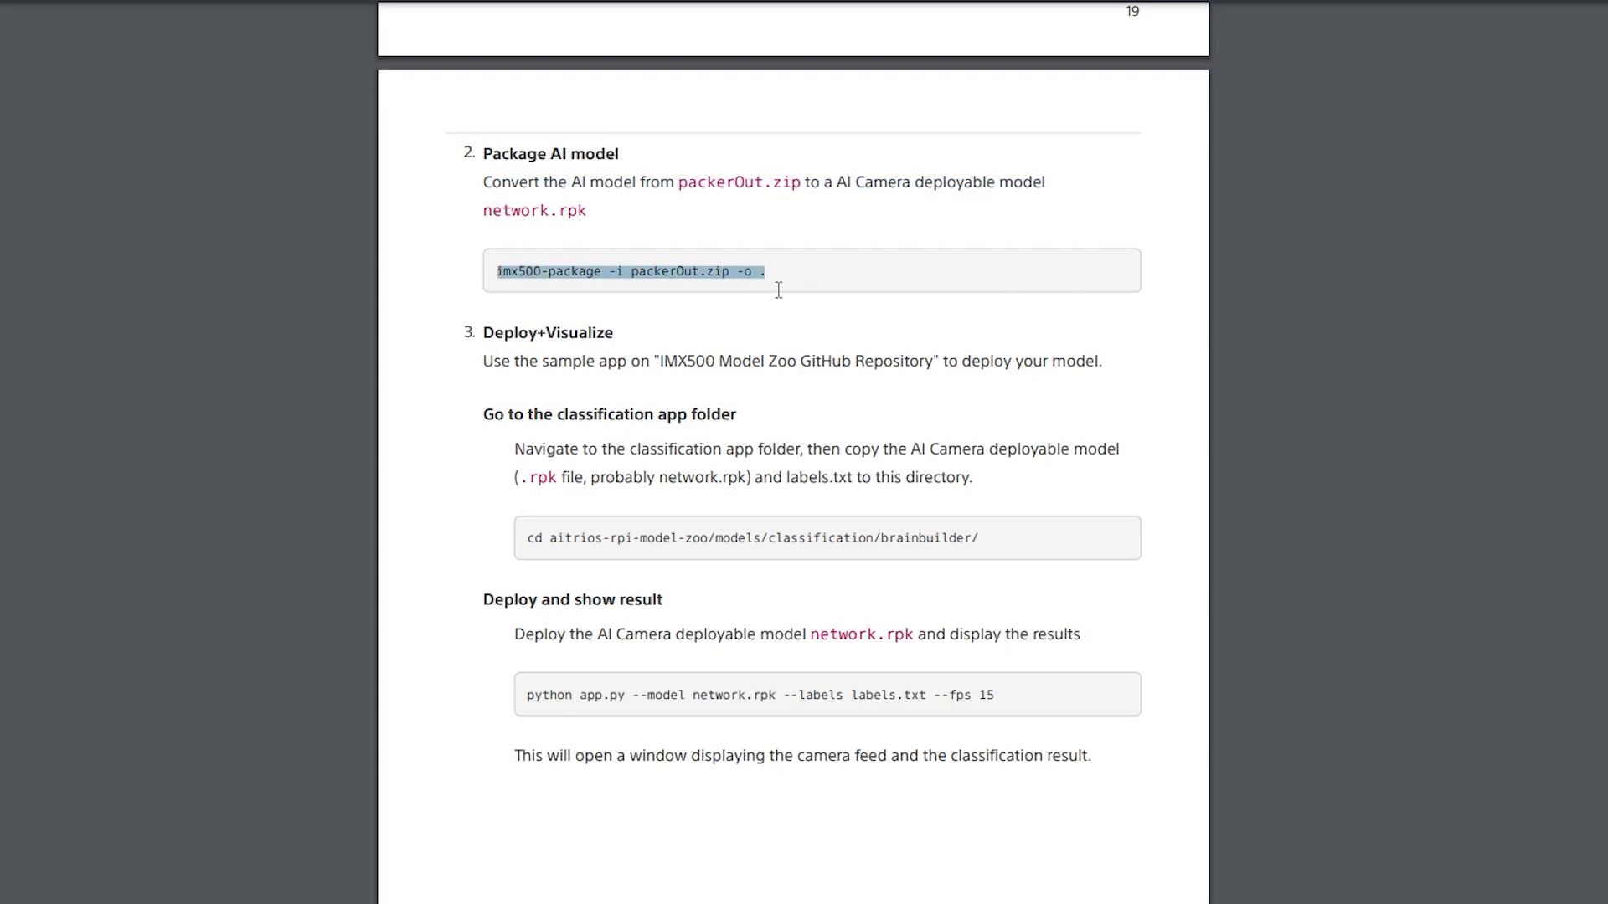
{"action": "right_click", "coordinate": [762, 275]}
{"action": "left_click", "coordinate": [789, 293]}
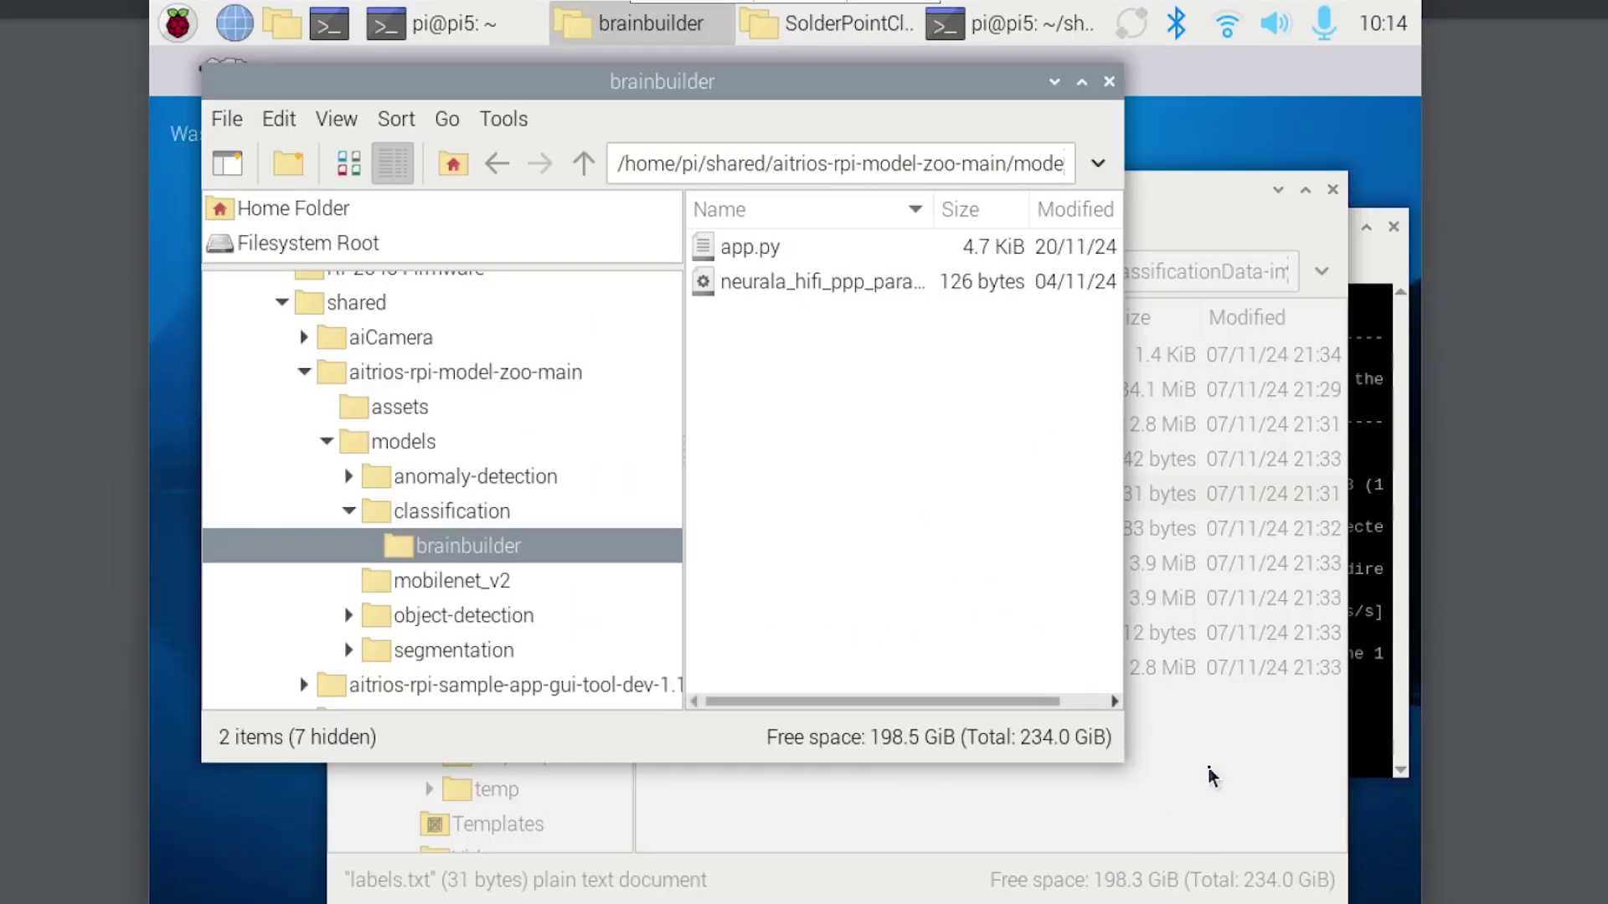
Step: Run the pasted imx500-package command in a terminal opened in the SolderPointClassificationData folder
{"action": "left_click", "coordinate": [1212, 776]}
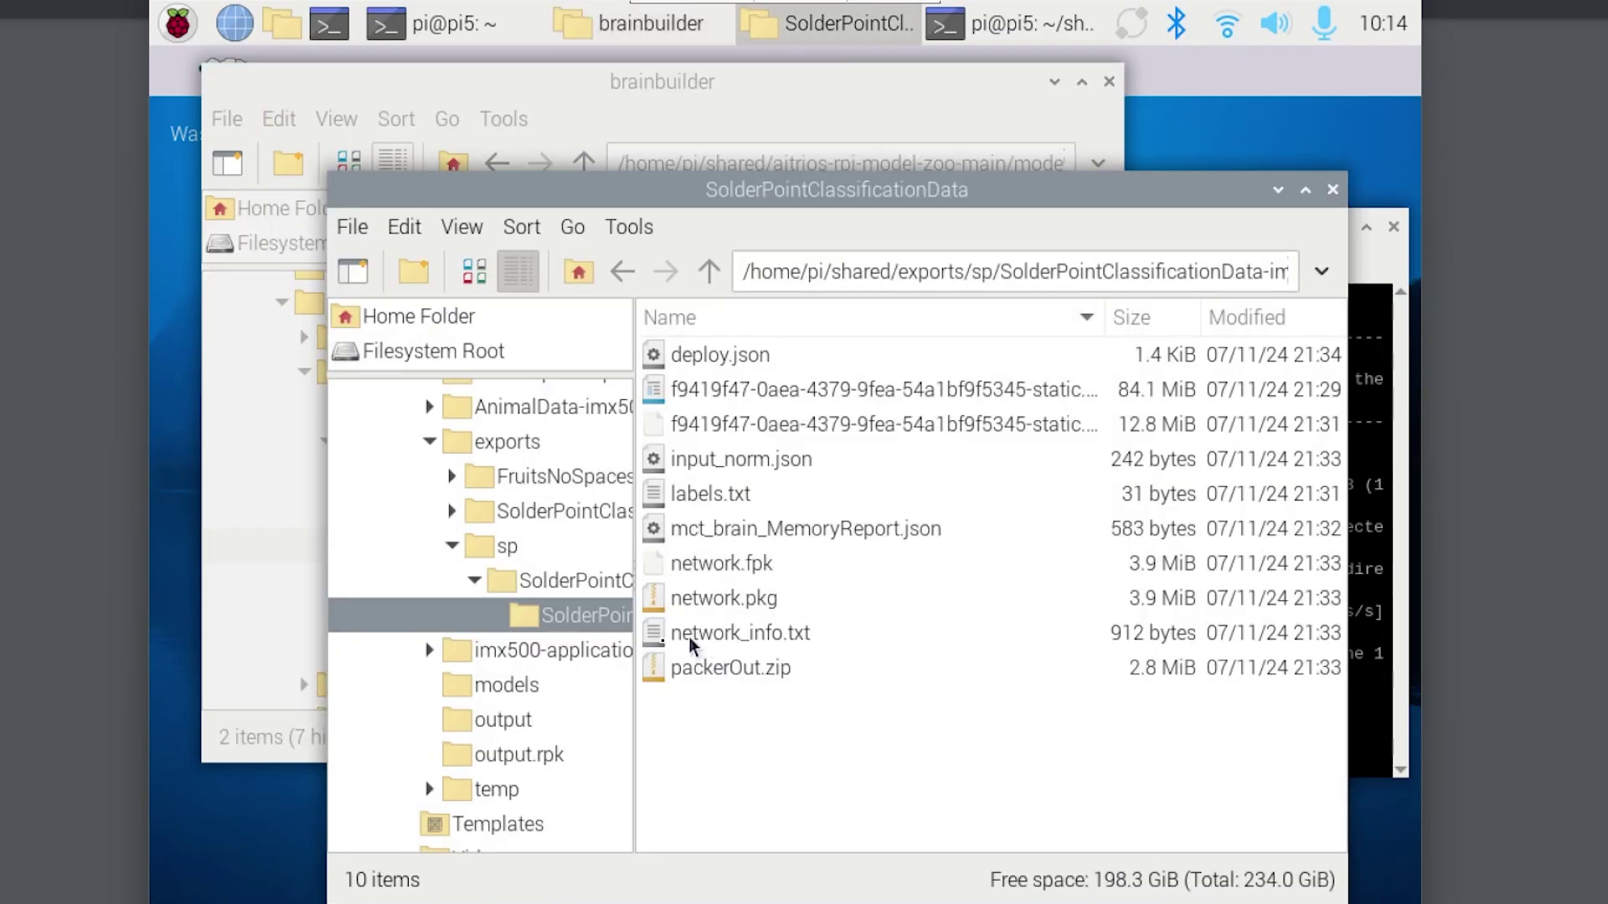
{"action": "right_click", "coordinate": [601, 617]}
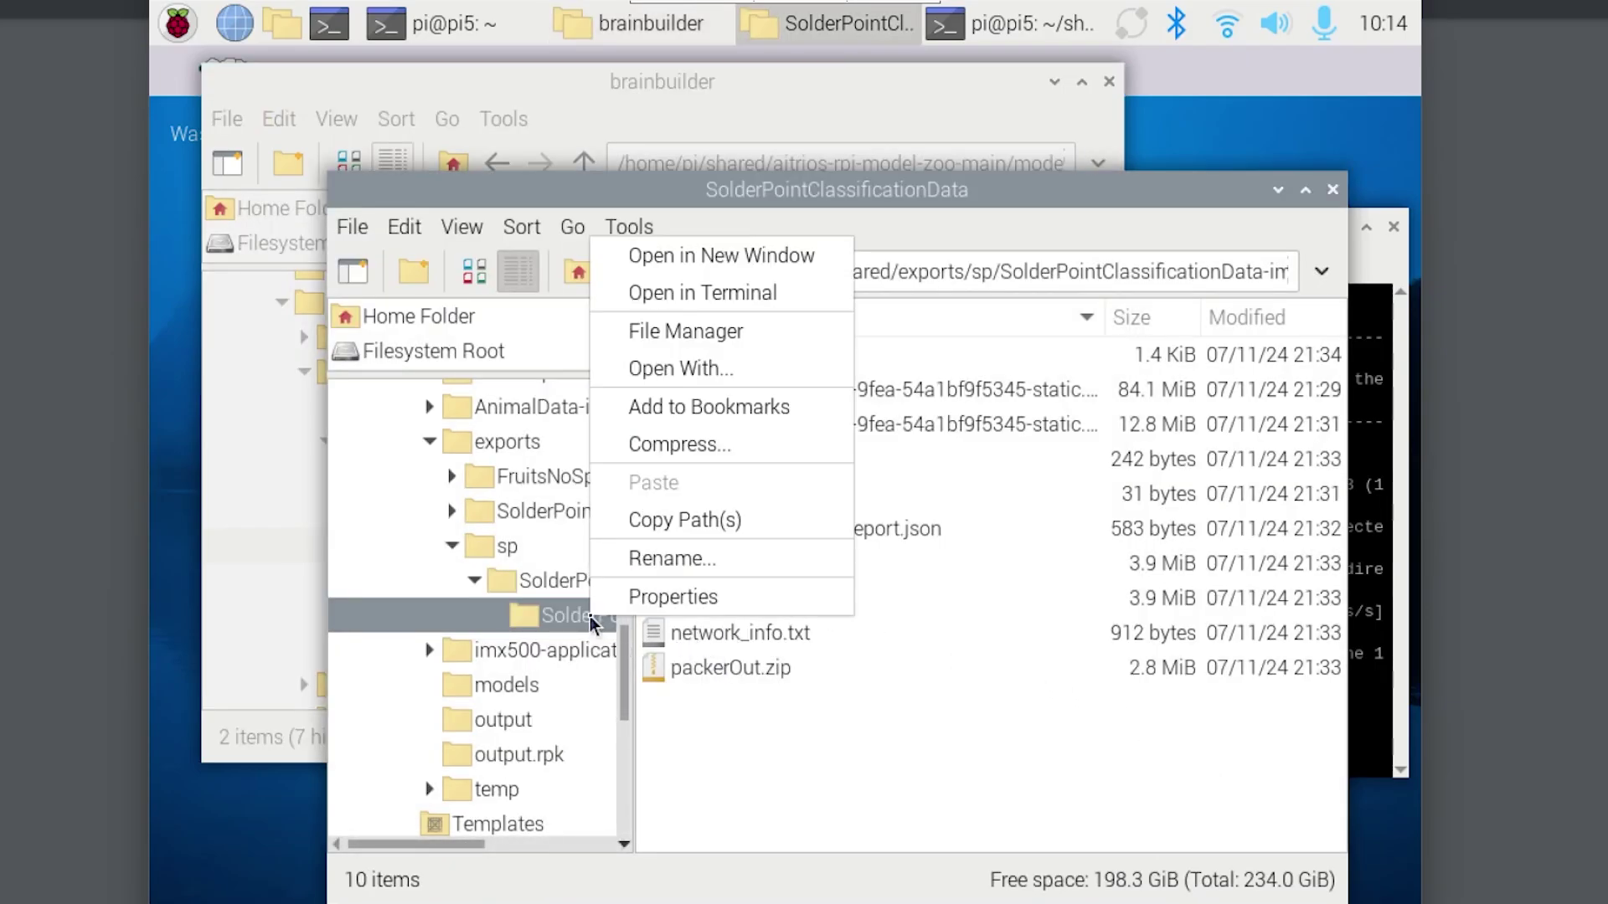
{"action": "left_click", "coordinate": [662, 285]}
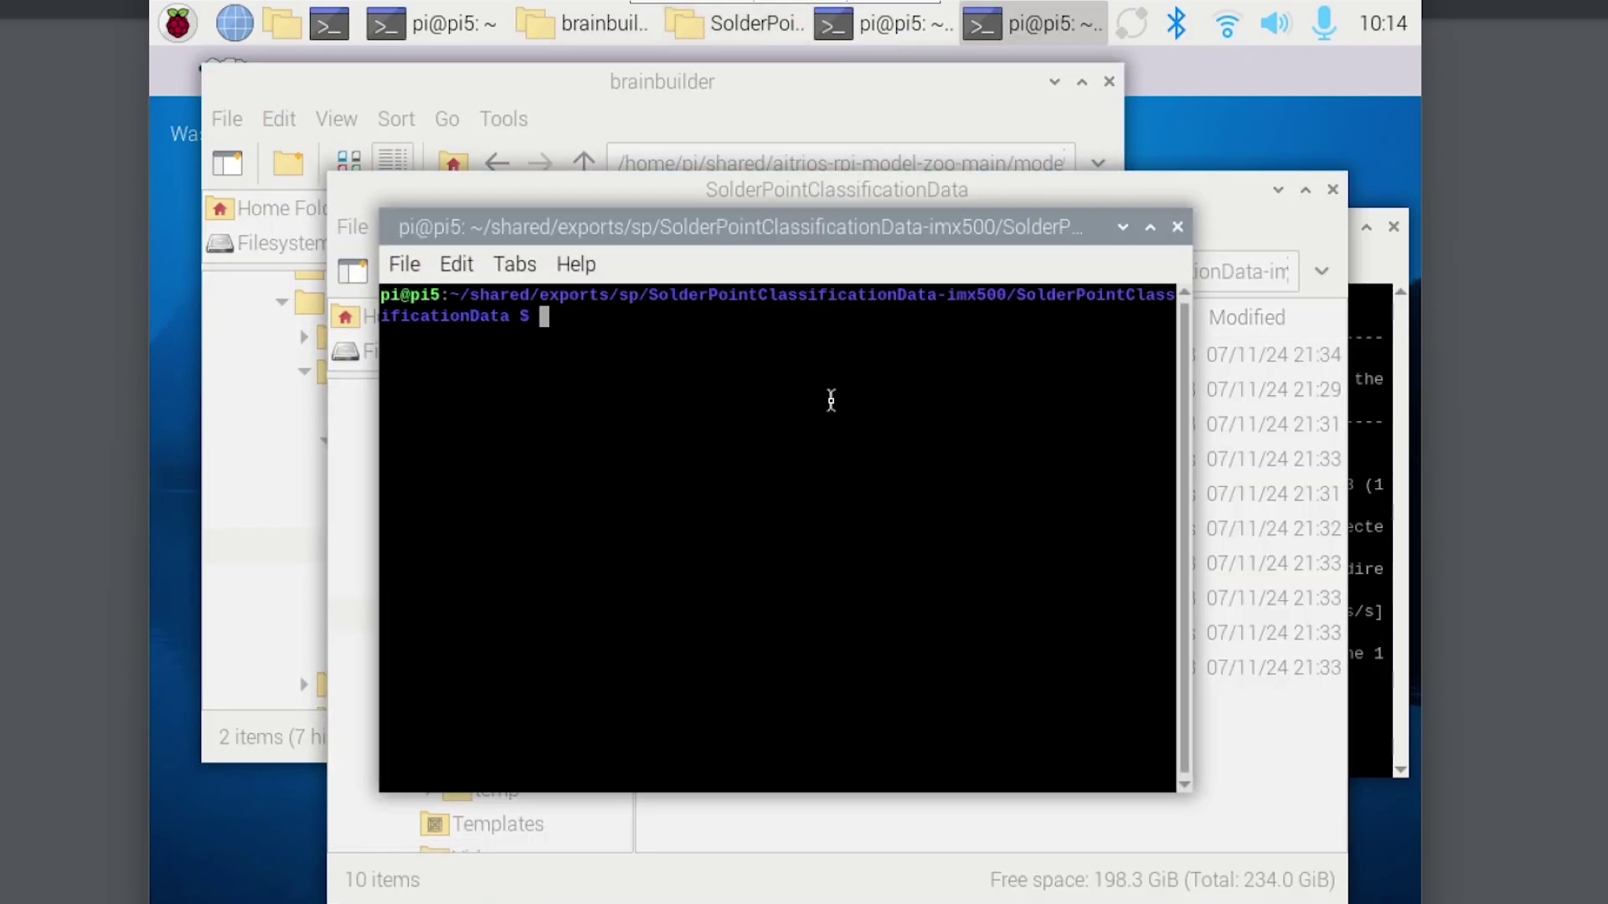
{"action": "right_click", "coordinate": [622, 395]}
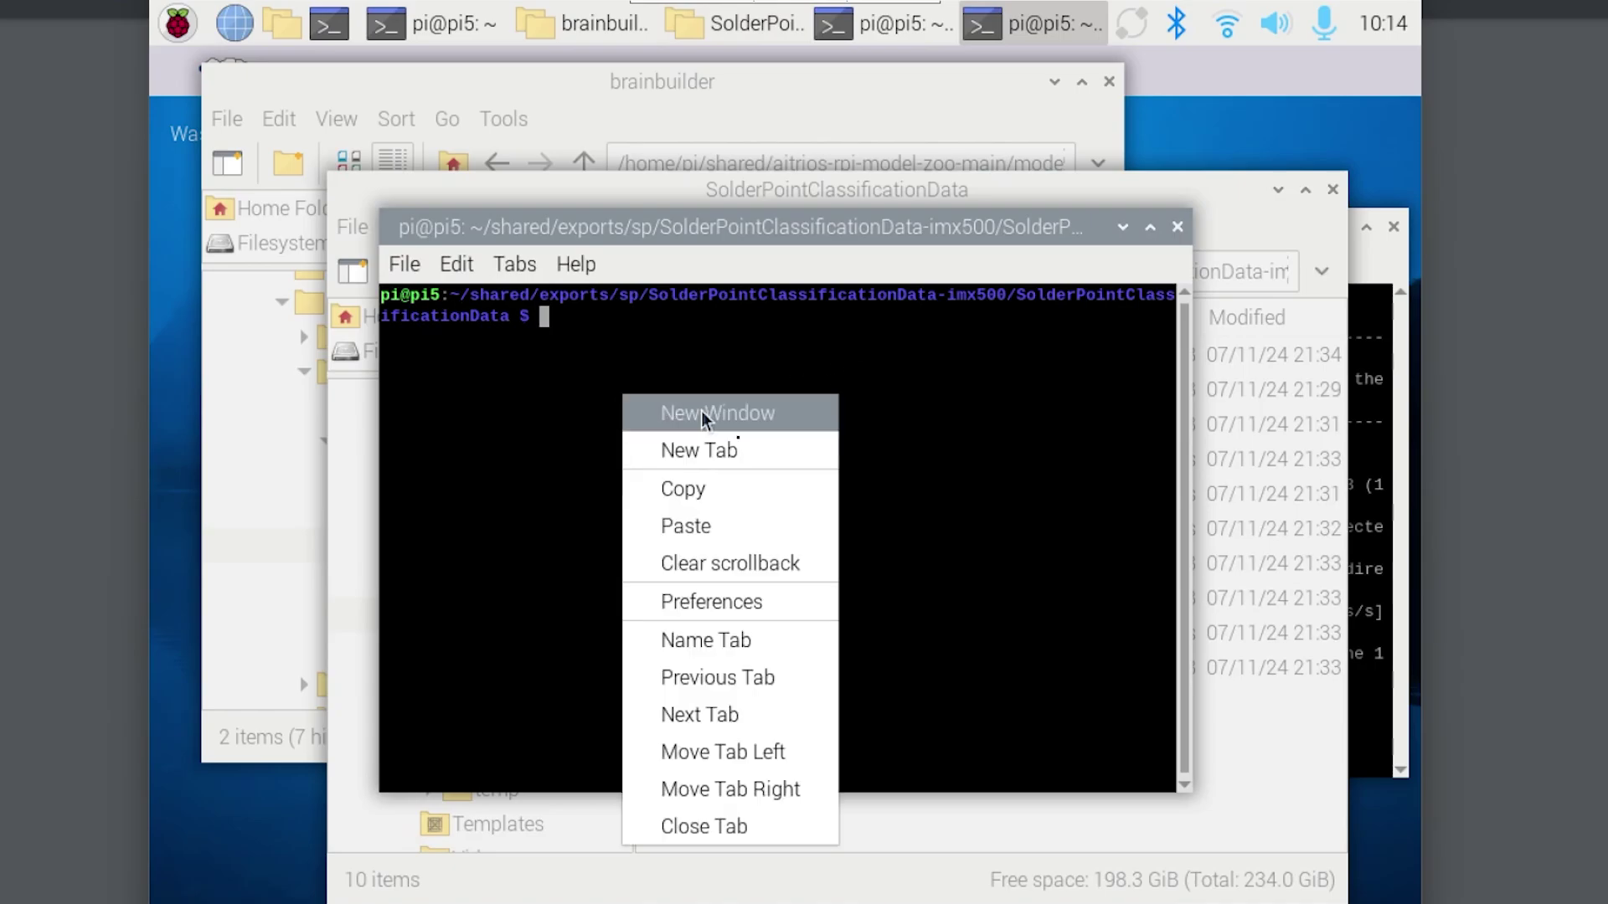
{"action": "left_click", "coordinate": [816, 525]}
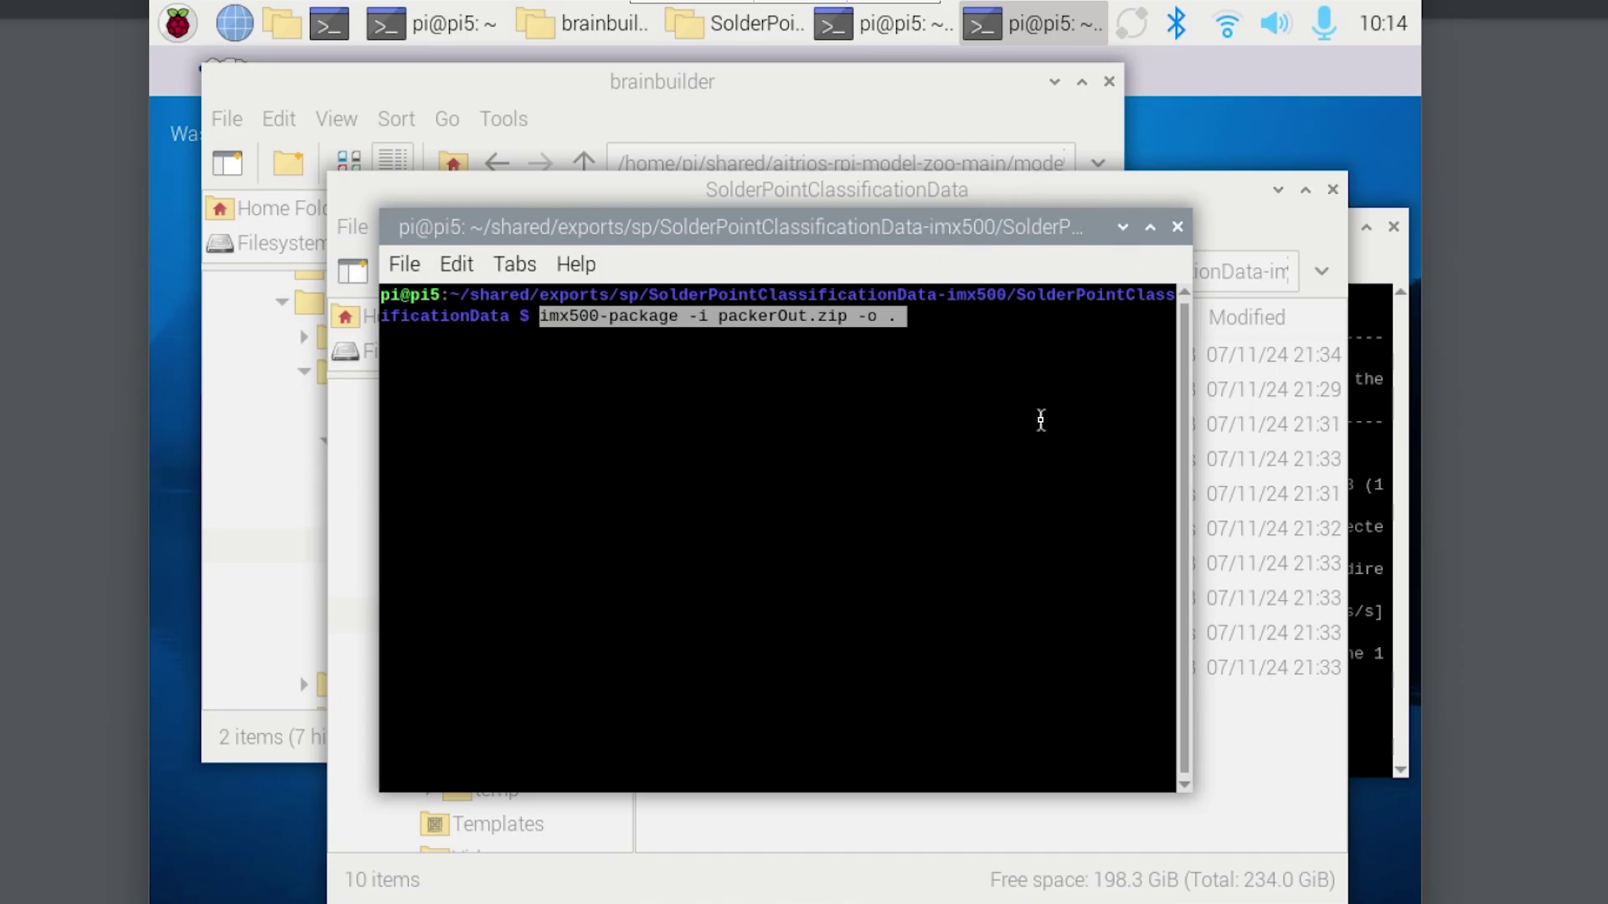
{"action": "key", "text": "Return"}
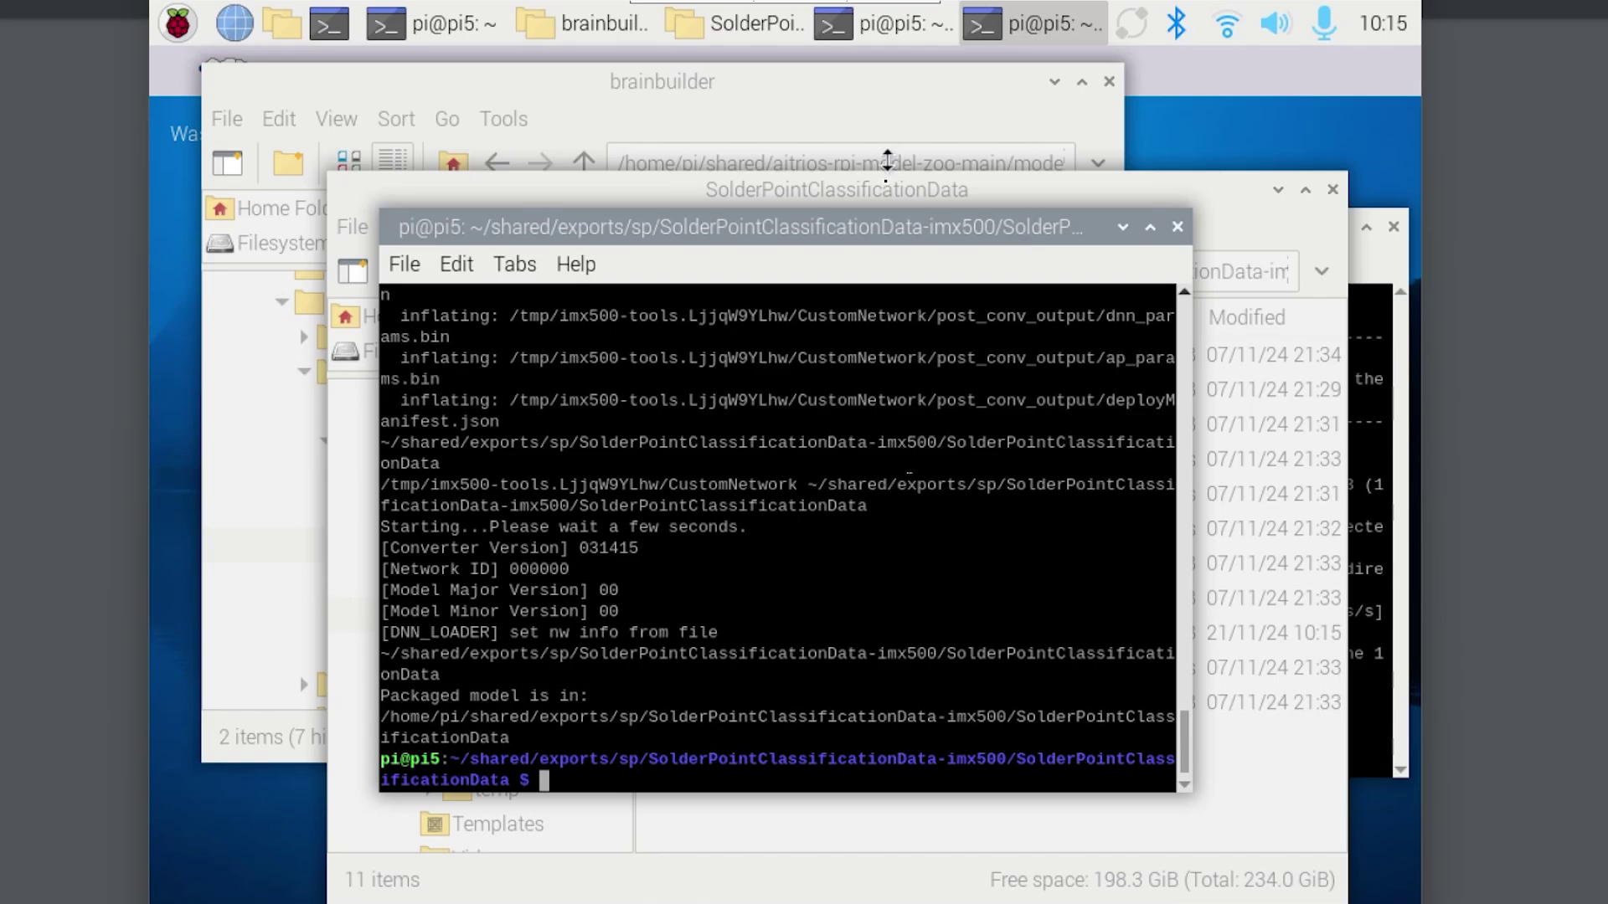
Step: Check the newly packaged network.rpk (3.9 MiB) in the SolderPointClassificationData folder
{"action": "left_click_drag", "start_coordinate": [858, 233], "coordinate": [681, 343]}
{"action": "left_click", "coordinate": [796, 369]}
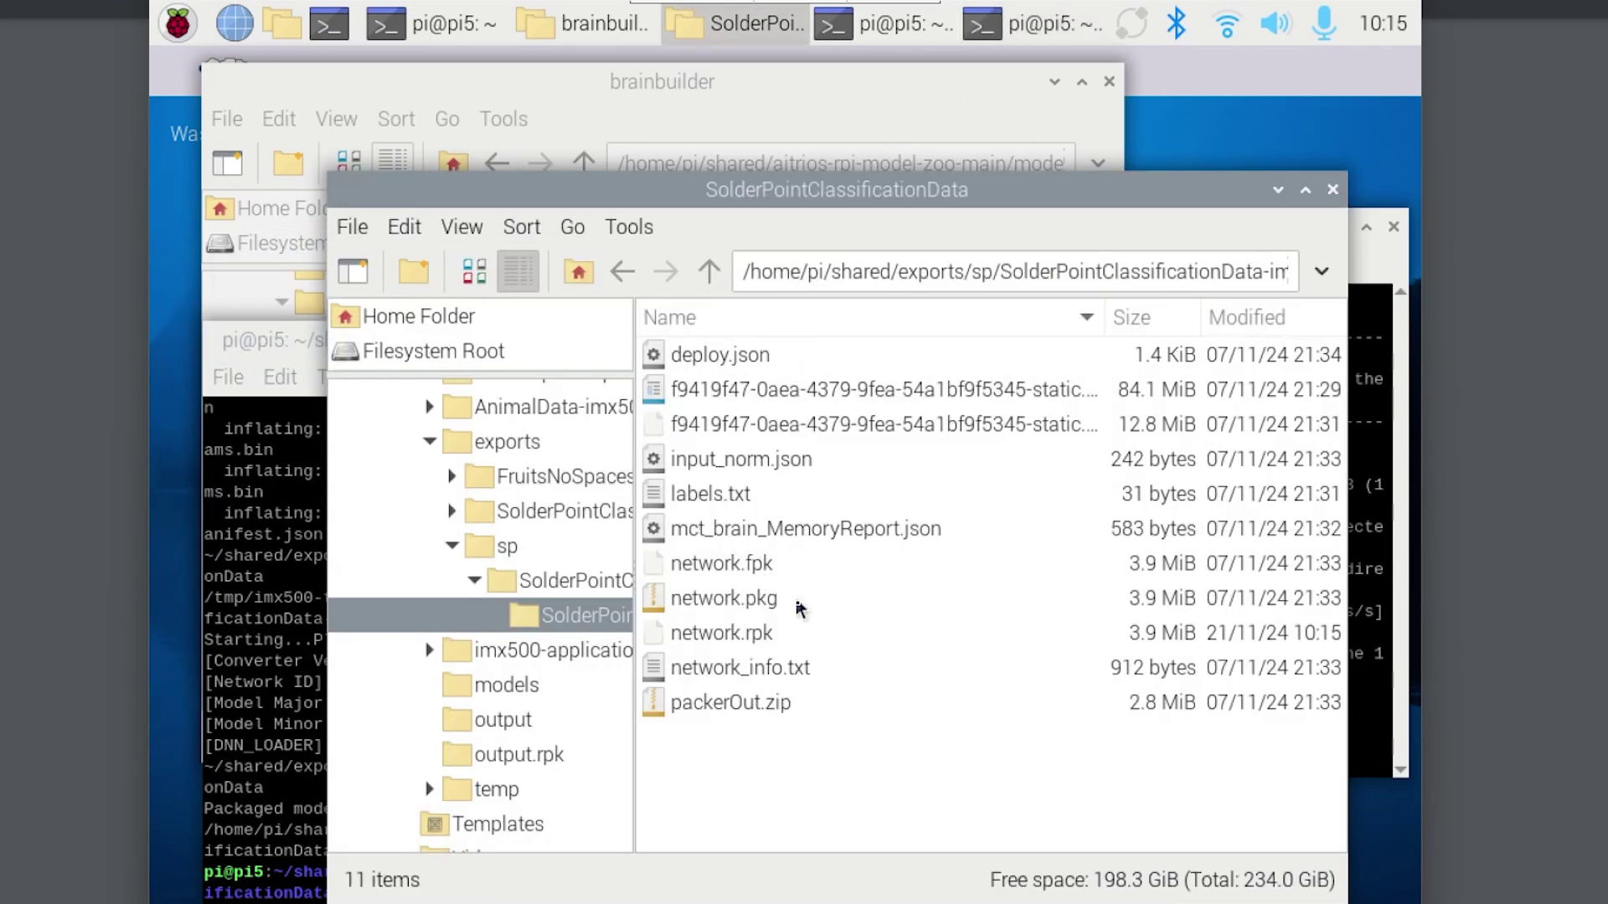
{"action": "left_click", "coordinate": [780, 643]}
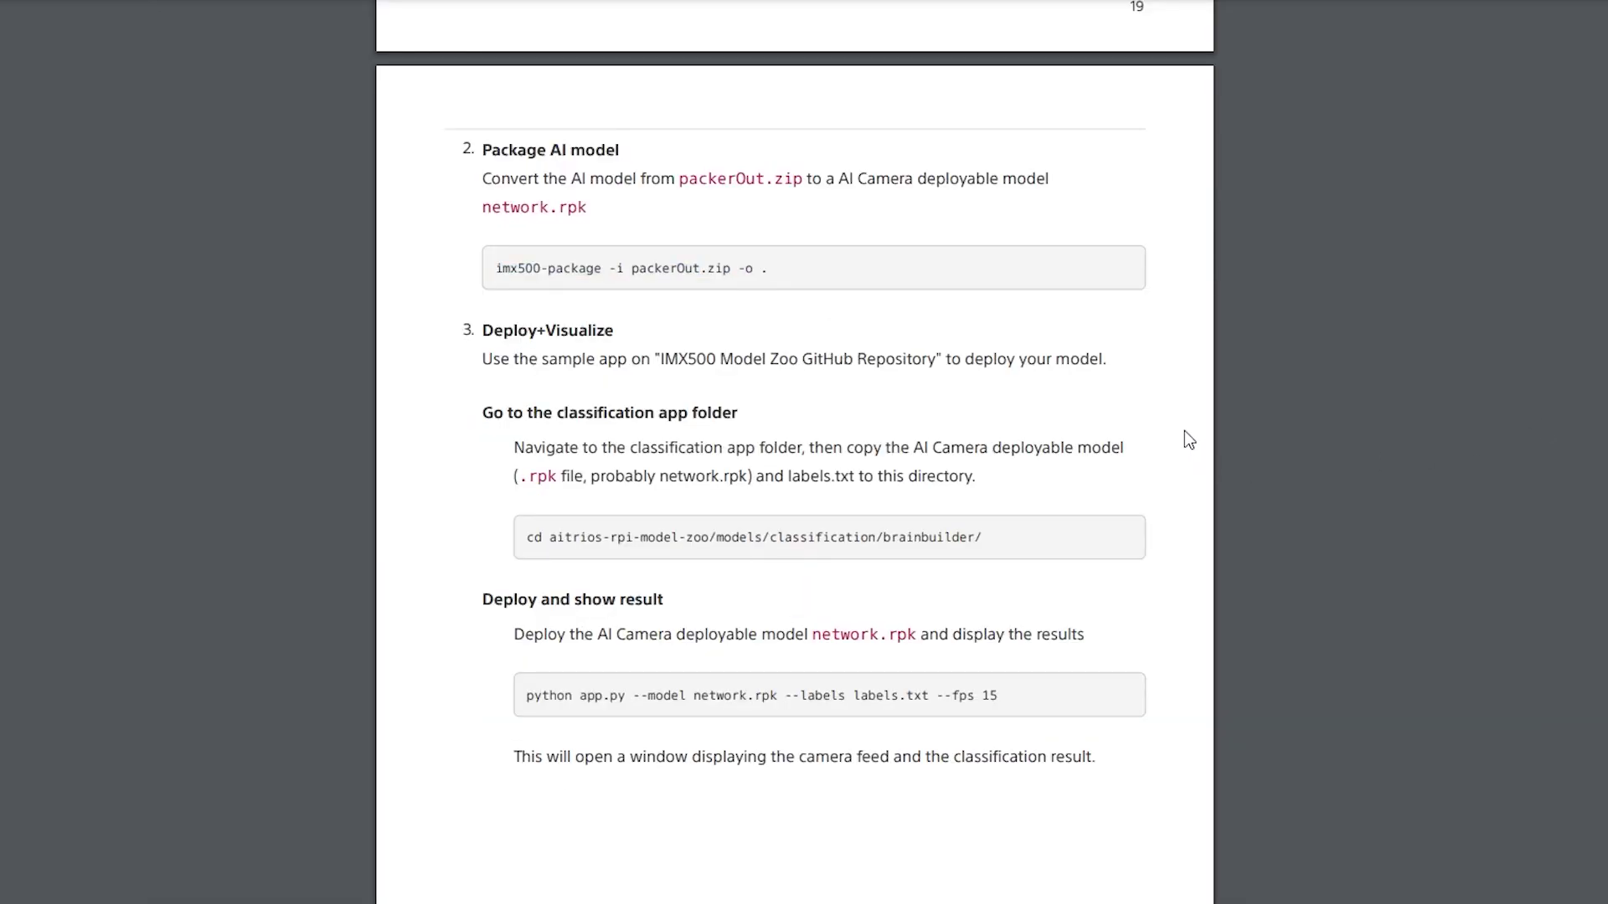
Step: Select the cd and python app.py deploy commands in the PDF's Deploy+Visualize step
{"action": "scroll", "coordinate": [1185, 433], "scroll_direction": "down", "scroll_amount": 2}
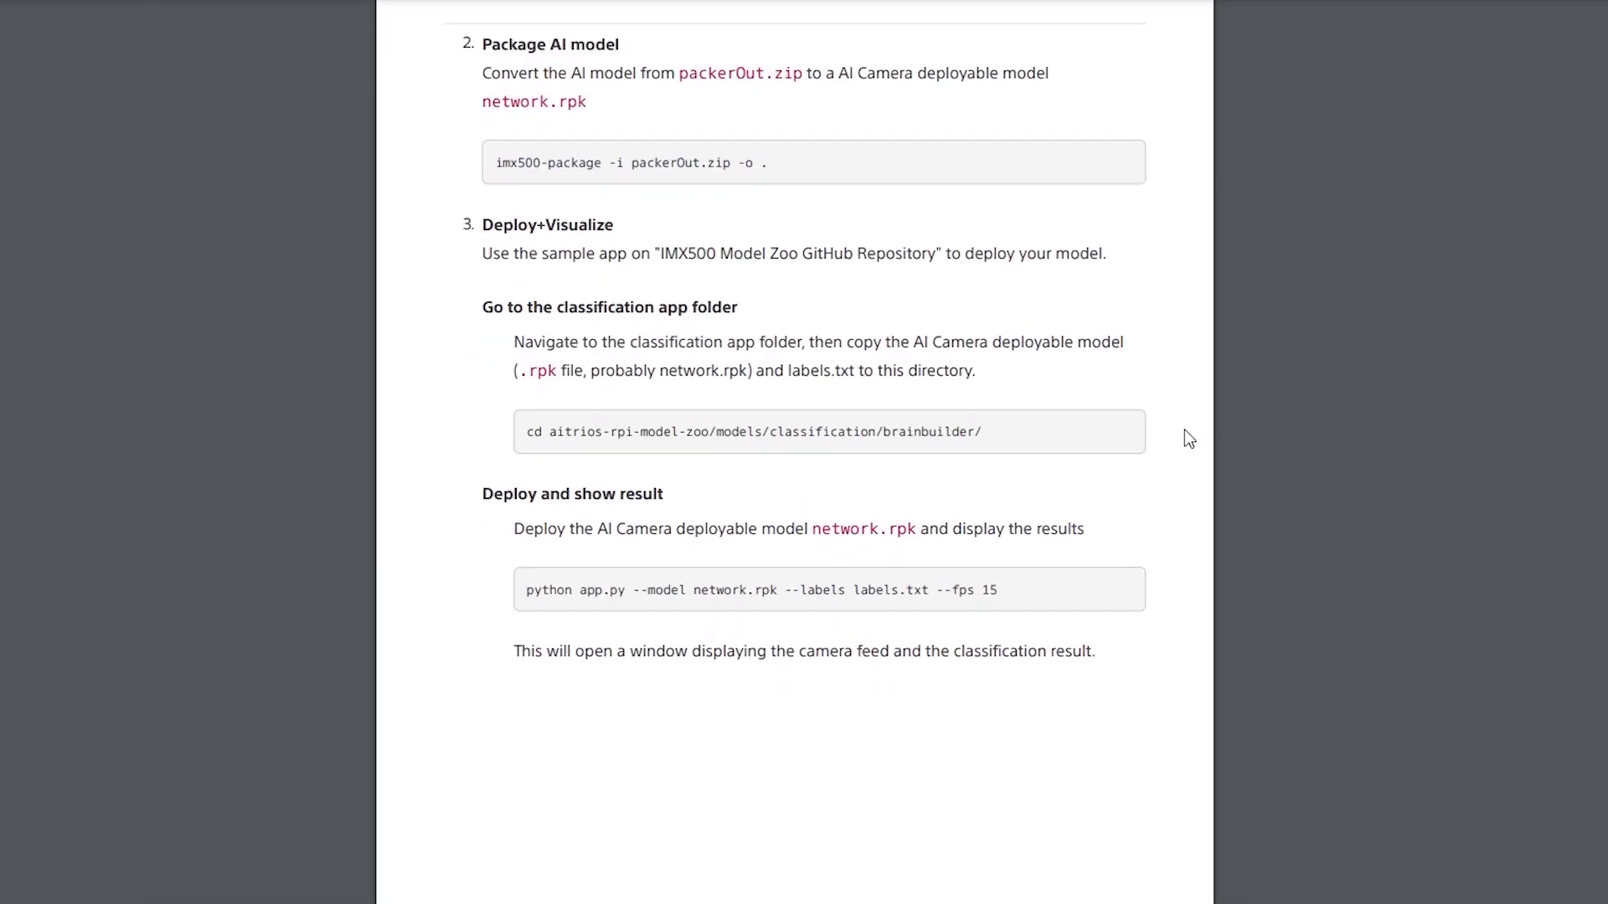
{"action": "triple_click", "coordinate": [737, 431]}
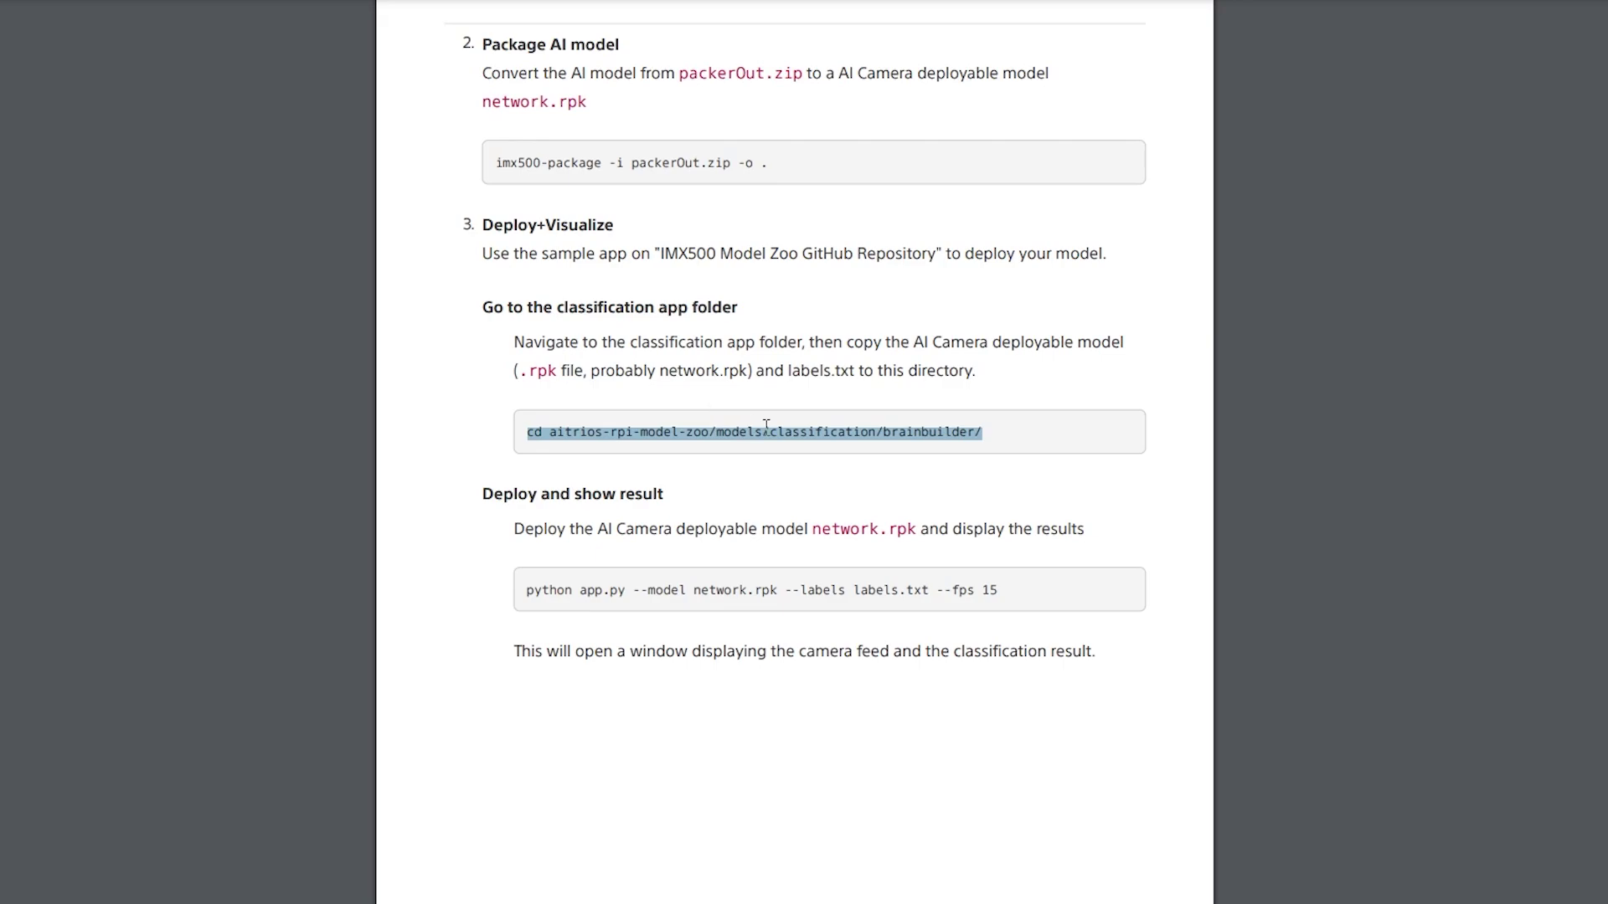
{"action": "left_click", "coordinate": [977, 432]}
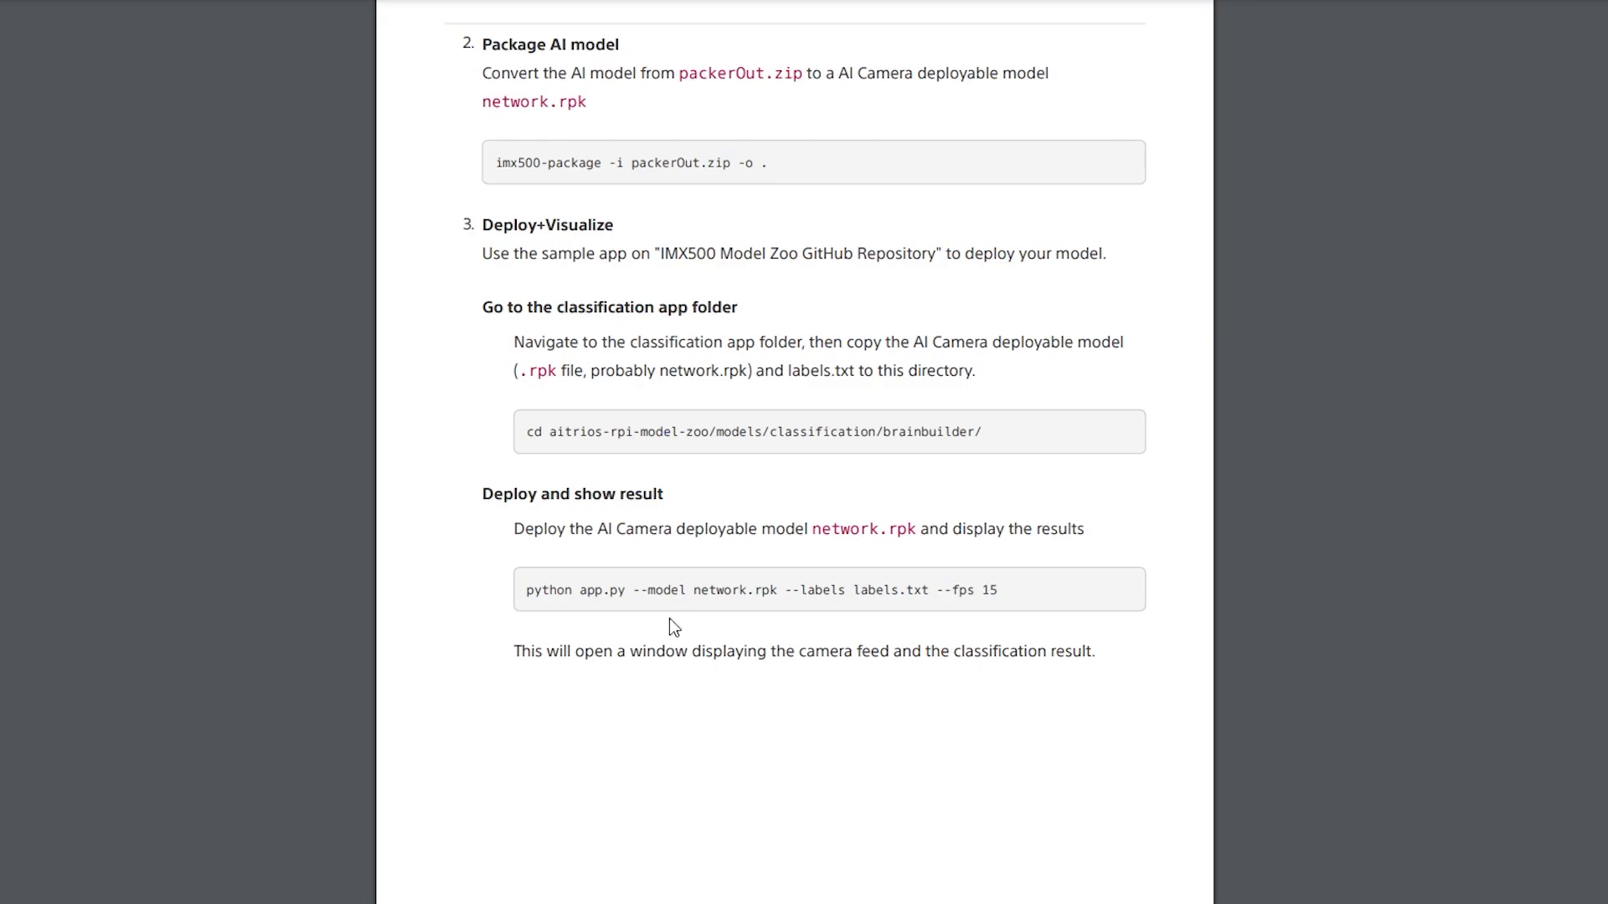
{"action": "triple_click", "coordinate": [667, 590]}
{"action": "left_click", "coordinate": [571, 576]}
{"action": "left_click_drag", "start_coordinate": [527, 590], "coordinate": [967, 591]}
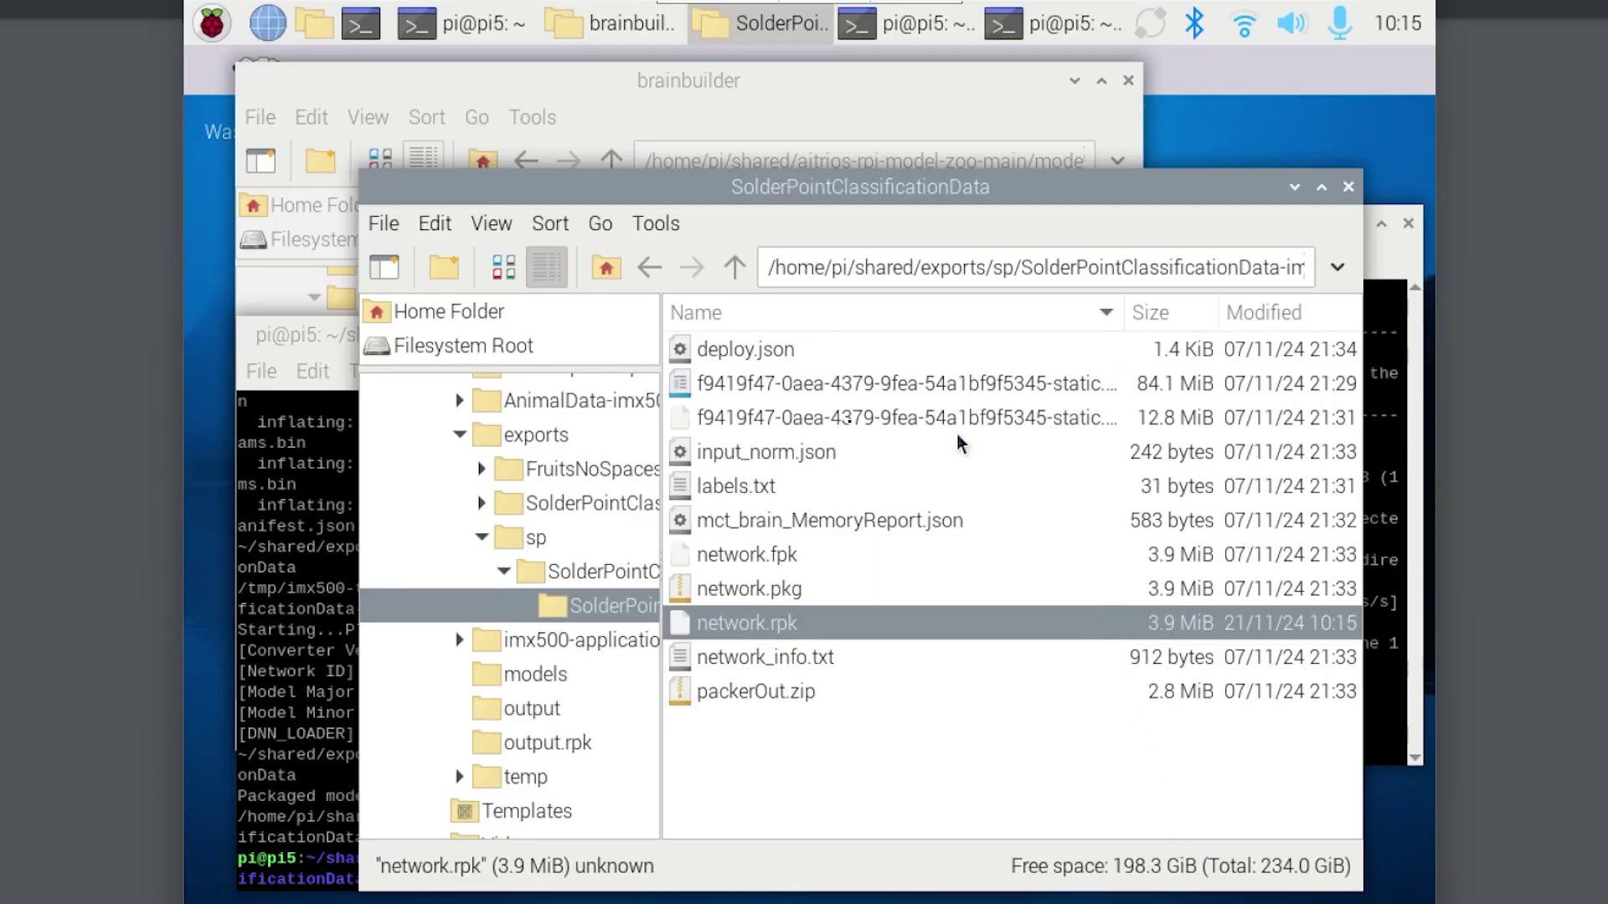
Step: Arrange the folder windows and select network.rpk and labels.txt in the SolderPointClassificationData export folder
{"action": "left_click", "coordinate": [590, 16]}
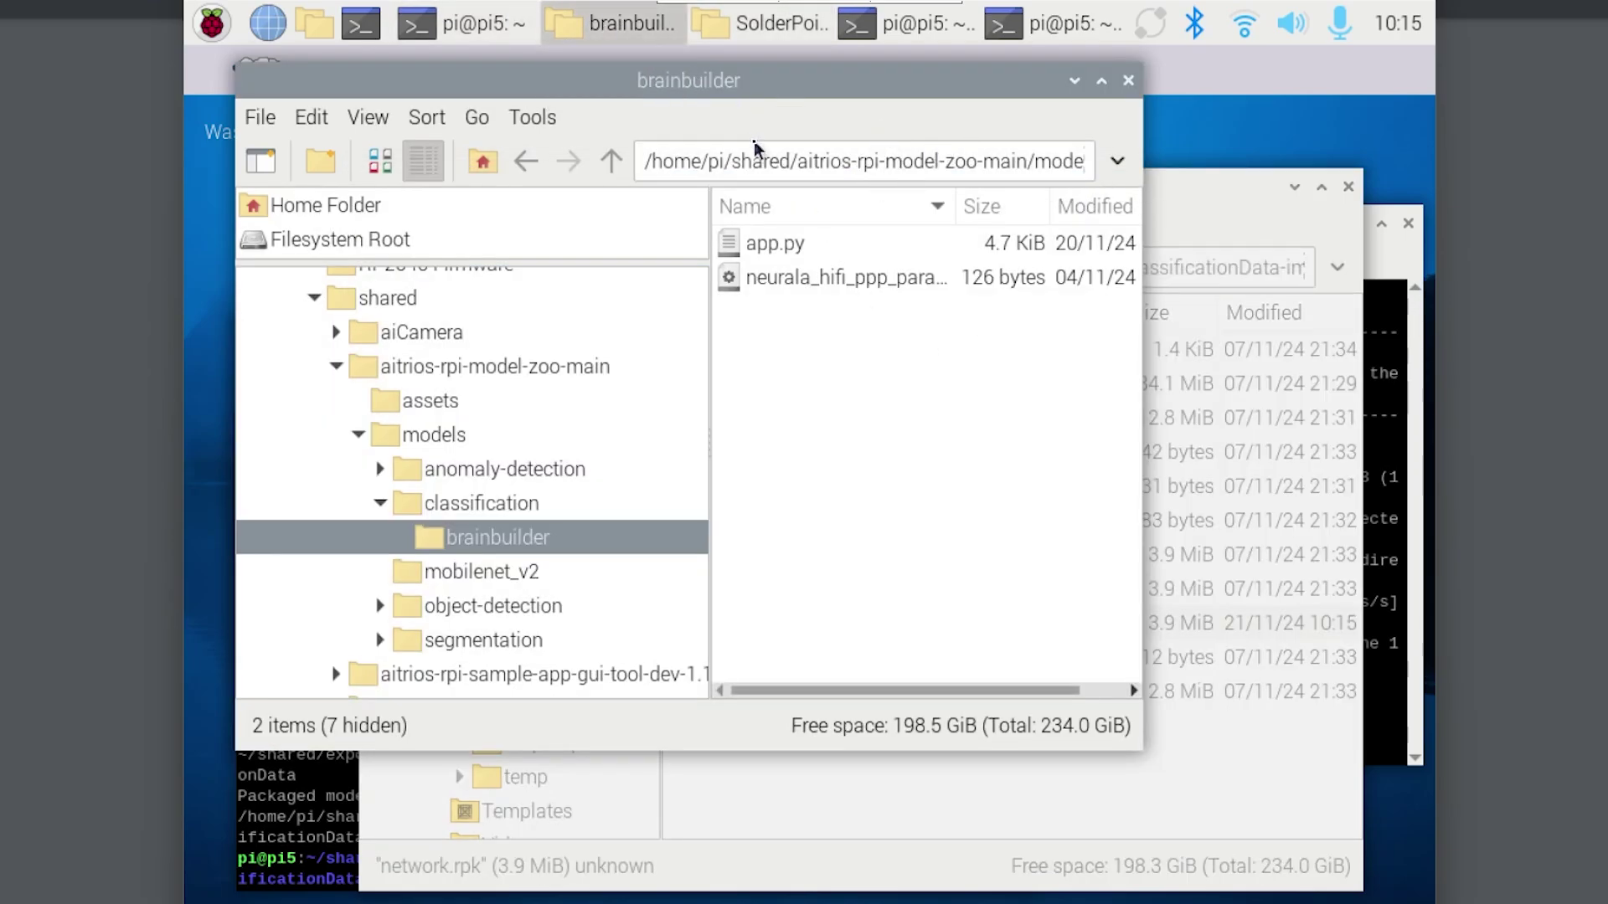
{"action": "left_click", "coordinate": [1225, 166]}
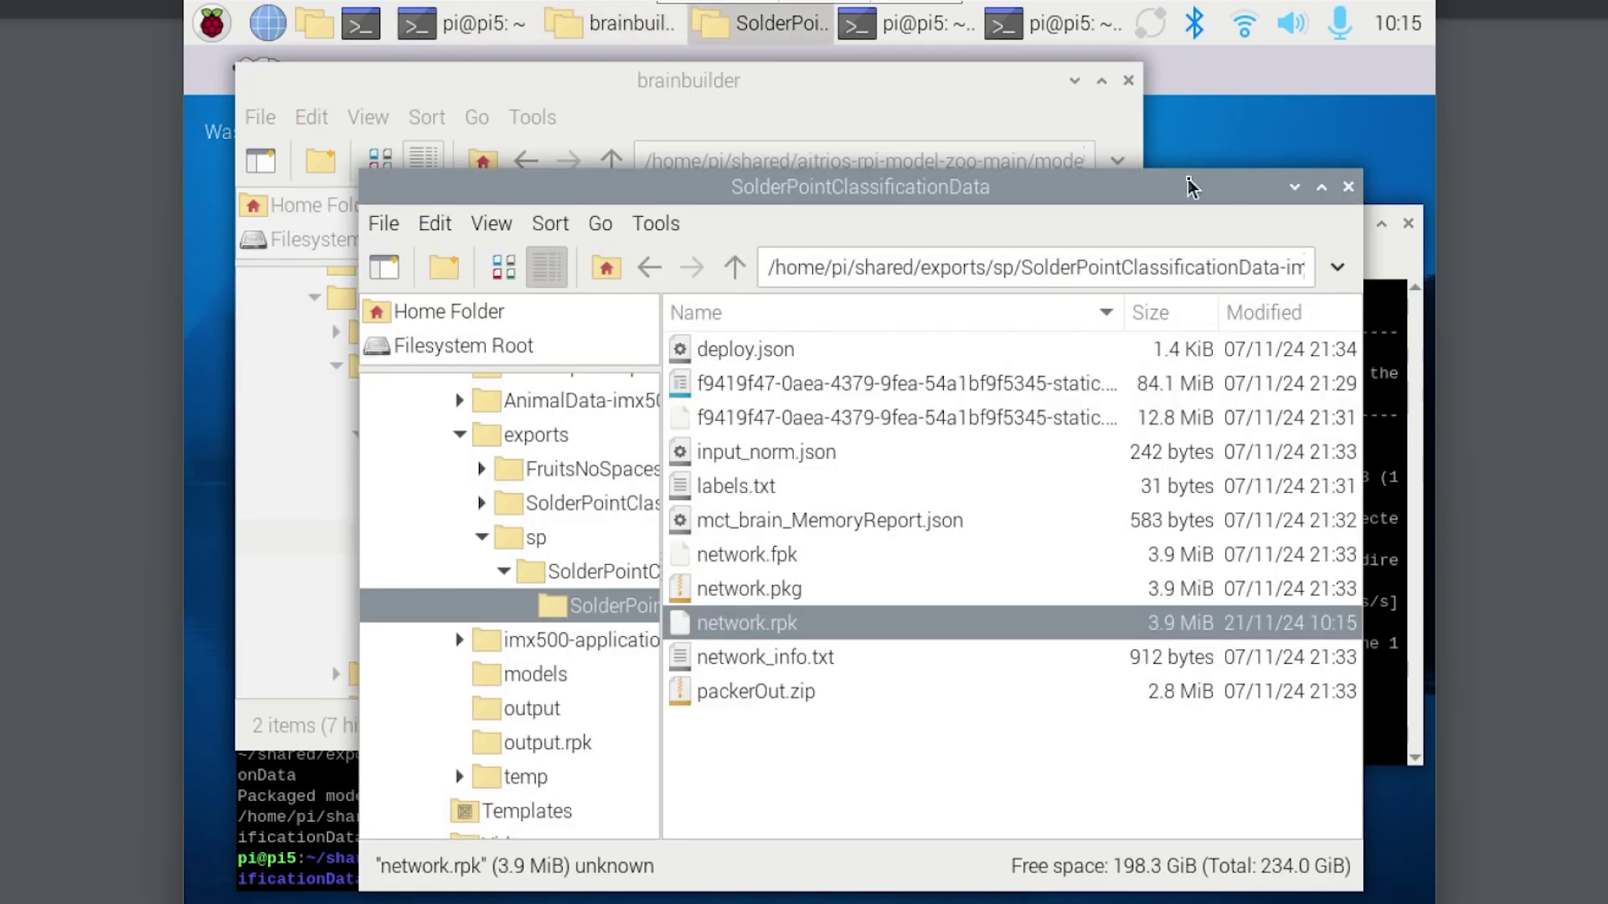
{"action": "left_click_drag", "start_coordinate": [1187, 178], "coordinate": [1313, 217]}
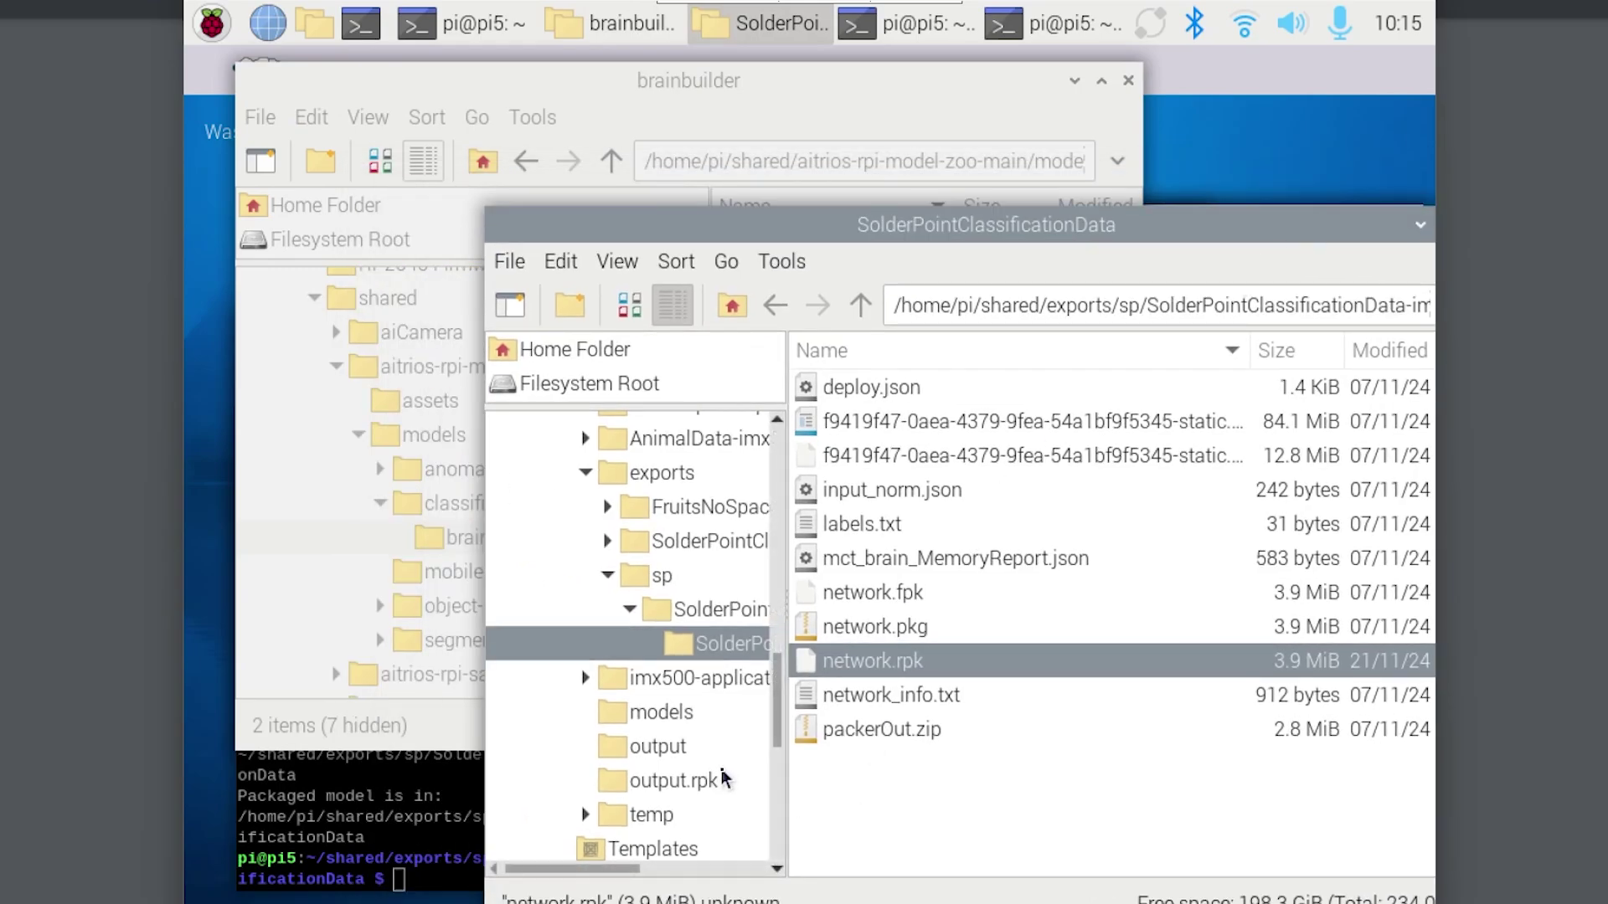
{"action": "left_click", "coordinate": [889, 524], "text": "ctrl"}
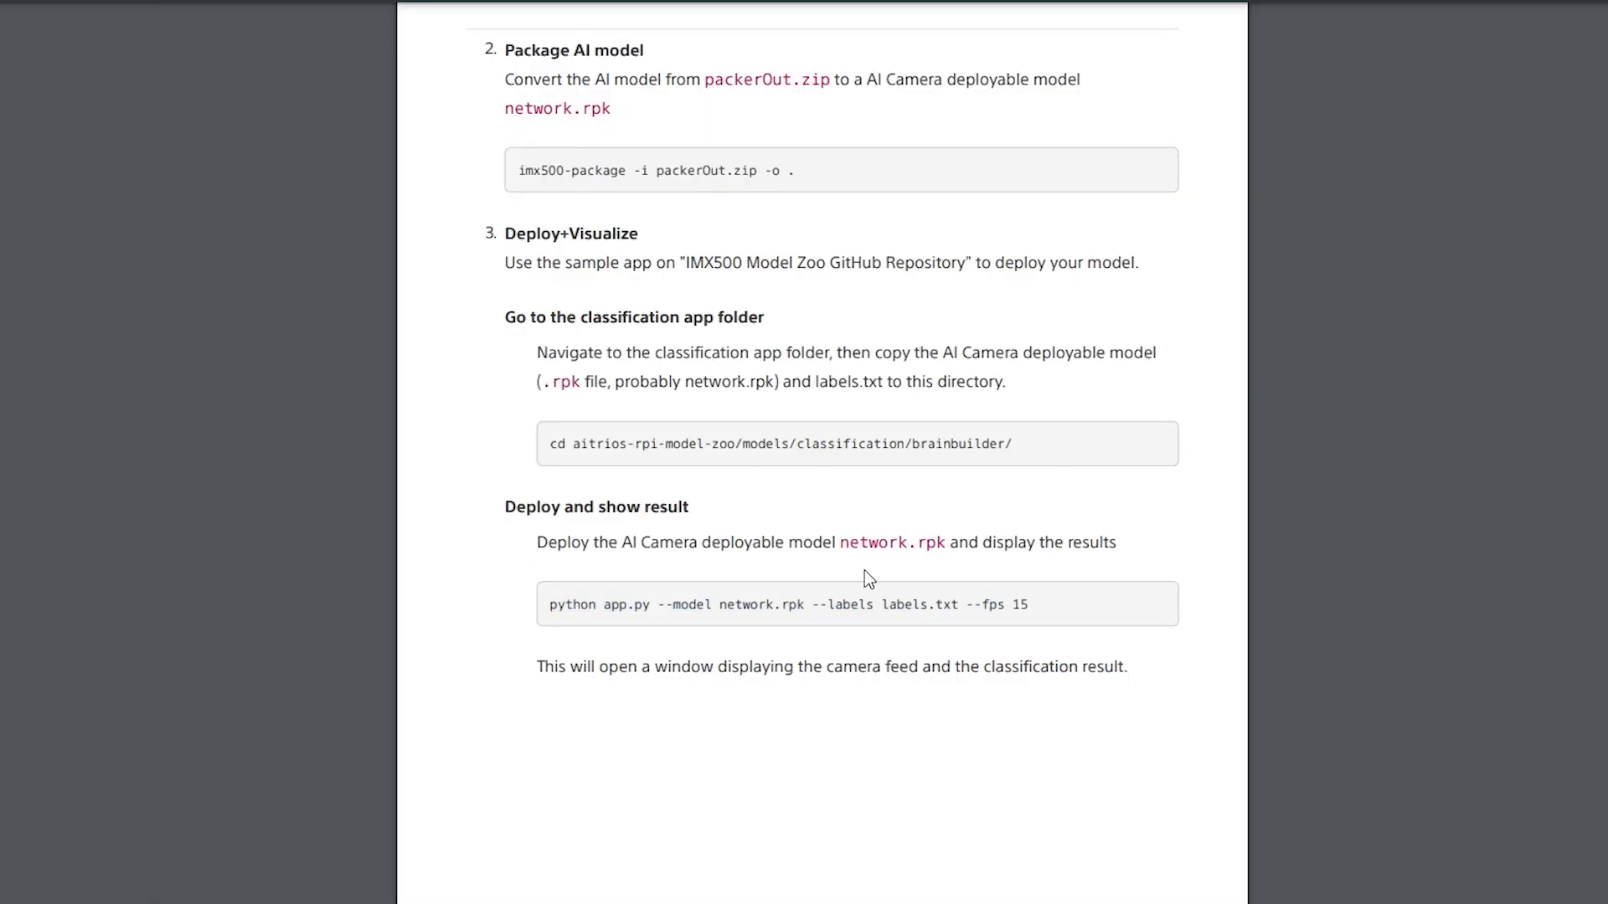
{"action": "left_click_drag", "start_coordinate": [727, 604], "coordinate": [741, 610]}
{"action": "left_click_drag", "start_coordinate": [898, 604], "coordinate": [949, 628]}
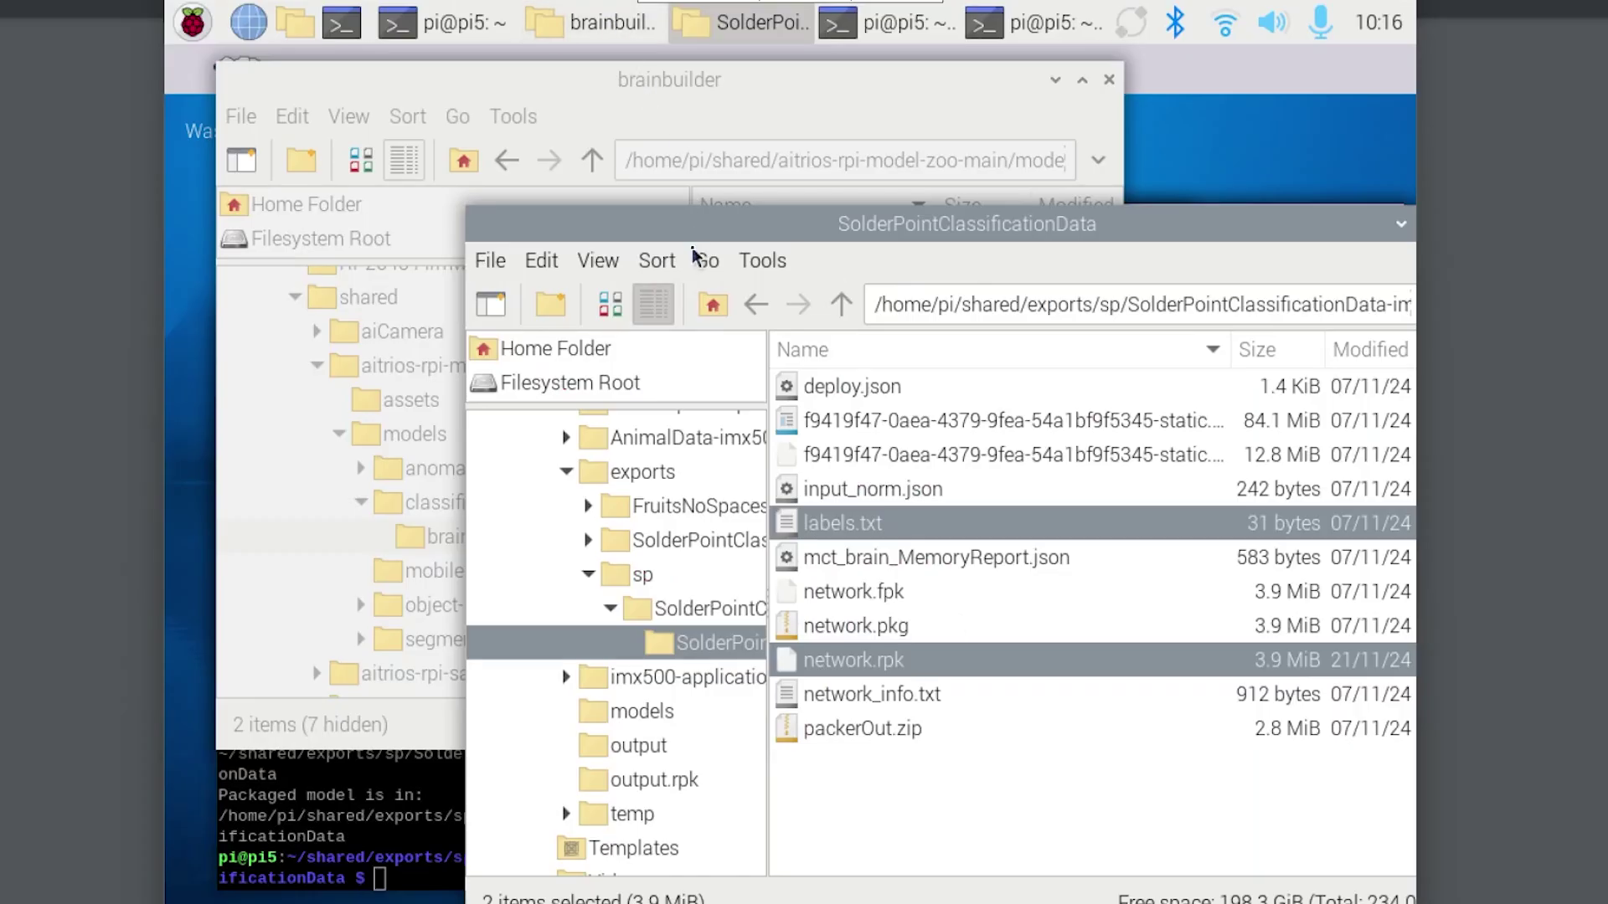
{"action": "left_click_drag", "start_coordinate": [695, 238], "coordinate": [1109, 259]}
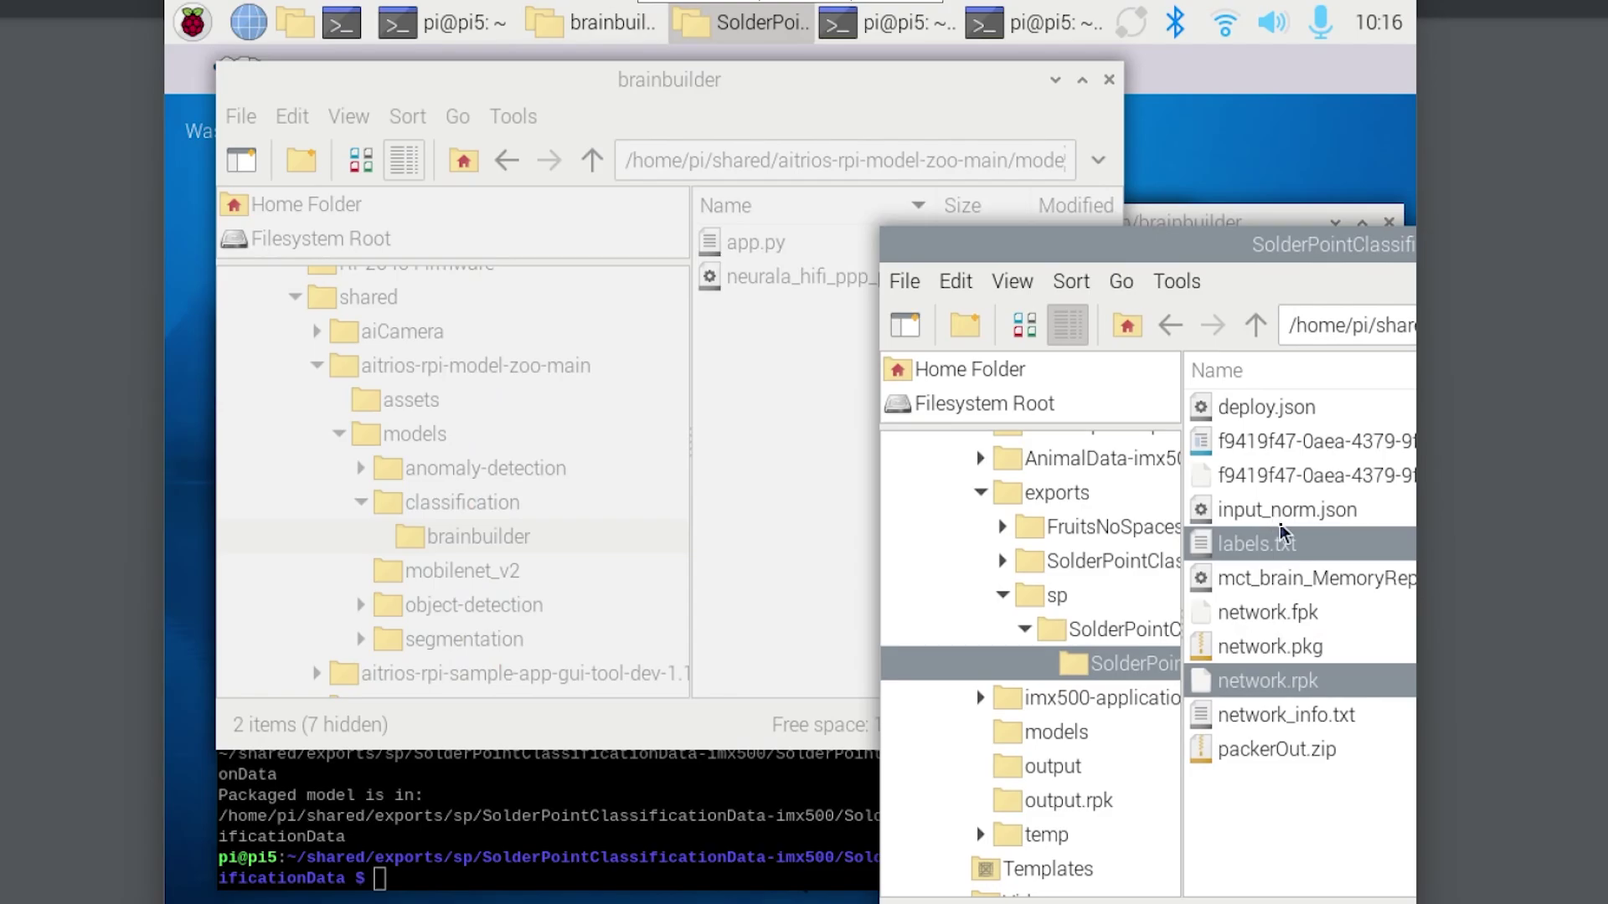
Step: Copy both files into the brainbuilder folder and open a terminal in brainbuilder
{"action": "right_click", "coordinate": [1279, 554]}
{"action": "left_click", "coordinate": [1239, 679]}
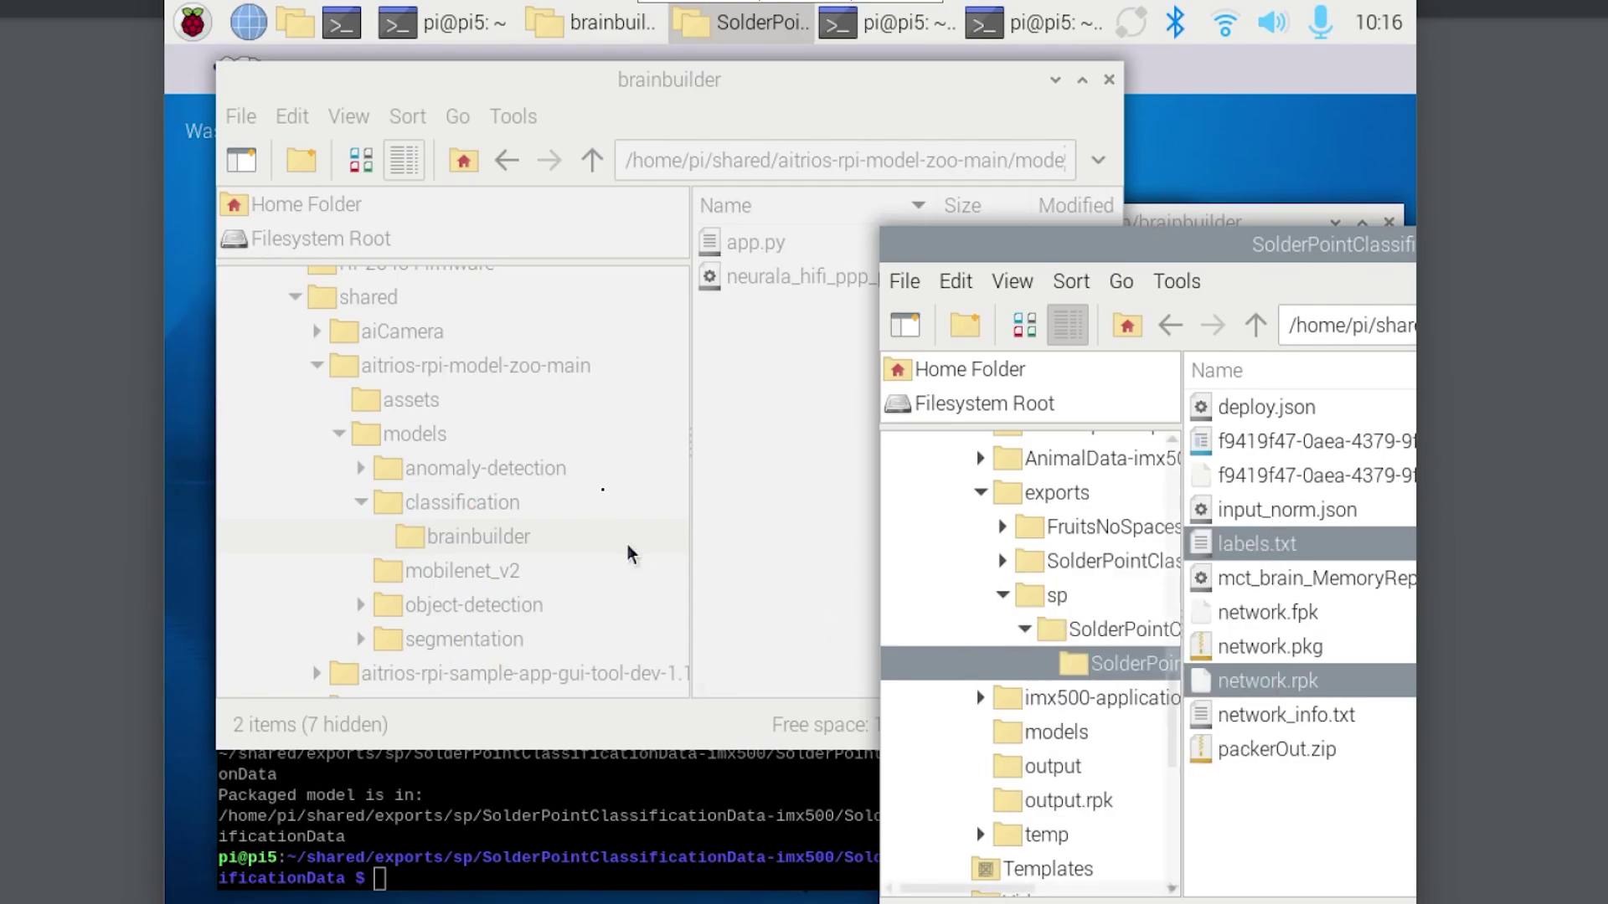
{"action": "left_click", "coordinate": [715, 451]}
{"action": "right_click", "coordinate": [779, 342]}
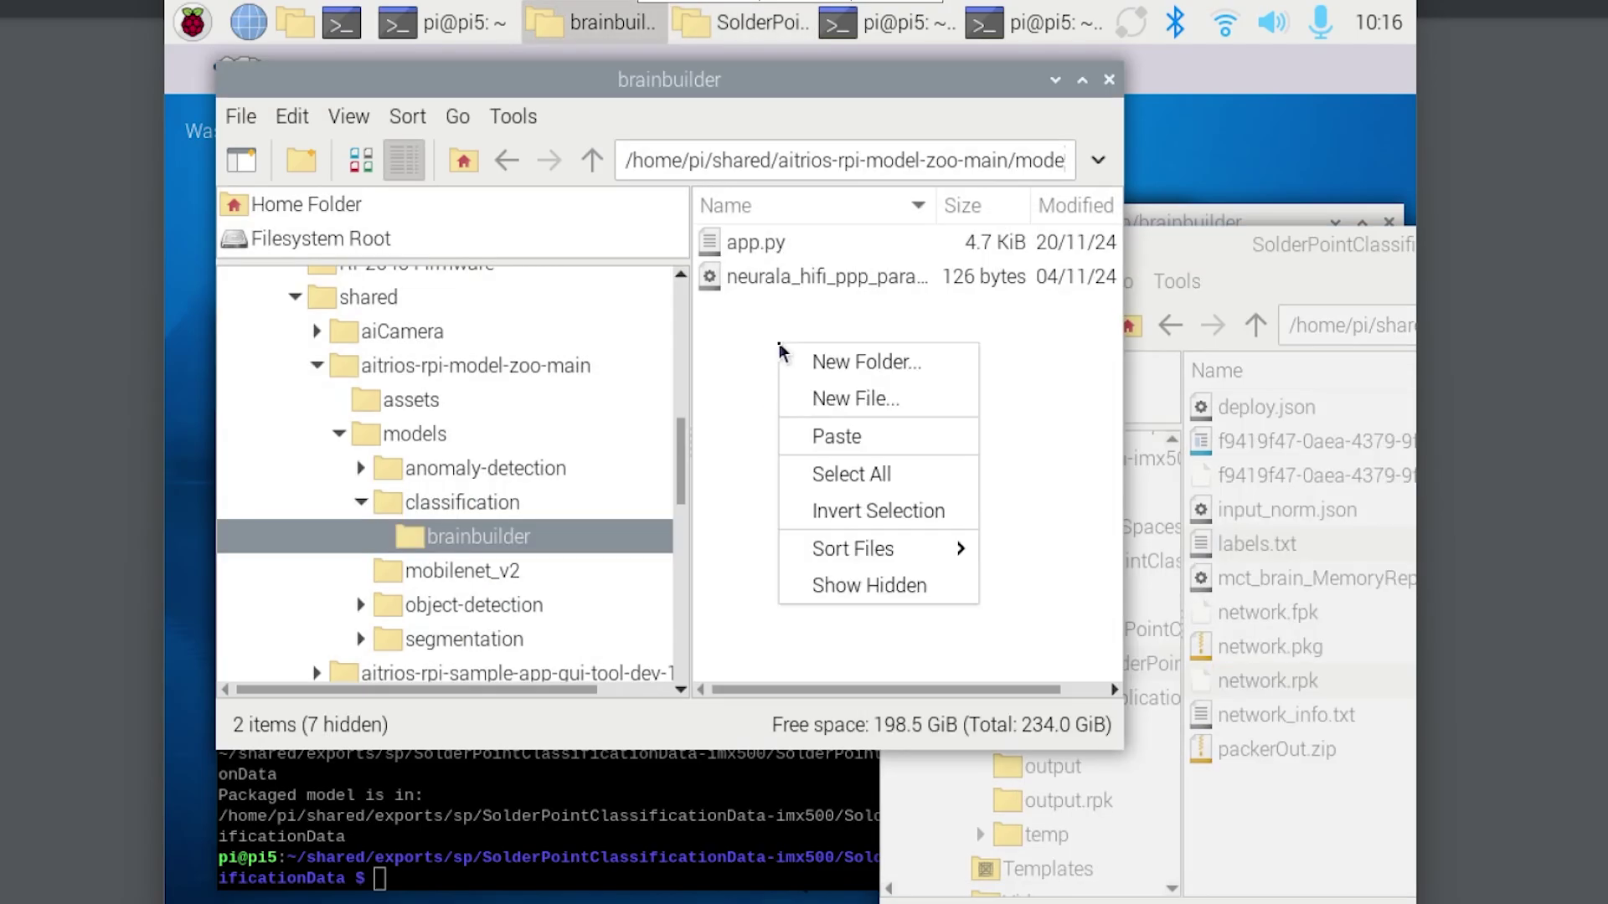
{"action": "left_click", "coordinate": [871, 443]}
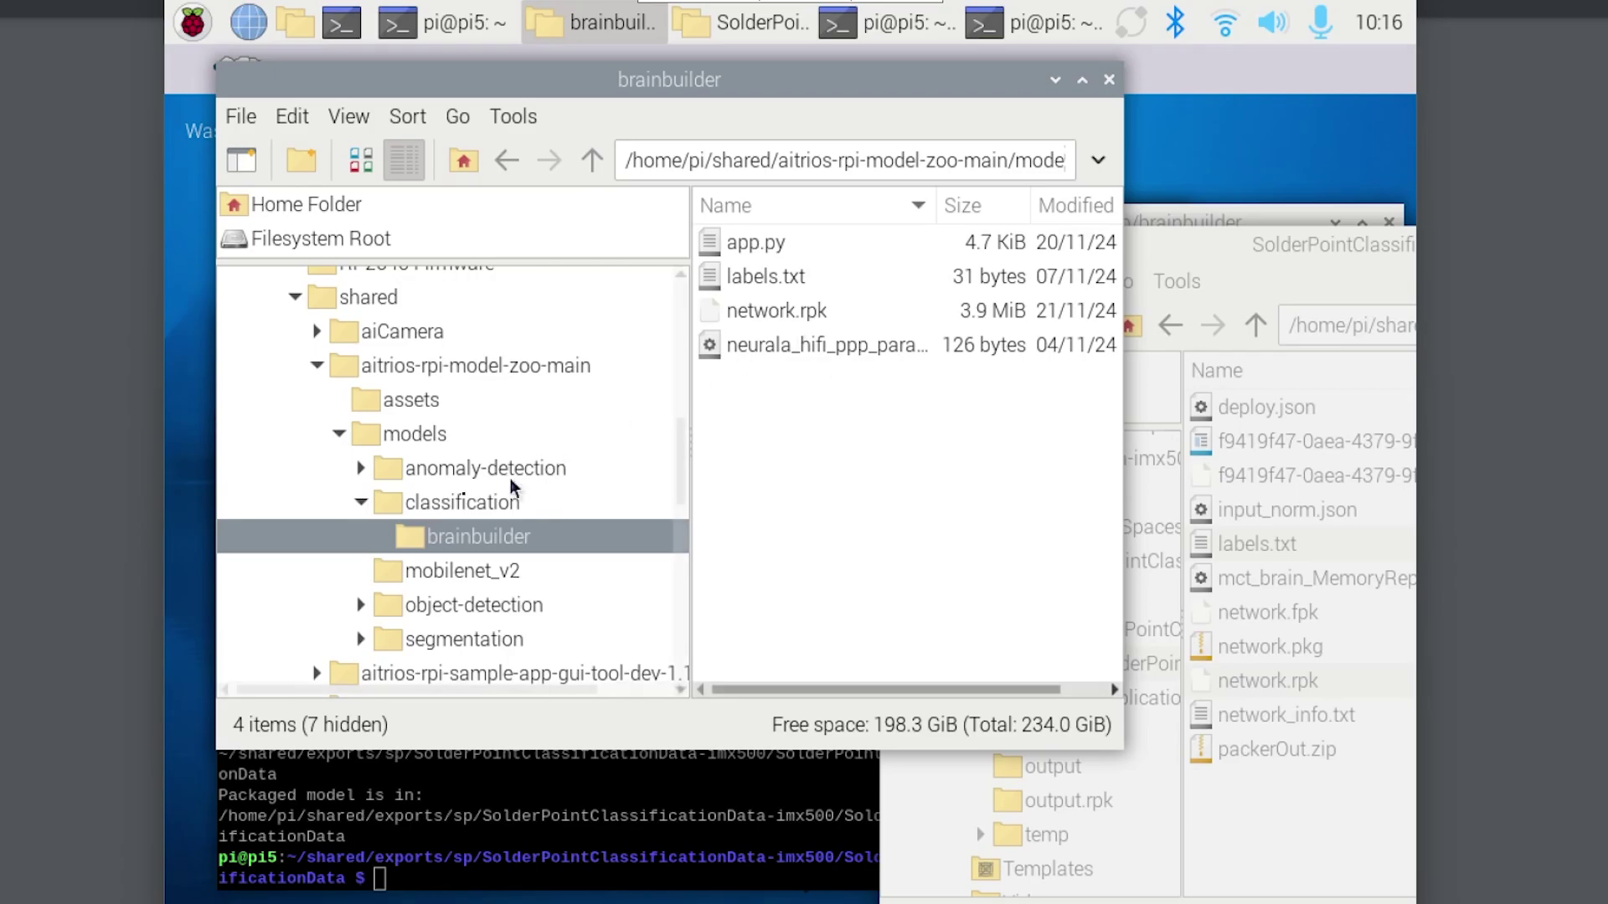
{"action": "right_click", "coordinate": [456, 537]}
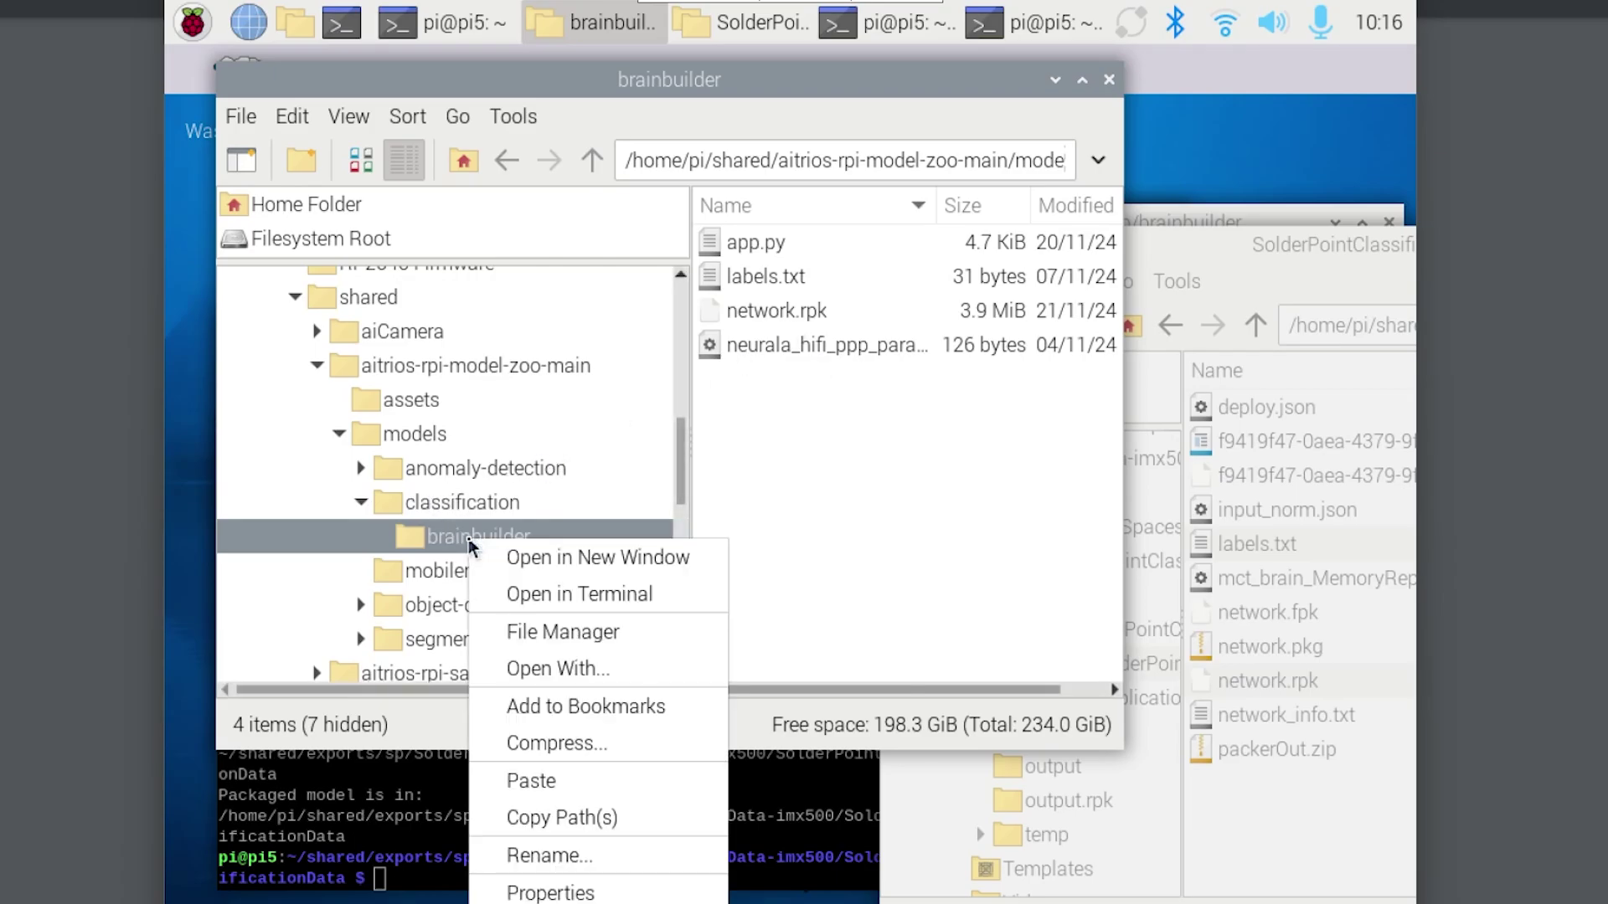
{"action": "left_click", "coordinate": [615, 597]}
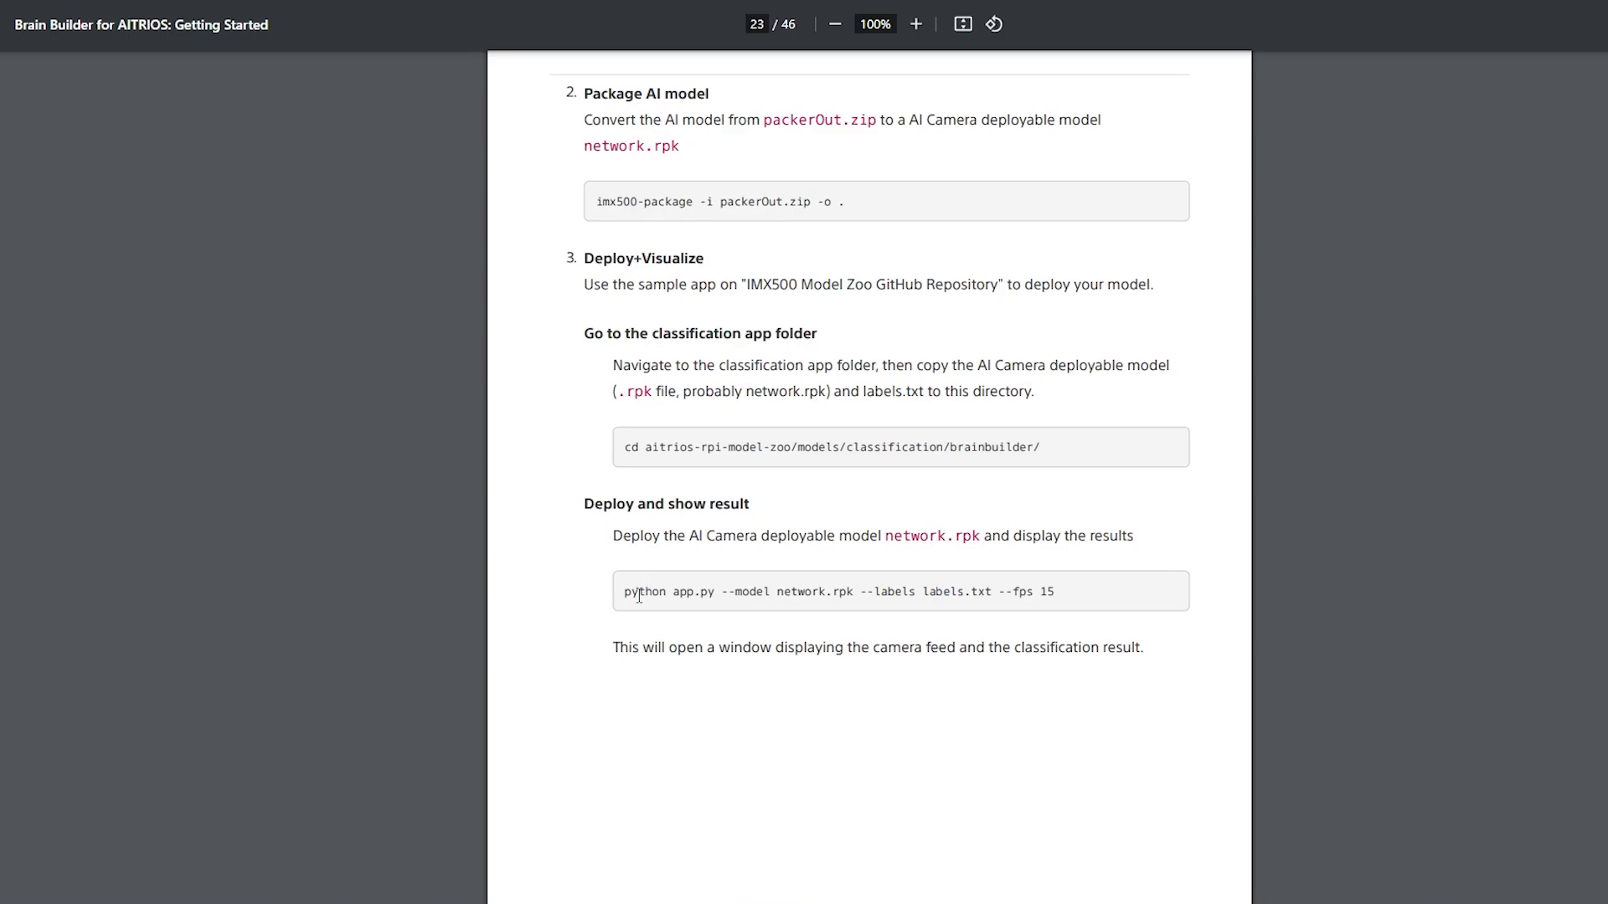
Step: Copy the full 'python app.py' deploy command from the PDF's Deploy and show result code box
{"action": "left_click_drag", "start_coordinate": [624, 594], "coordinate": [711, 594]}
{"action": "left_click", "coordinate": [1107, 520]}
{"action": "left_click_drag", "start_coordinate": [630, 592], "coordinate": [1059, 592]}
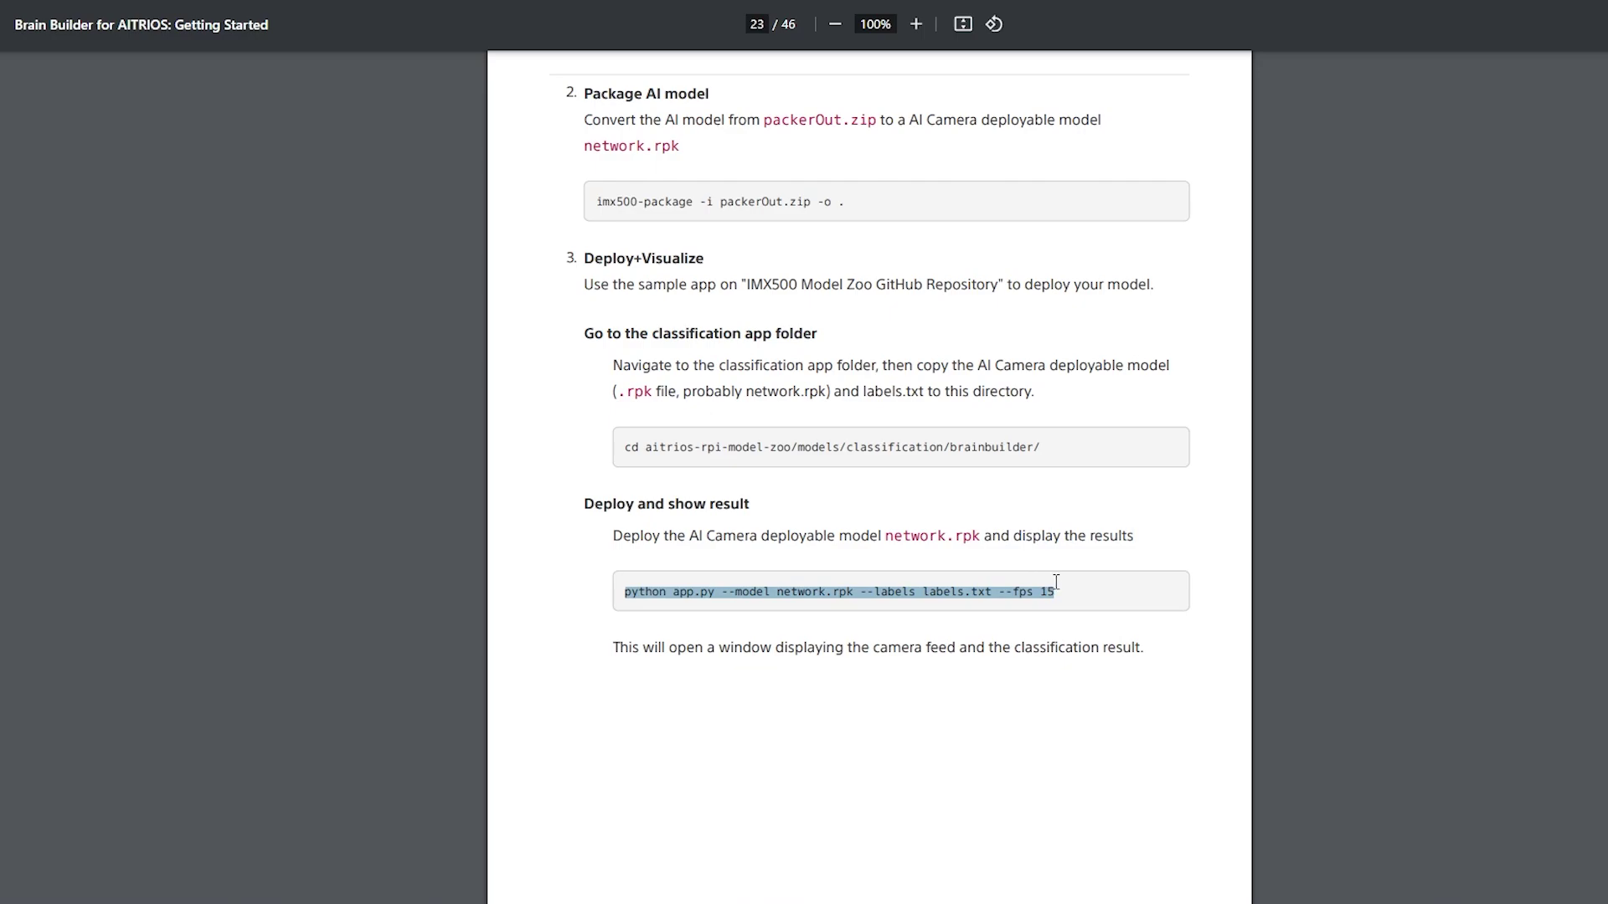
{"action": "right_click", "coordinate": [1057, 586]}
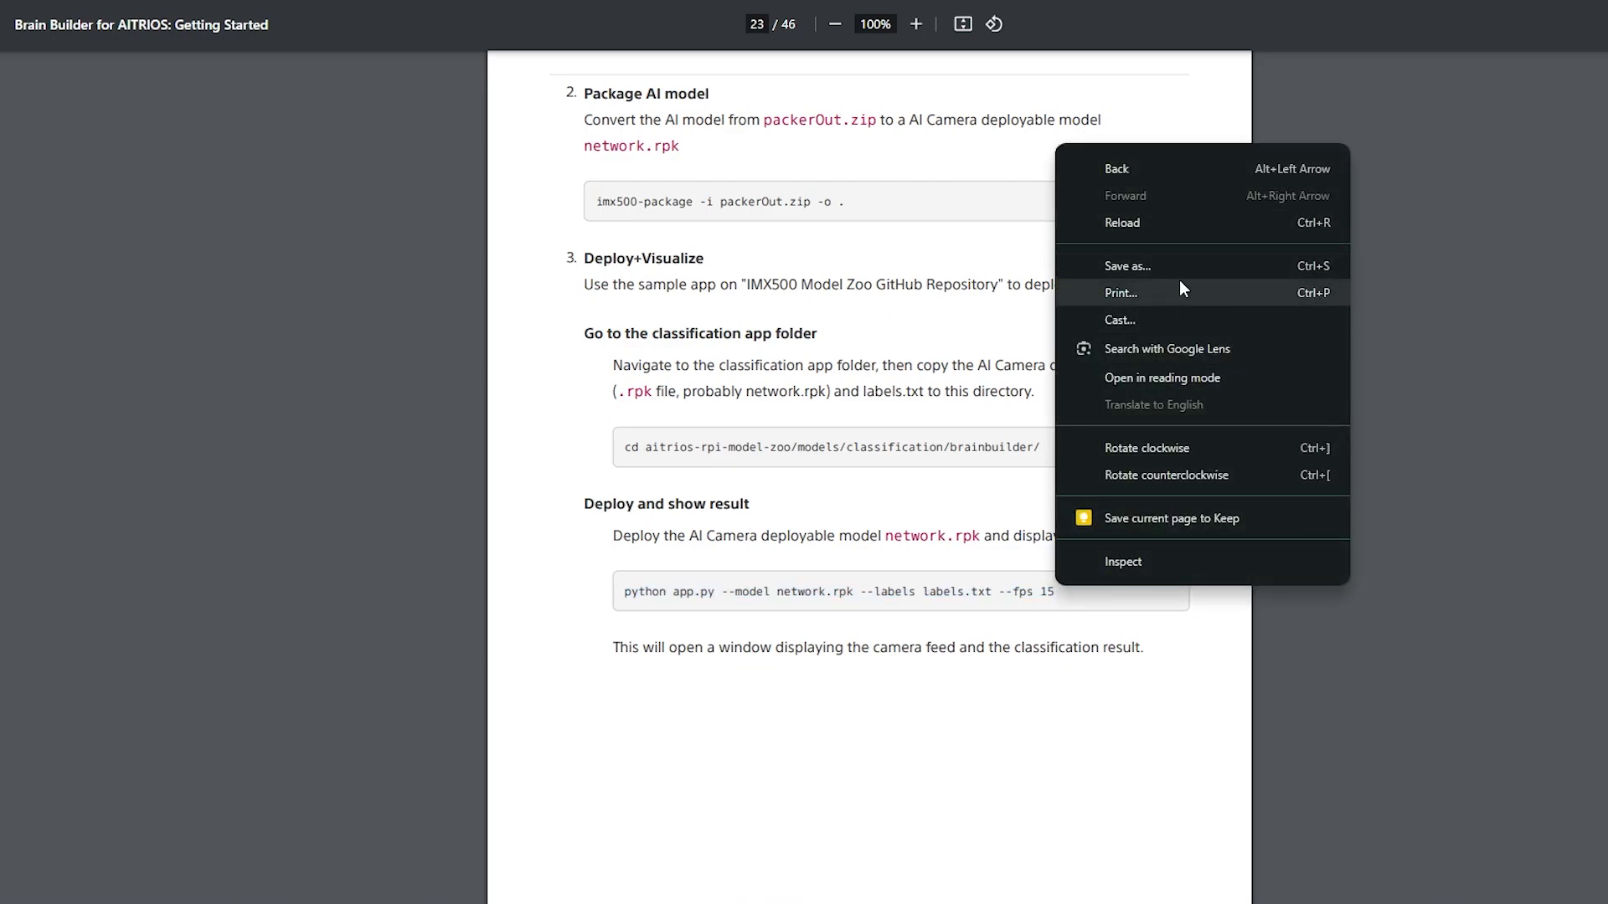
{"action": "left_click_drag", "start_coordinate": [834, 650], "coordinate": [823, 650]}
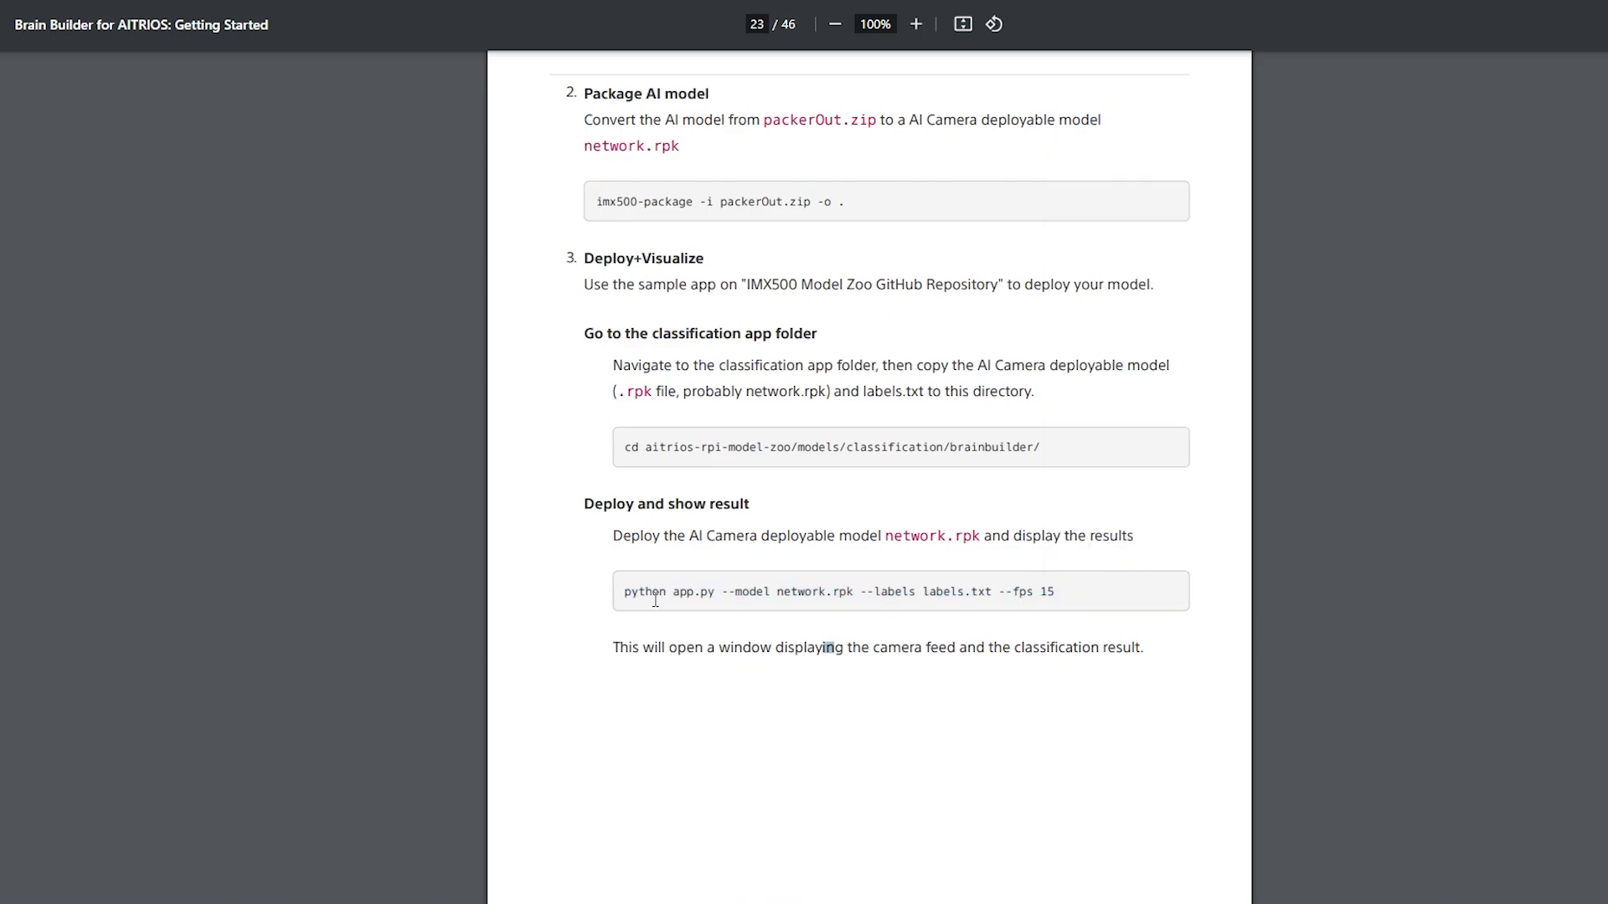
{"action": "left_click_drag", "start_coordinate": [618, 587], "coordinate": [1055, 593]}
{"action": "right_click", "coordinate": [1010, 593]}
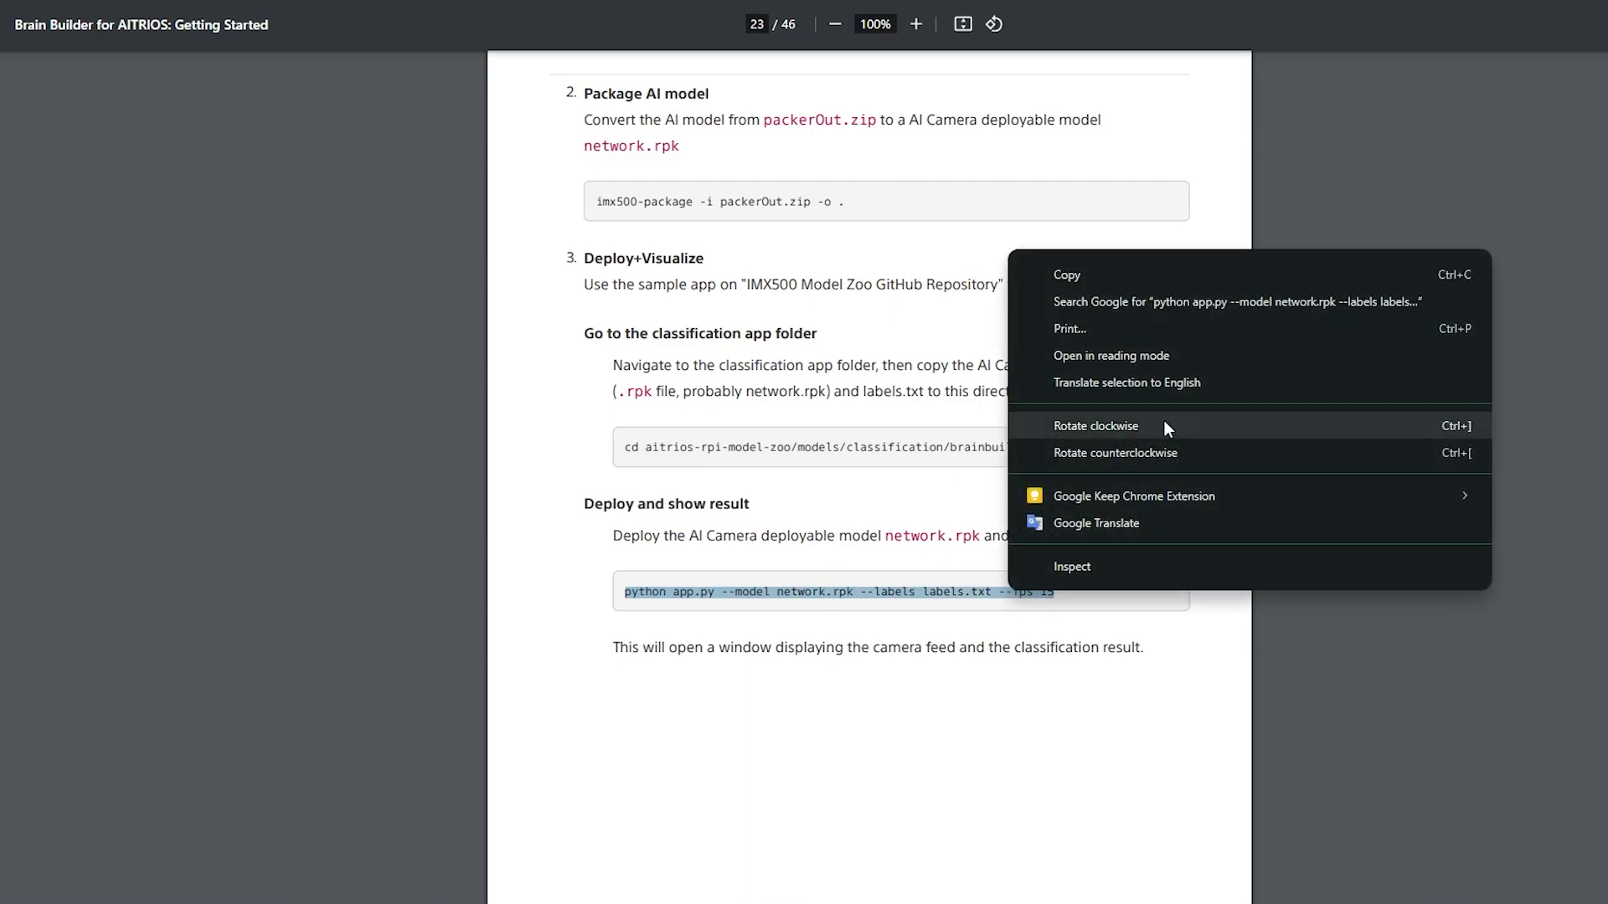
{"action": "left_click", "coordinate": [1186, 268]}
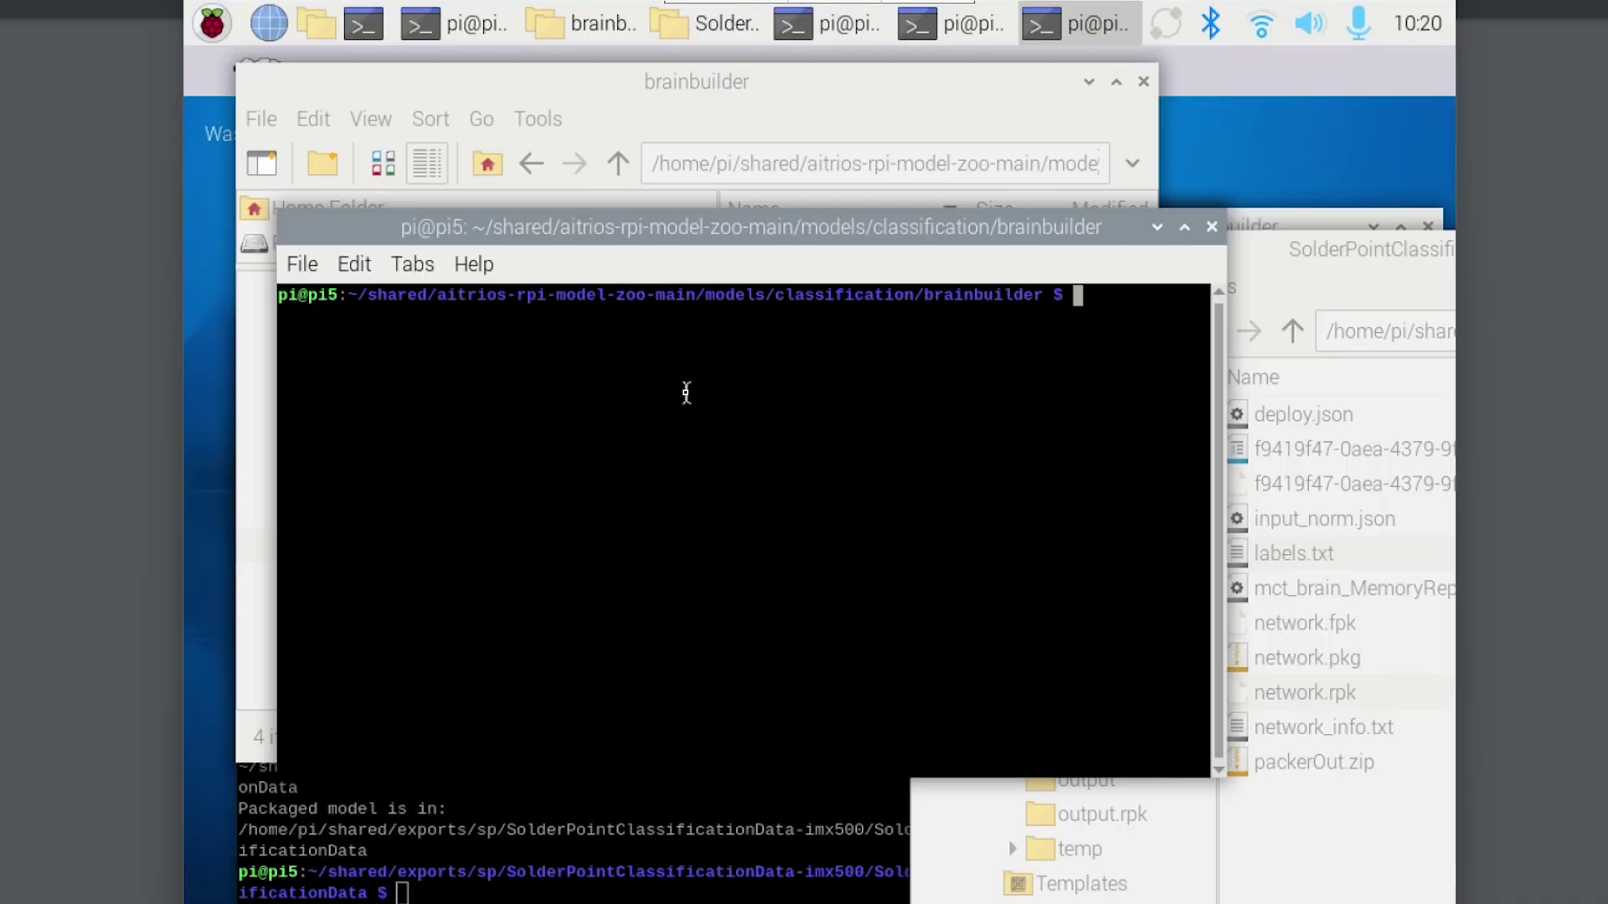
Step: Paste and run the python app.py deploy command, then move the QtGlPreview window up and right
{"action": "right_click", "coordinate": [684, 392]}
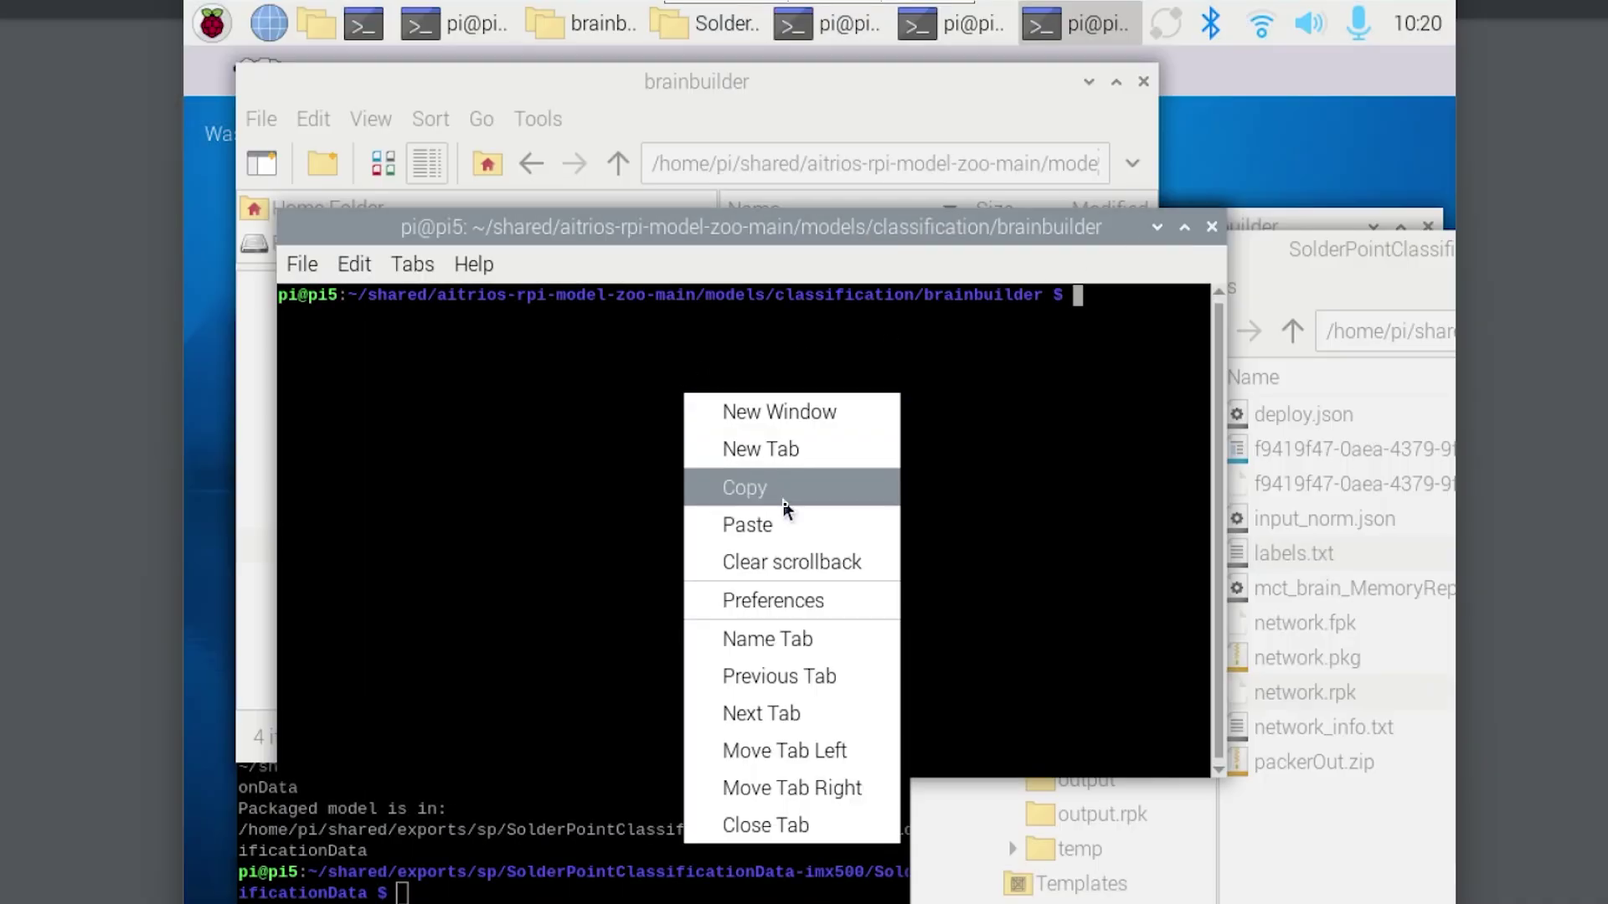
{"action": "left_click", "coordinate": [787, 523]}
{"action": "key", "text": "Return"}
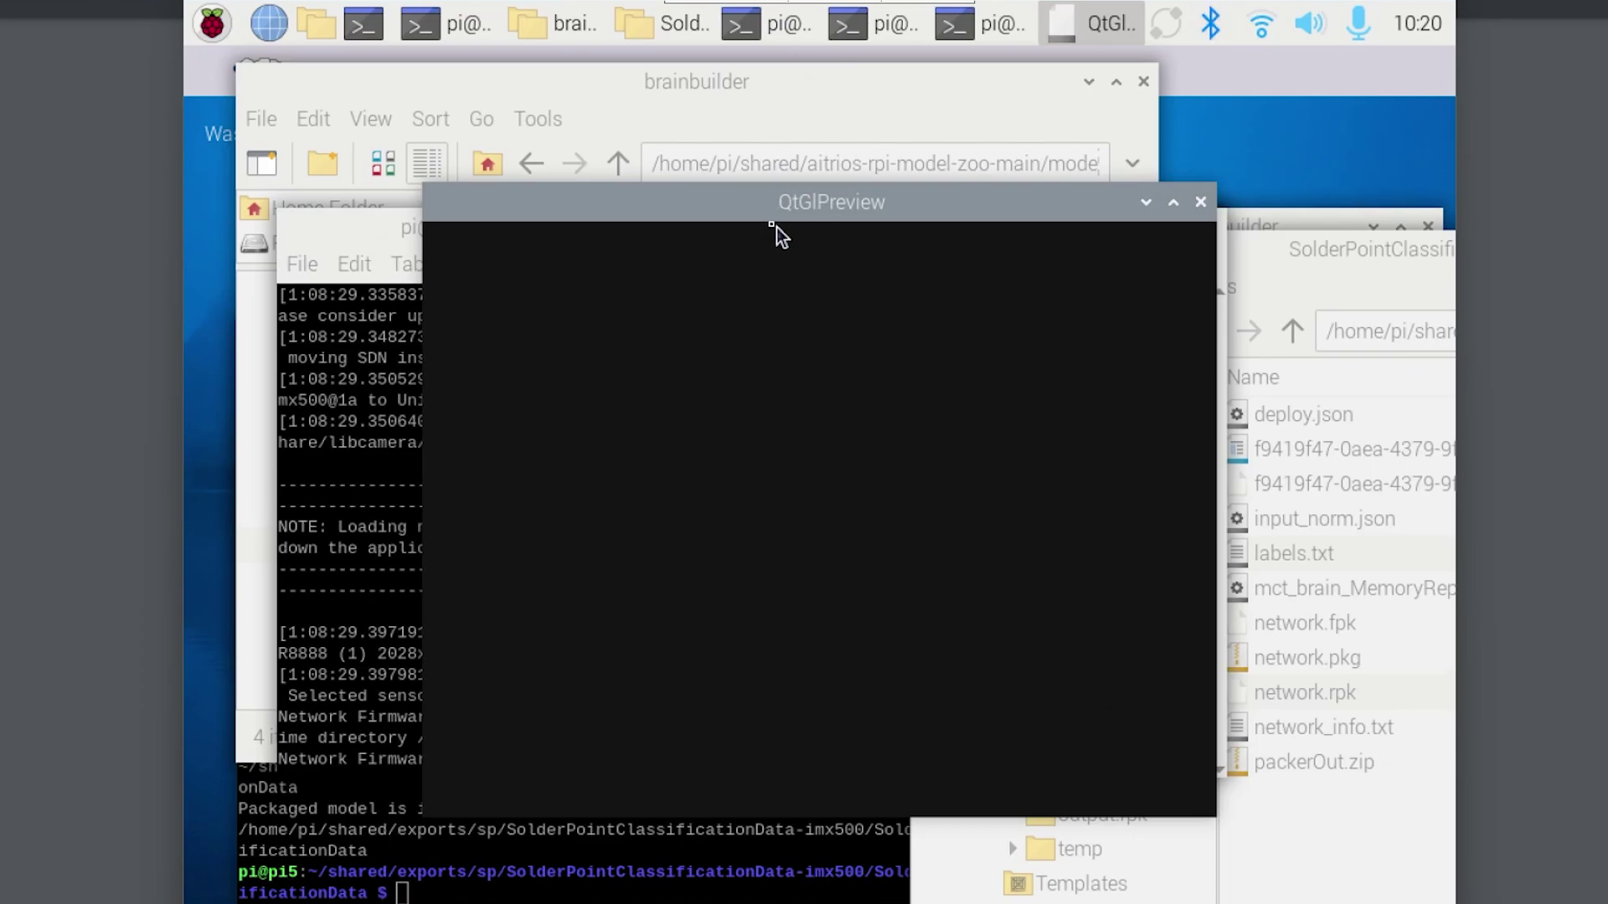
{"action": "left_click_drag", "start_coordinate": [749, 216], "coordinate": [885, 115]}
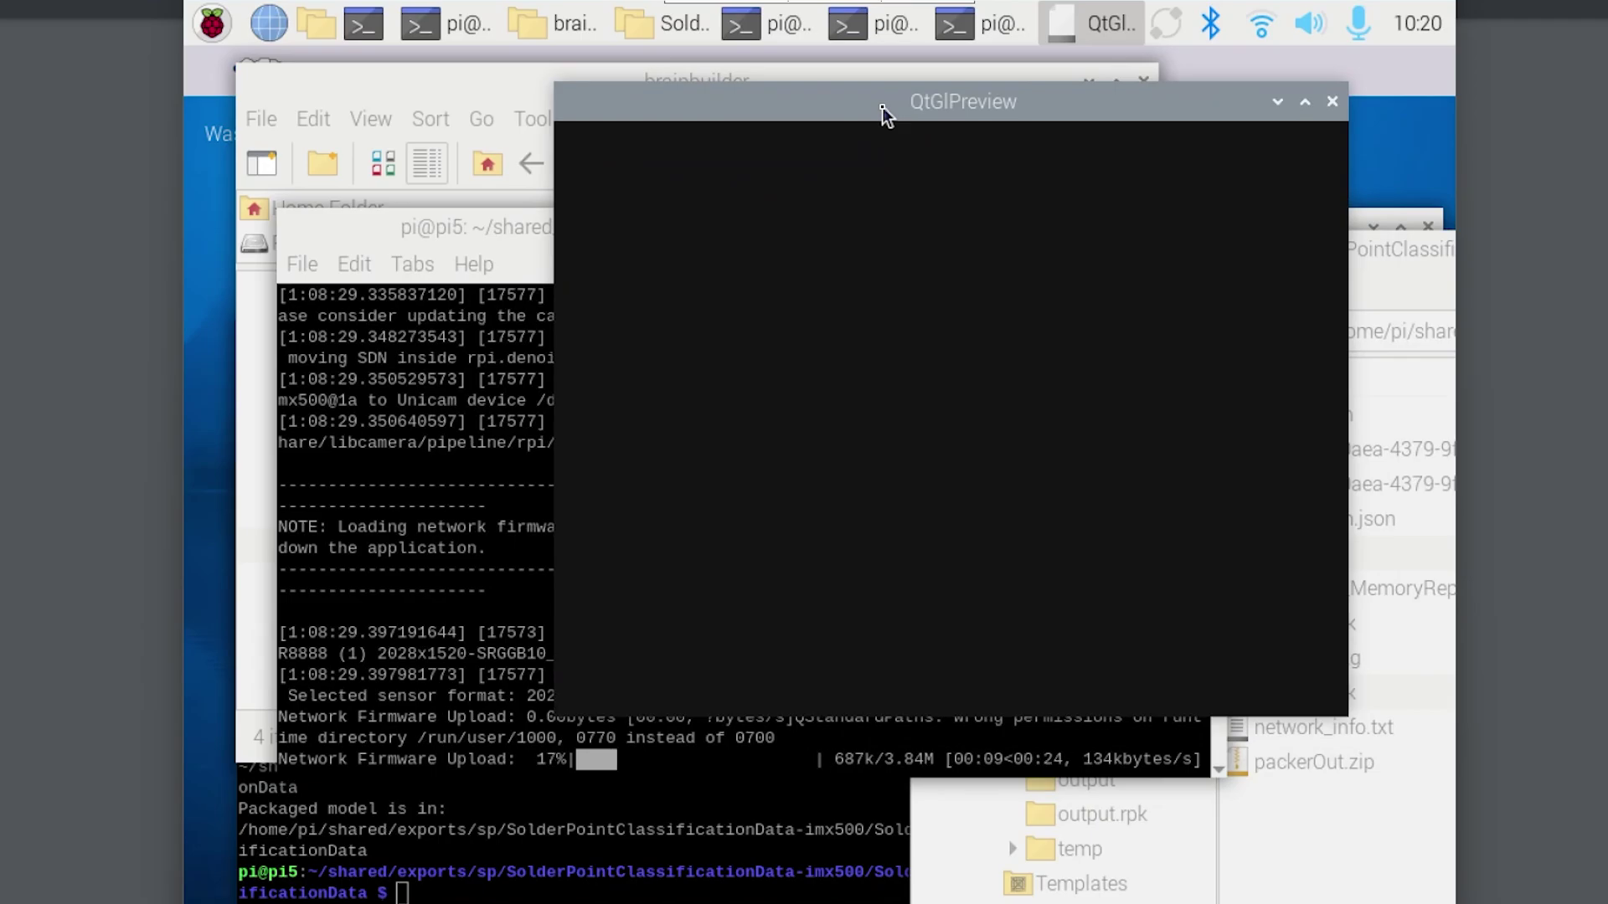